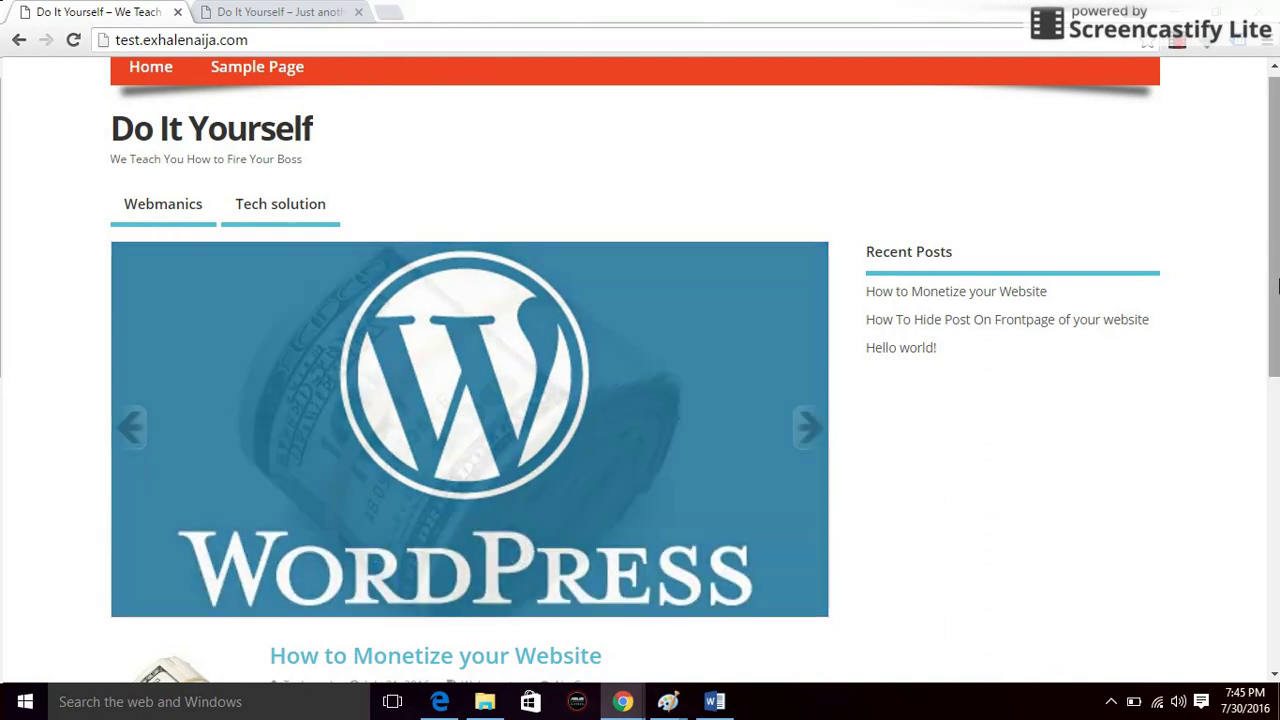
Examine the front-page slider of the finished demo site and advance it to the following slide.
{"action": "scroll", "coordinate": [1277, 297], "scroll_direction": "down", "scroll_amount": 1}
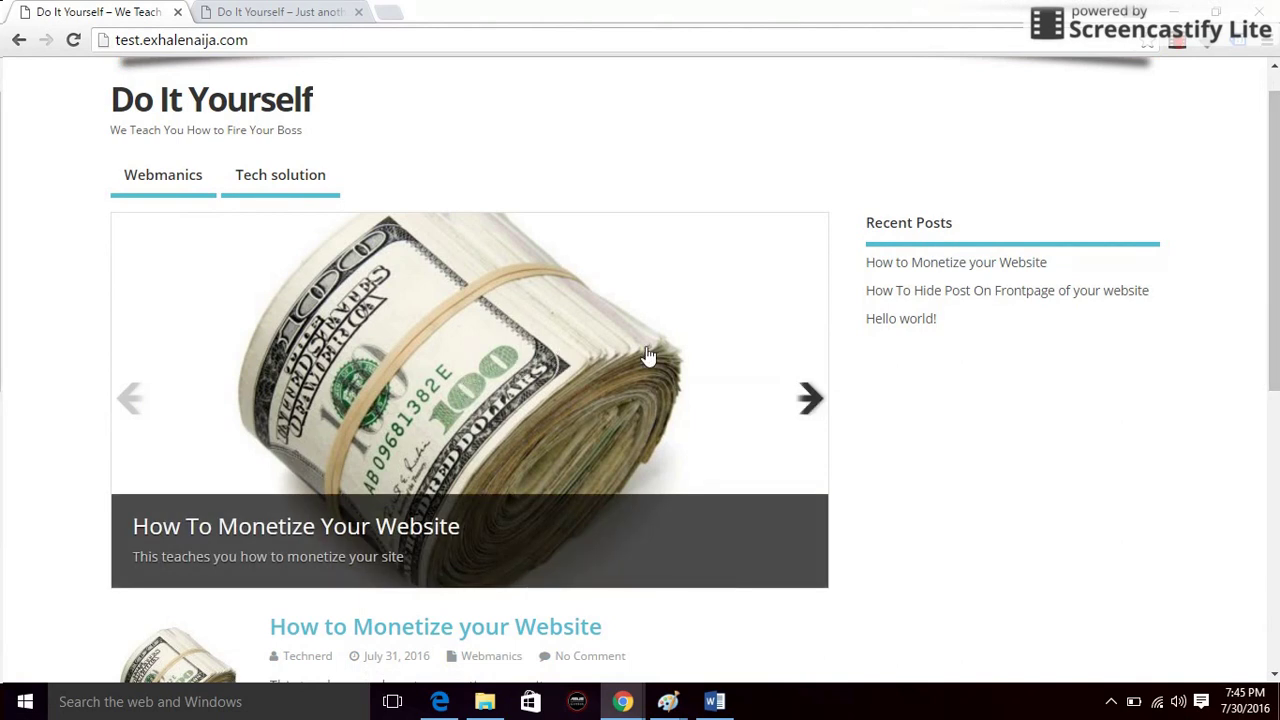
{"action": "left_click", "coordinate": [812, 406]}
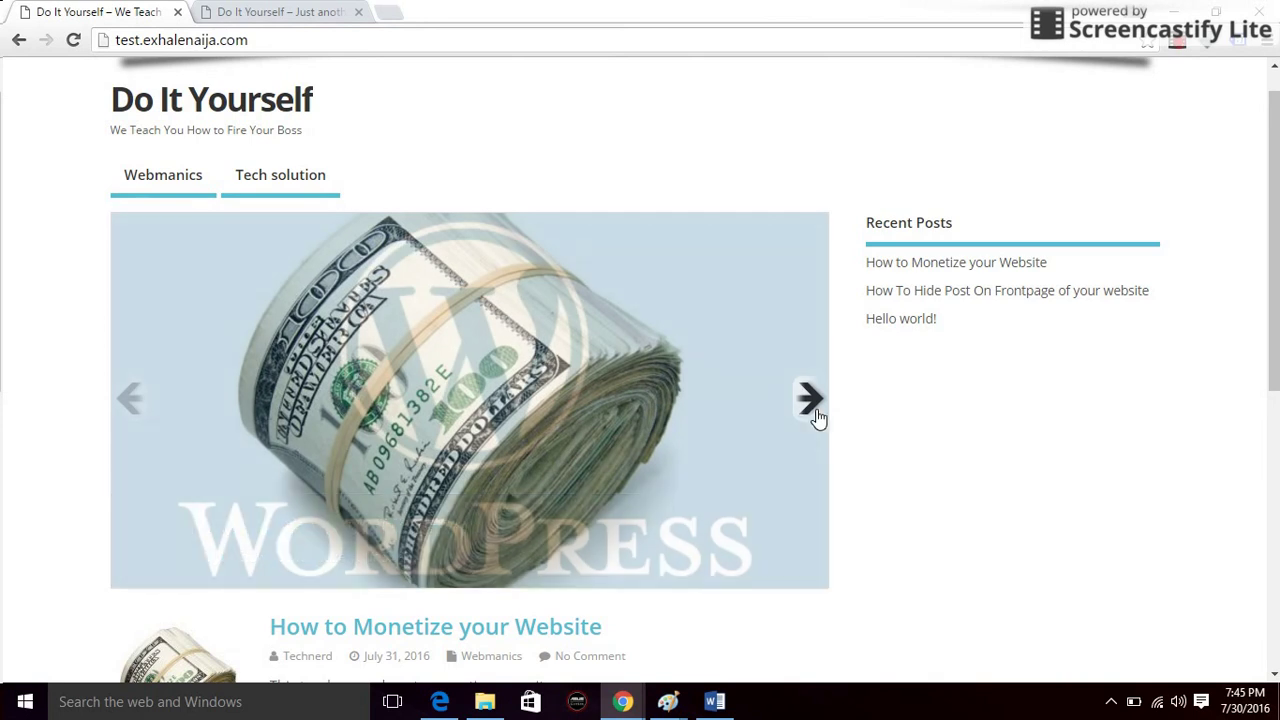
Switch to the plain Do It Yourself site and open its admin dashboard.
{"action": "left_click", "coordinate": [279, 14]}
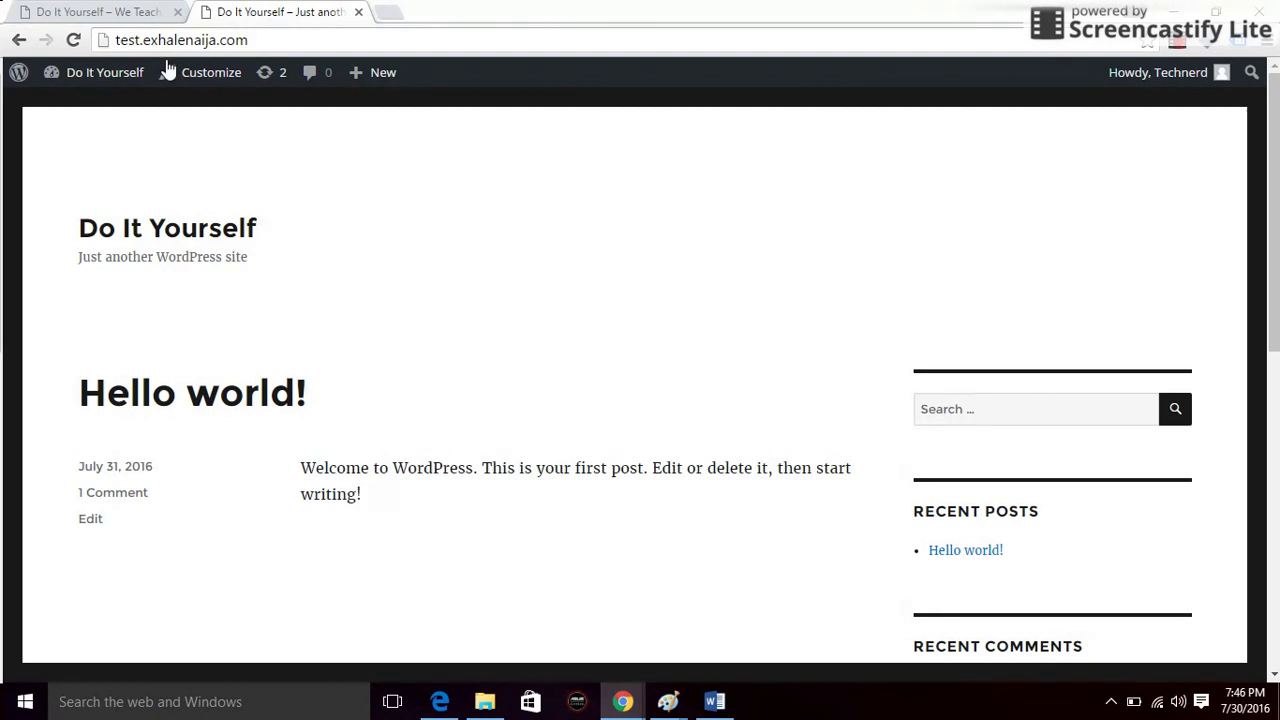
{"action": "mouse_move", "coordinate": [111, 83]}
{"action": "left_click", "coordinate": [87, 110]}
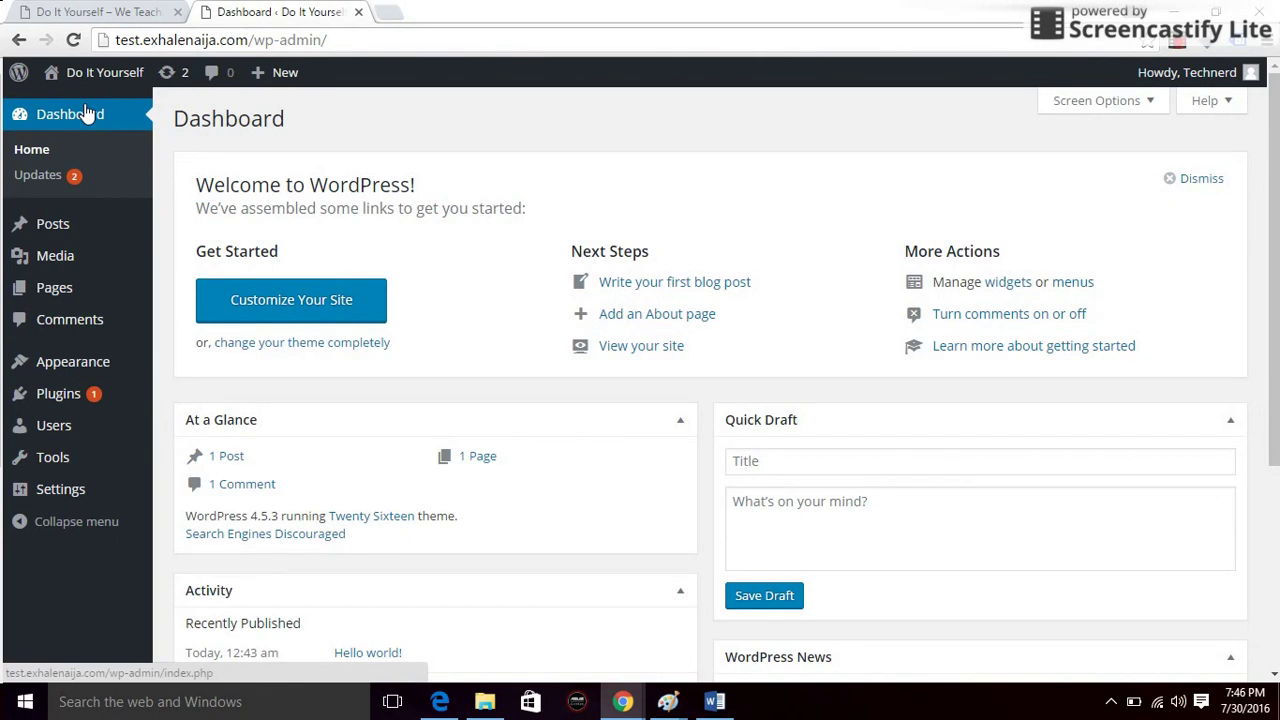
{"action": "left_click", "coordinate": [86, 117]}
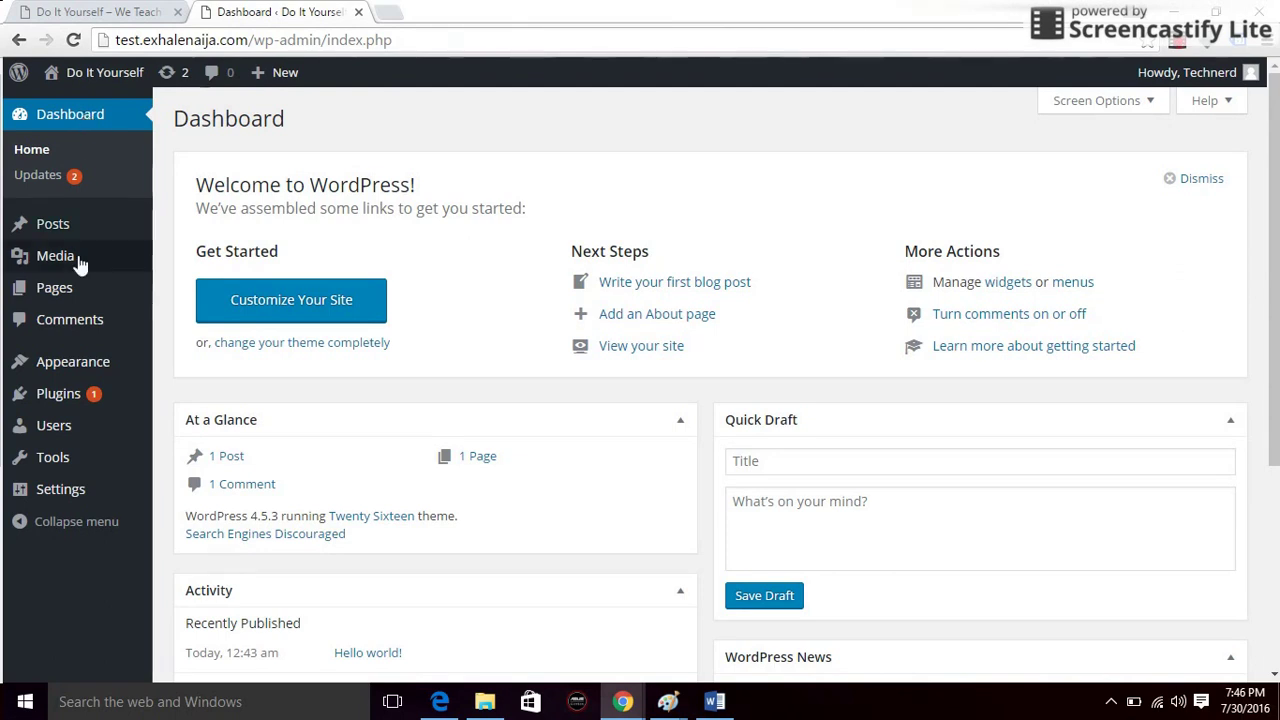
From the site's theme management, search the directory of new themes for "Mesocolumn".
{"action": "mouse_move", "coordinate": [114, 363]}
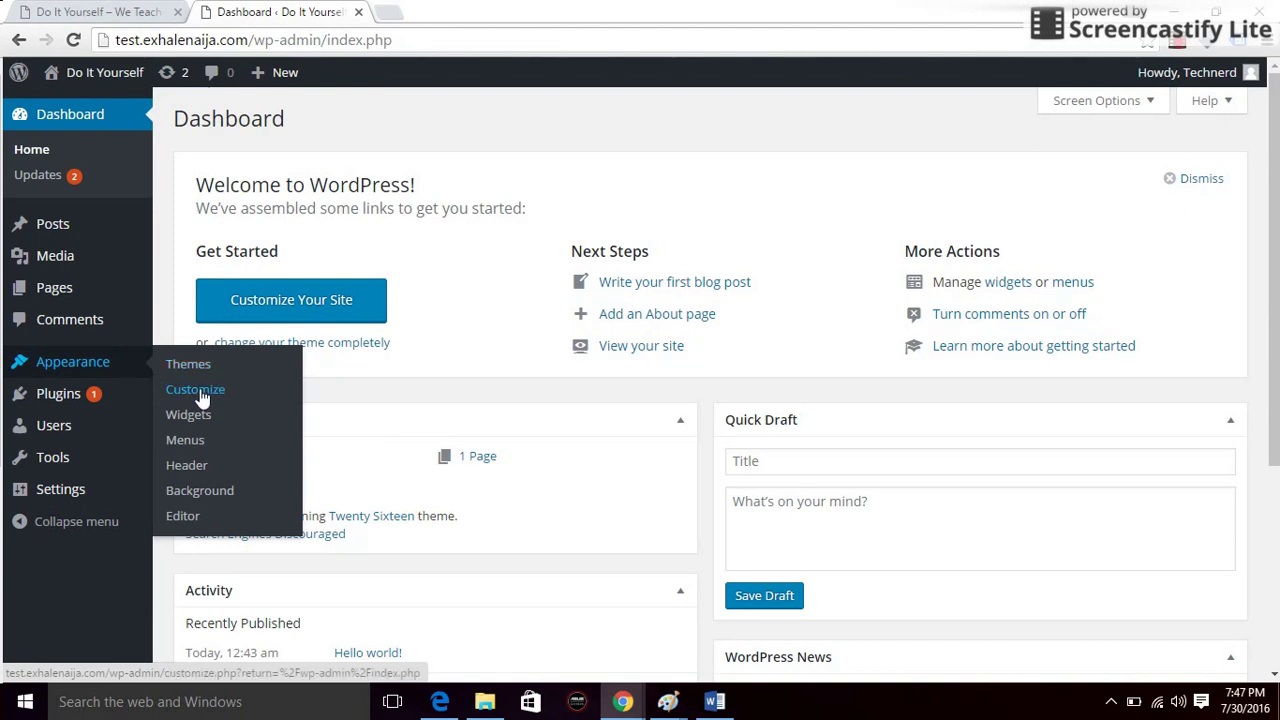
{"action": "left_click", "coordinate": [177, 366]}
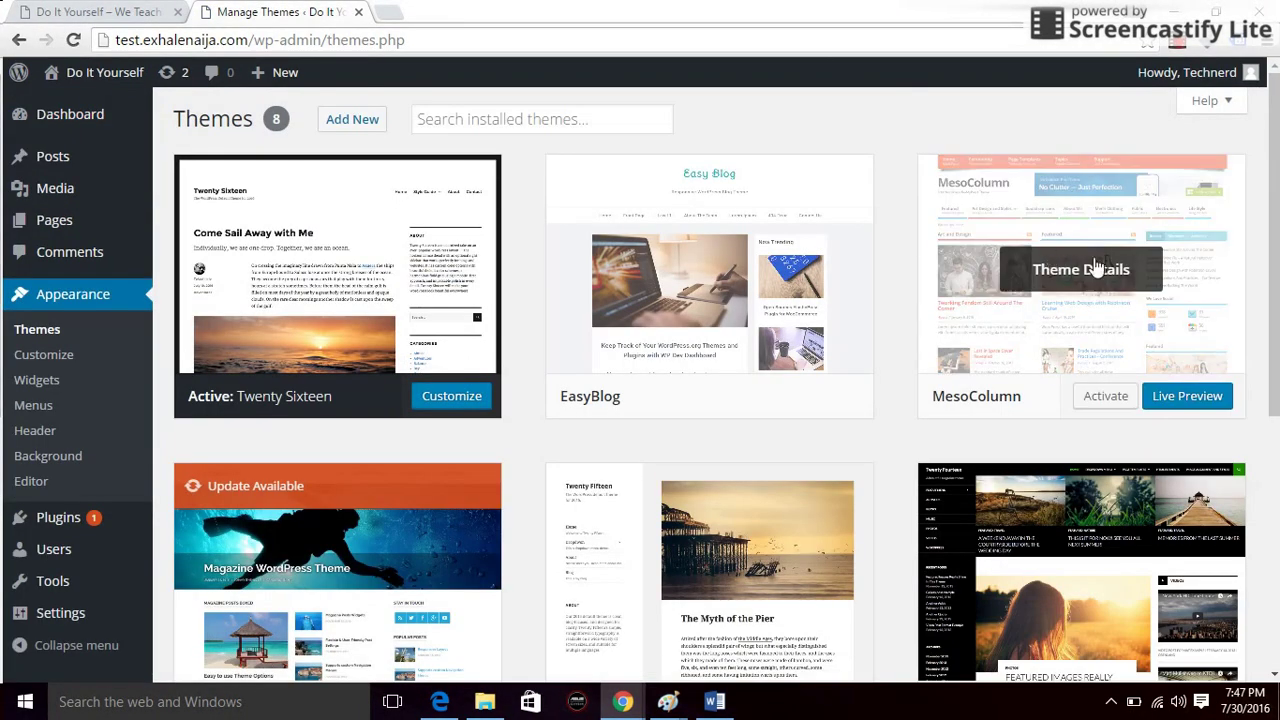
{"action": "mouse_move", "coordinate": [1037, 289]}
{"action": "left_click", "coordinate": [355, 128]}
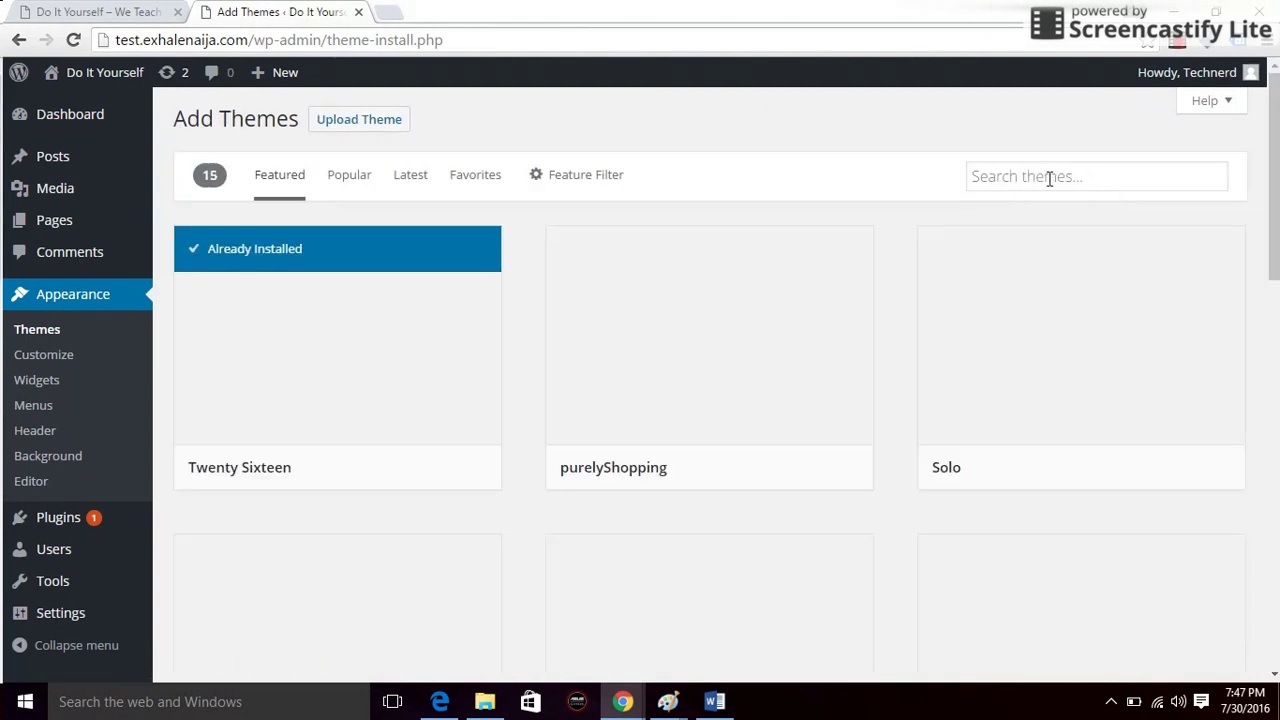
{"action": "left_click", "coordinate": [1049, 177]}
{"action": "type", "text": "Mesocolumn"}
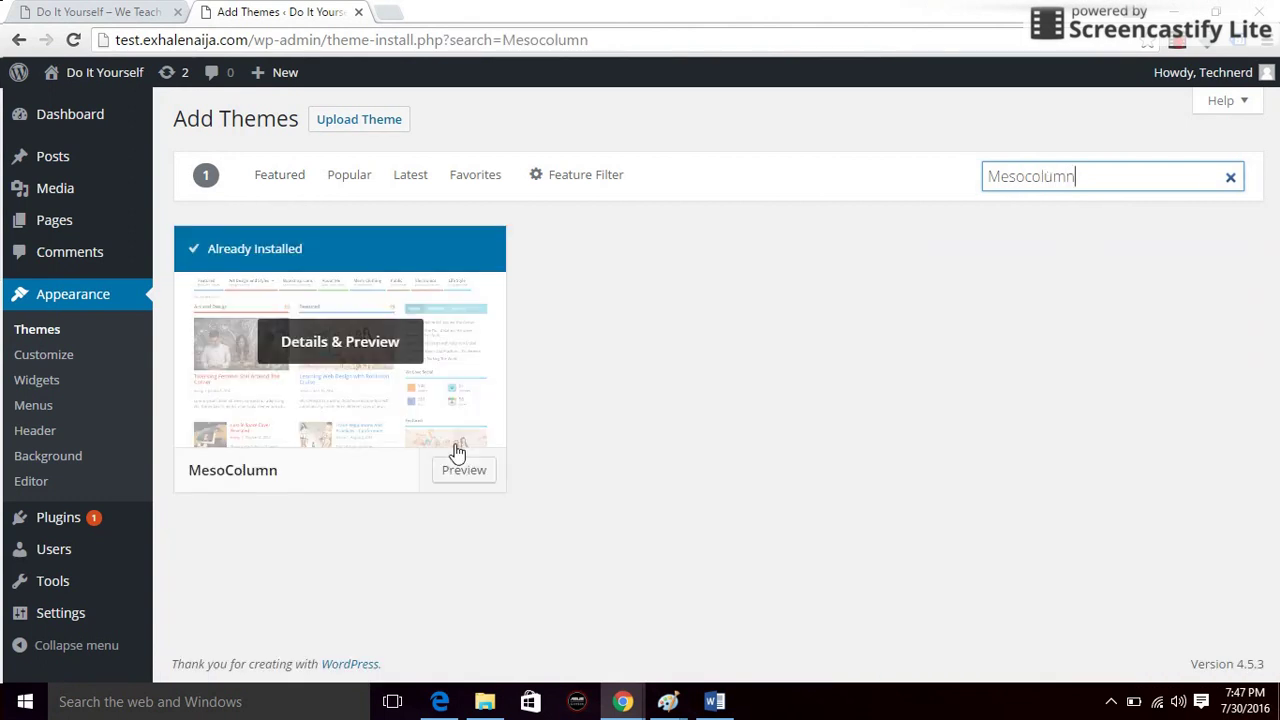
{"action": "mouse_move", "coordinate": [360, 386]}
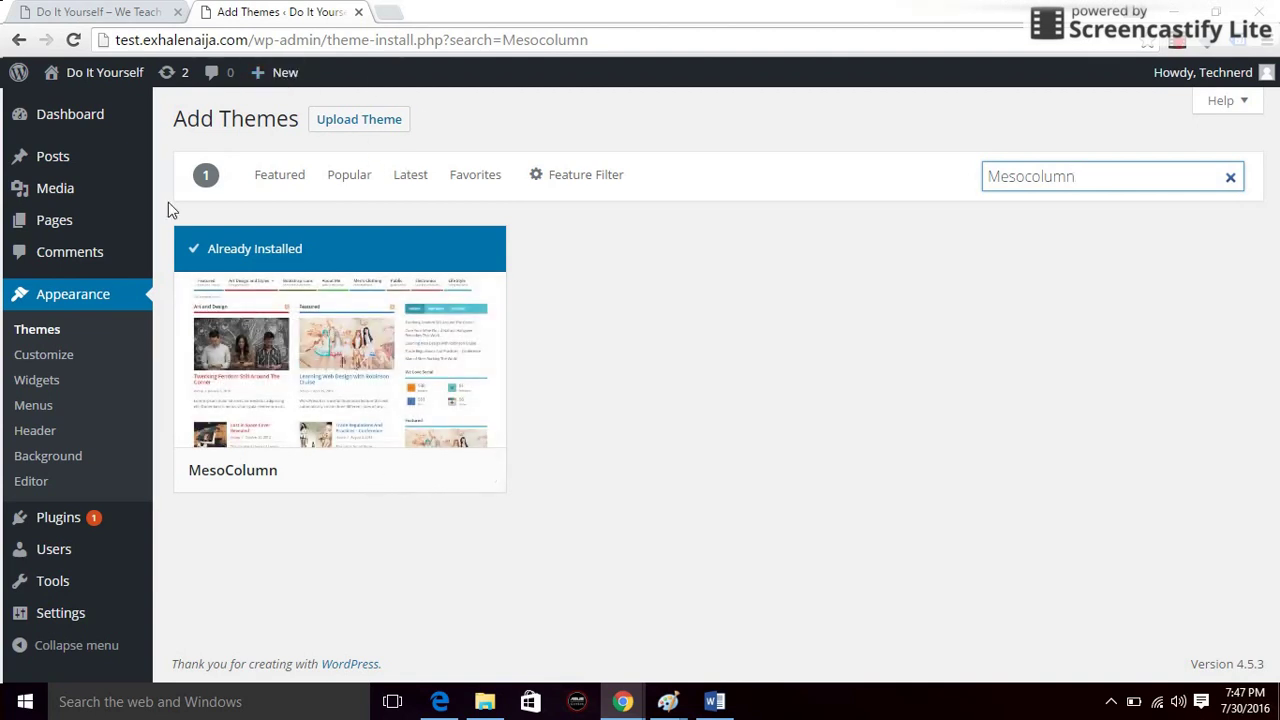
Activate the installed MesoColumn theme and view the site's front page with it.
{"action": "left_click", "coordinate": [34, 332]}
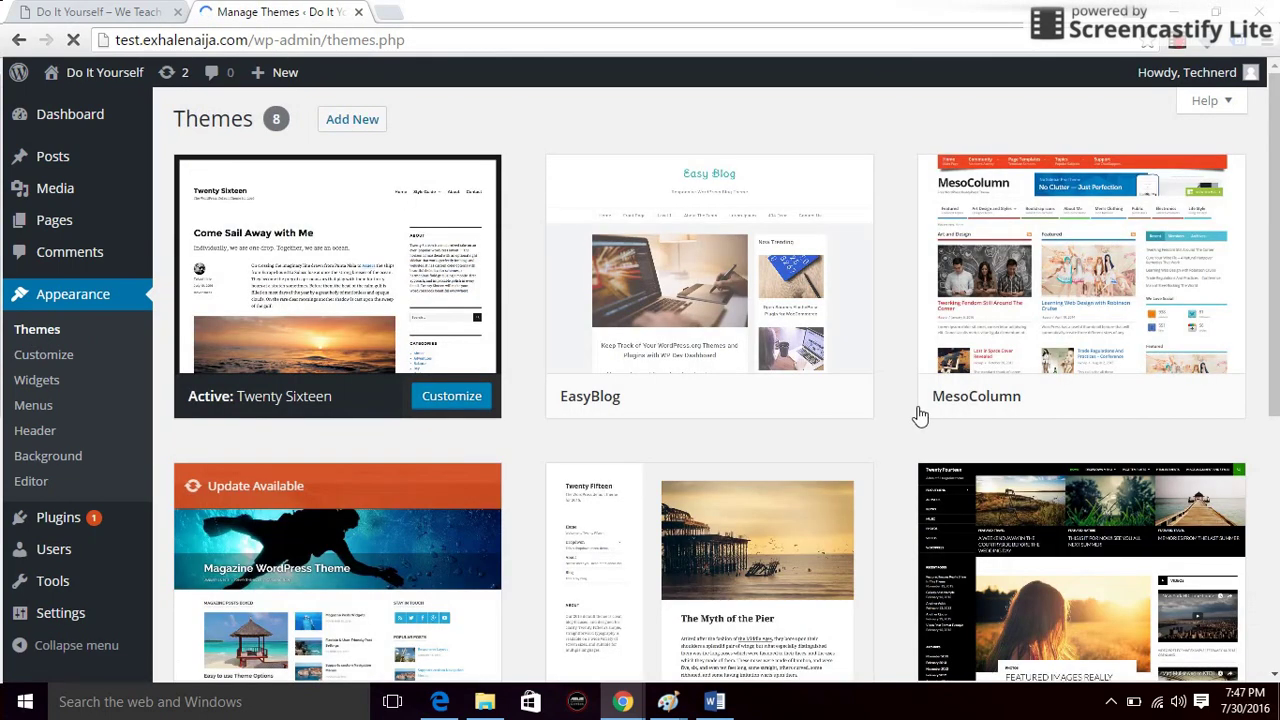
{"action": "left_click", "coordinate": [1102, 397]}
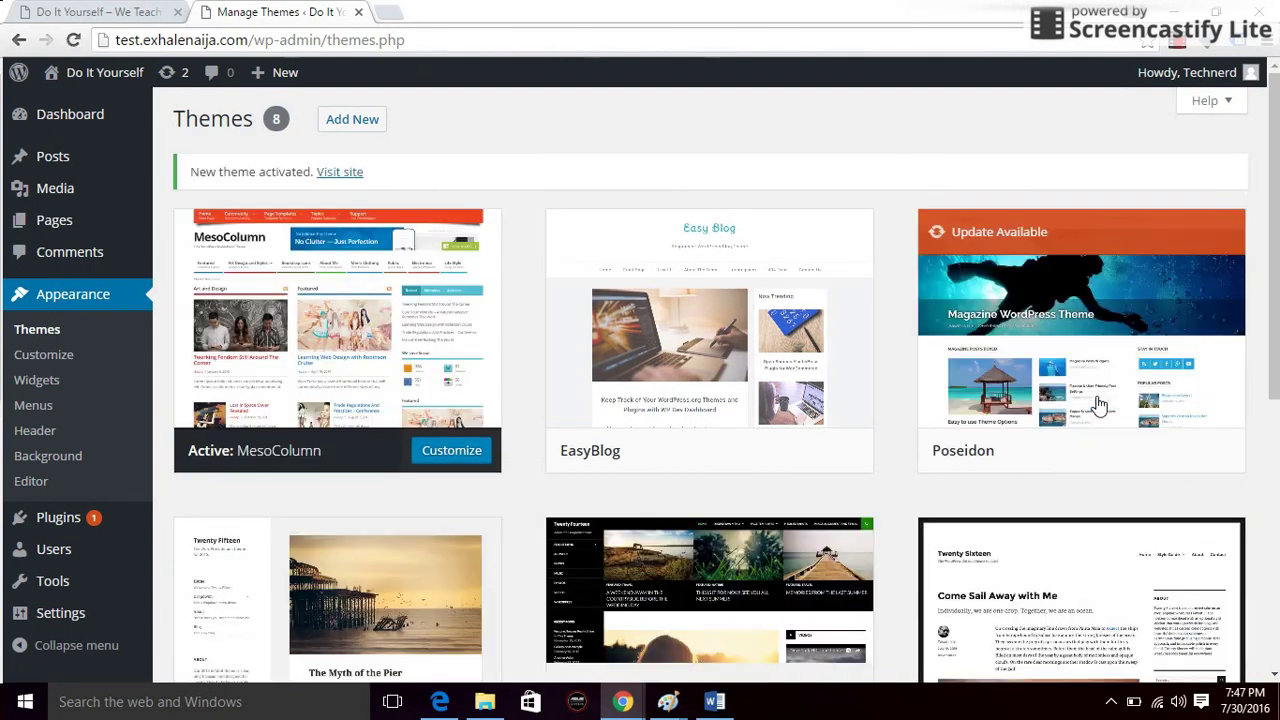
{"action": "mouse_move", "coordinate": [104, 74]}
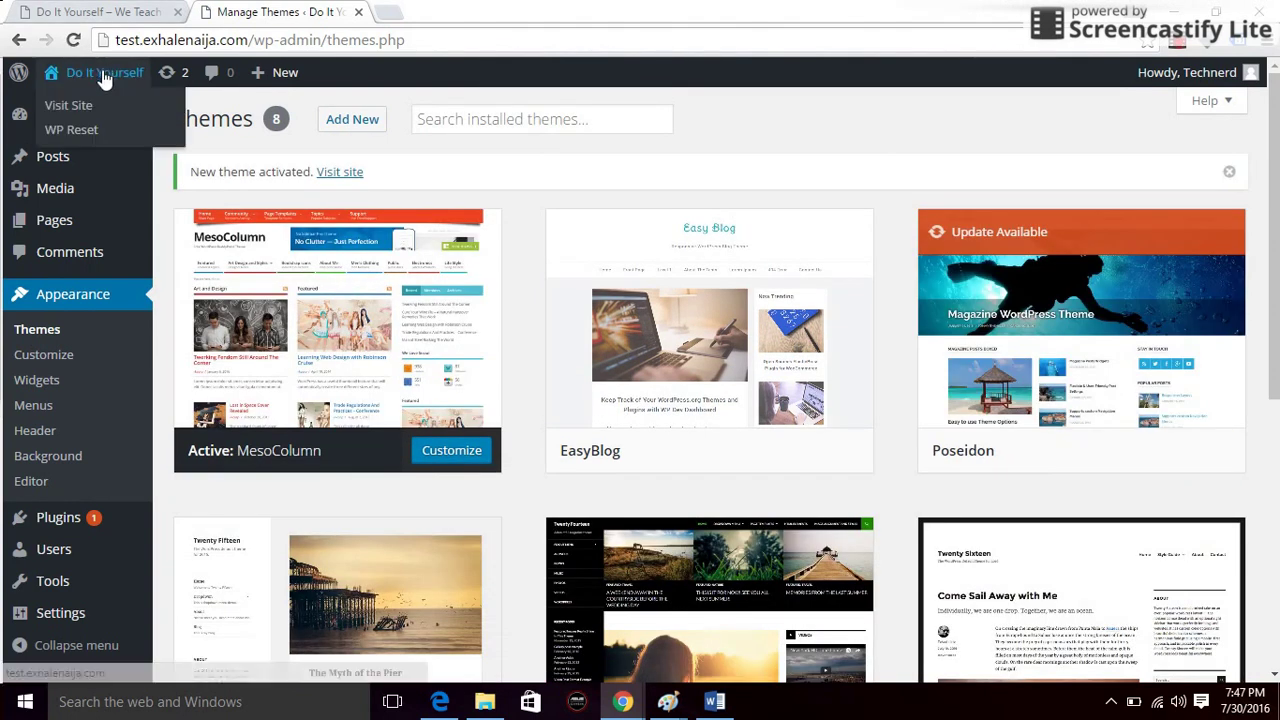
{"action": "left_click", "coordinate": [75, 107]}
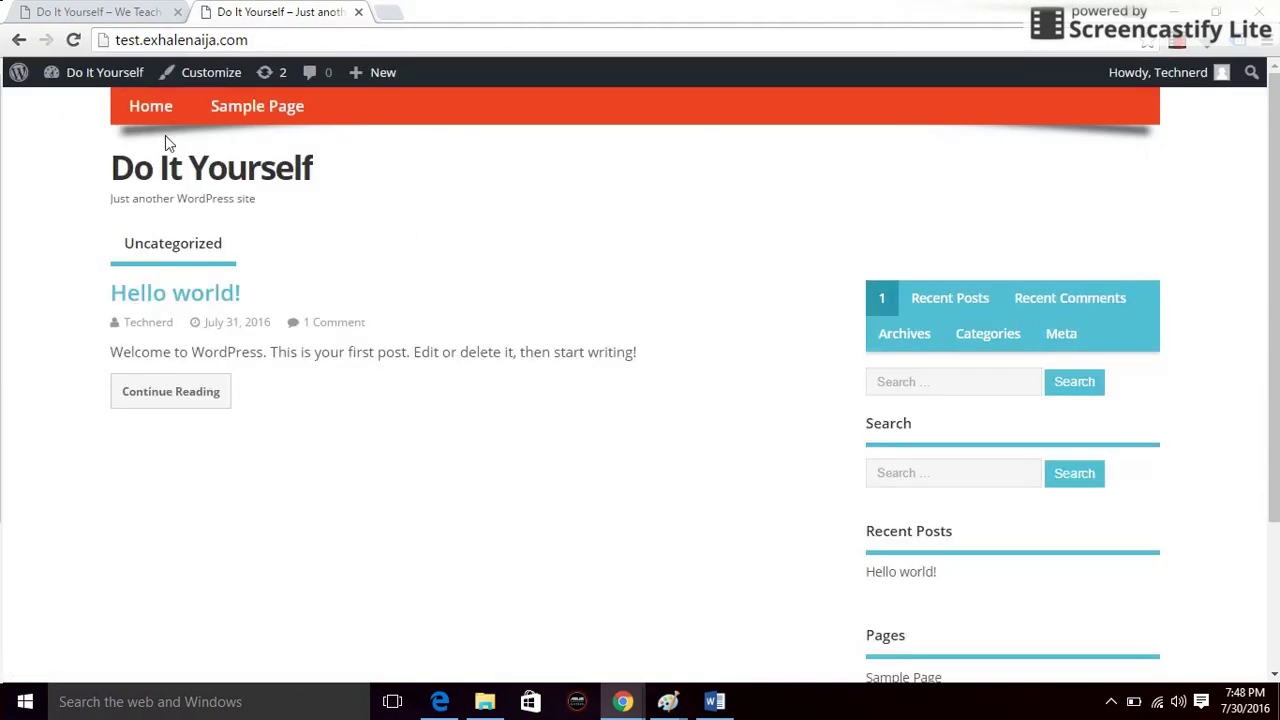
Return to the dashboard and start a new post titled "How To Hide Post On The Front page".
{"action": "mouse_move", "coordinate": [88, 80]}
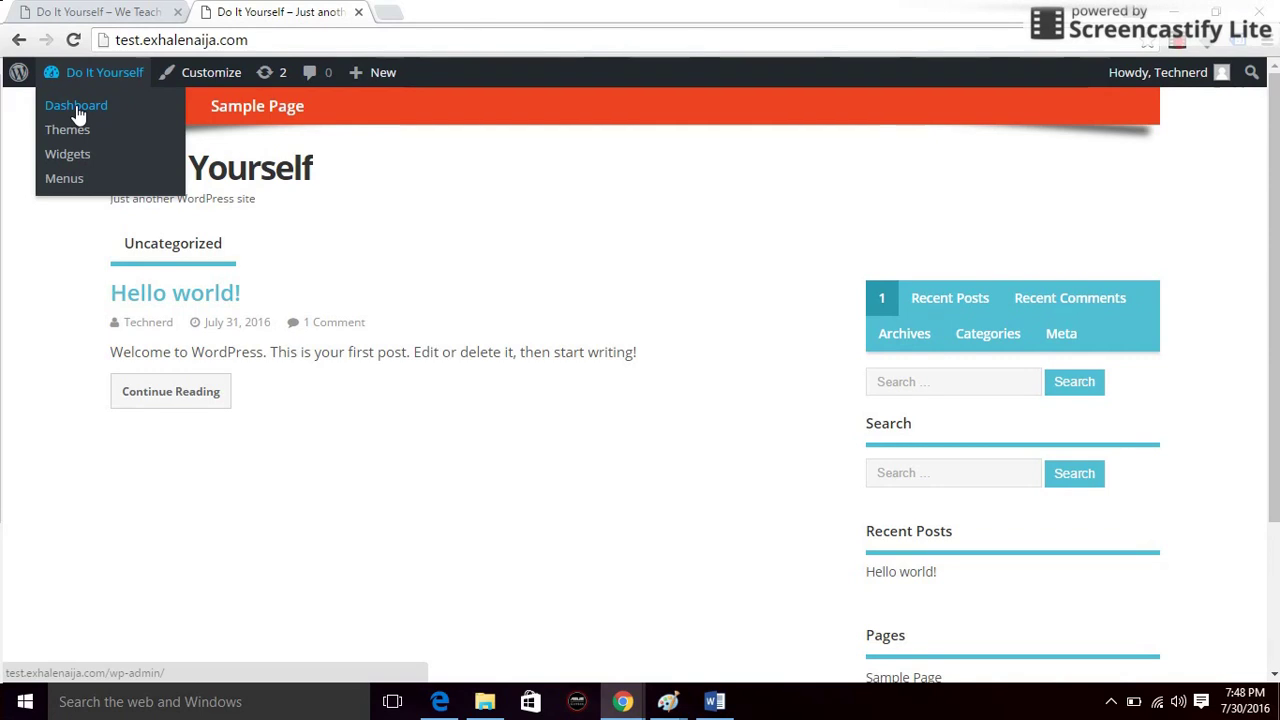
{"action": "left_click", "coordinate": [77, 113]}
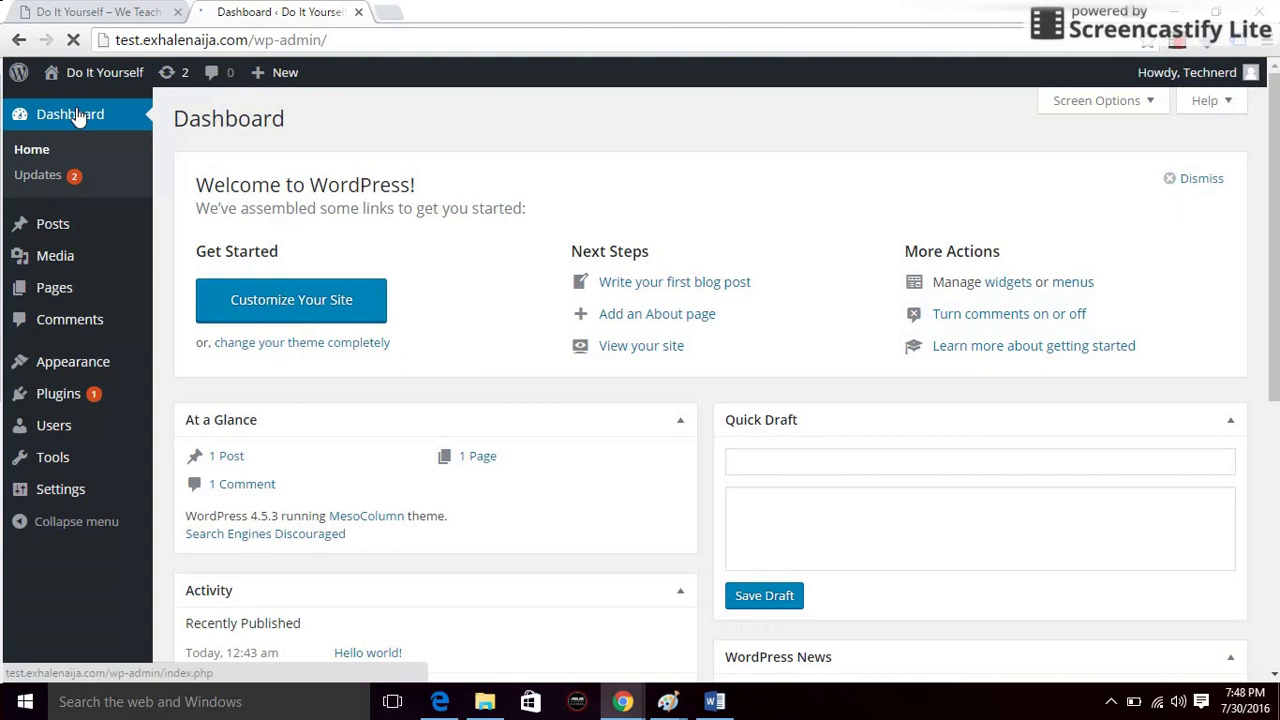
{"action": "mouse_move", "coordinate": [57, 223]}
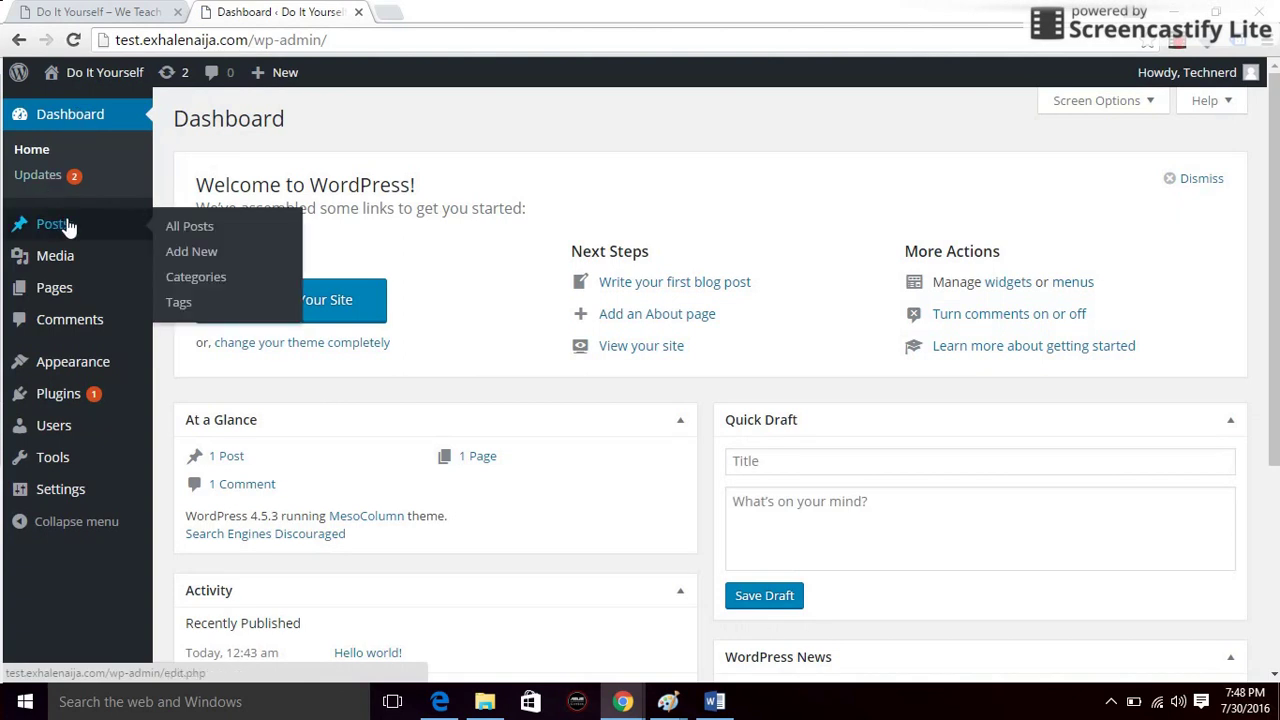
{"action": "left_click", "coordinate": [196, 252]}
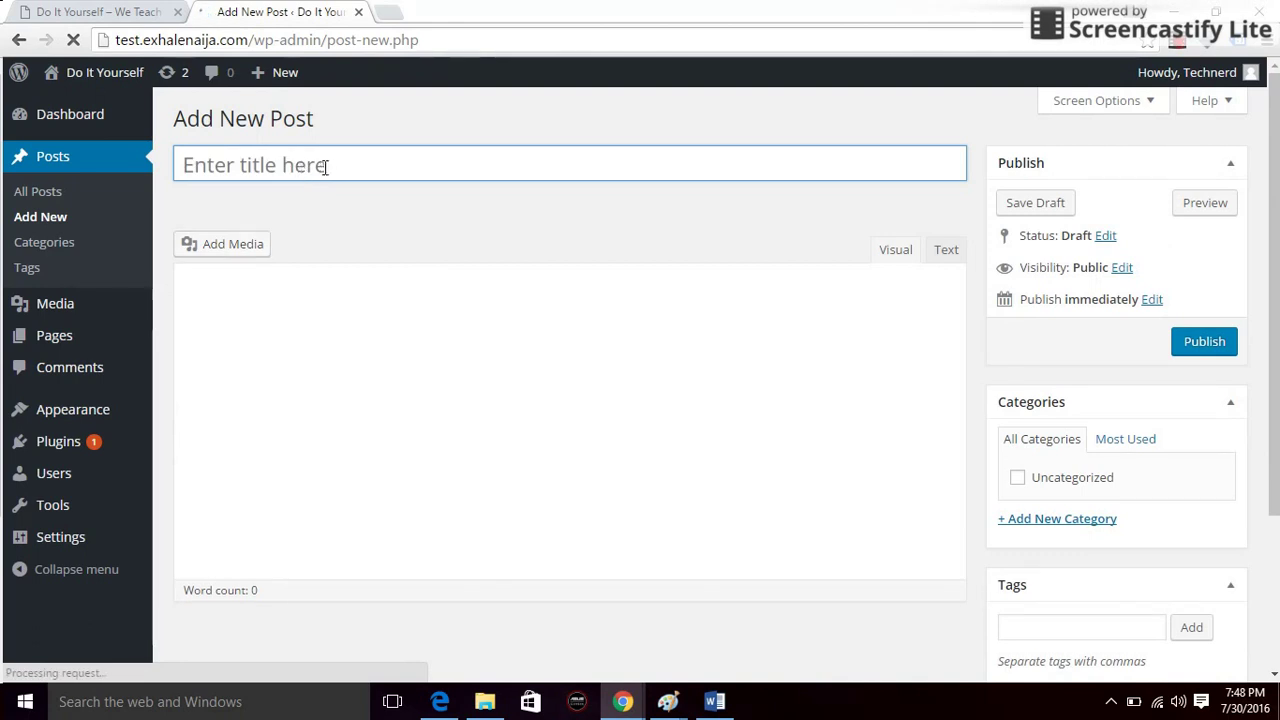
{"action": "left_click", "coordinate": [328, 168]}
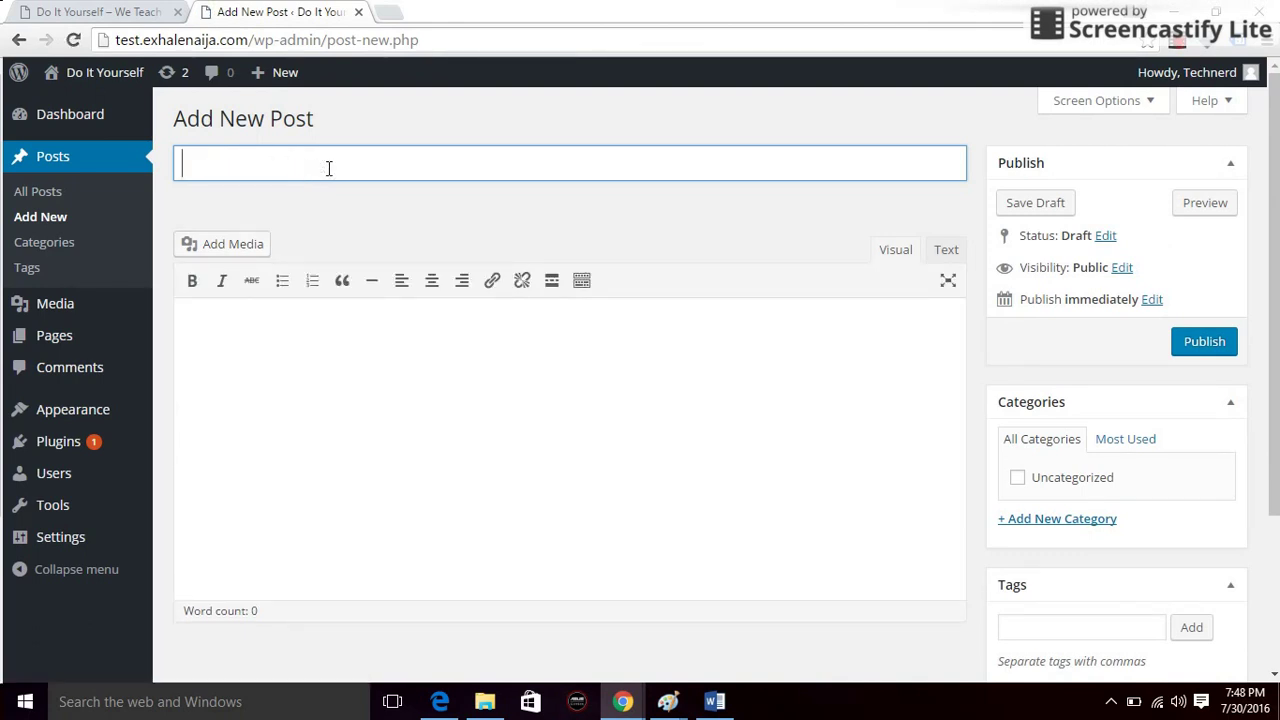
{"action": "type", "text": "How To Hide Post On The Front page"}
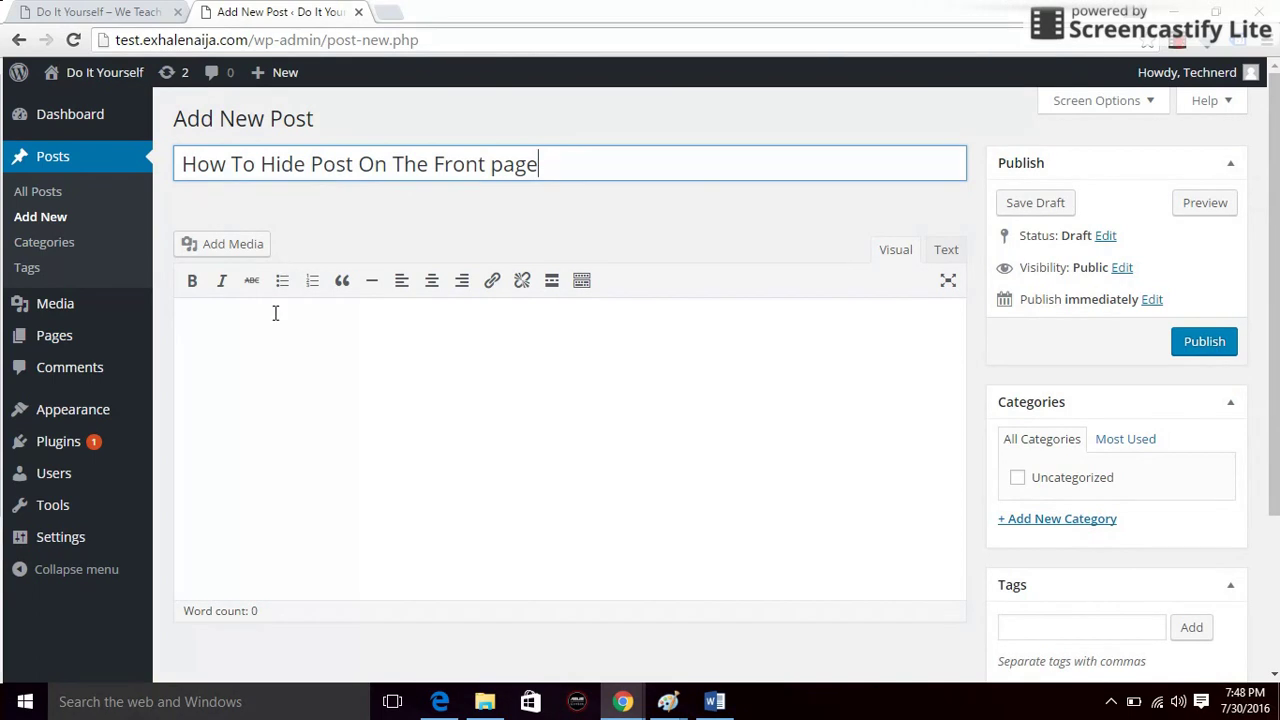
Upload the image file "hide" from the Technerd folder and insert it into the post body.
{"action": "left_click", "coordinate": [266, 346]}
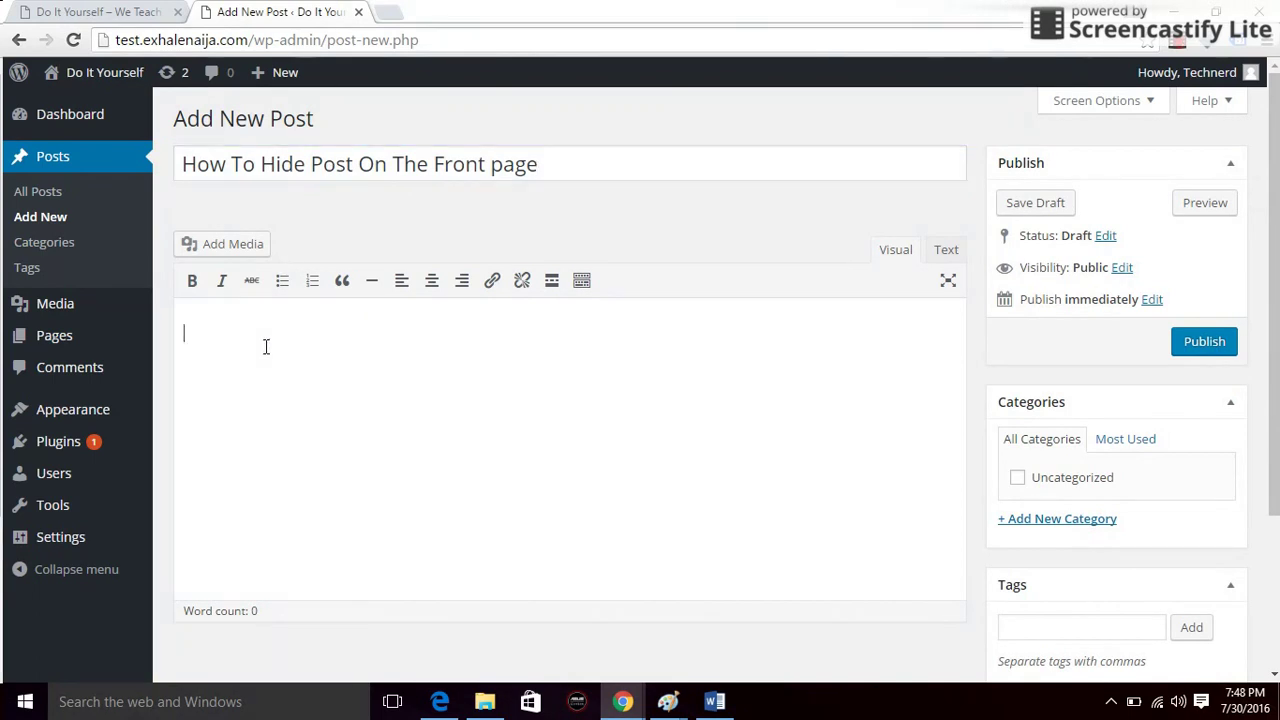
{"action": "left_click", "coordinate": [229, 250]}
{"action": "left_click", "coordinate": [612, 440]}
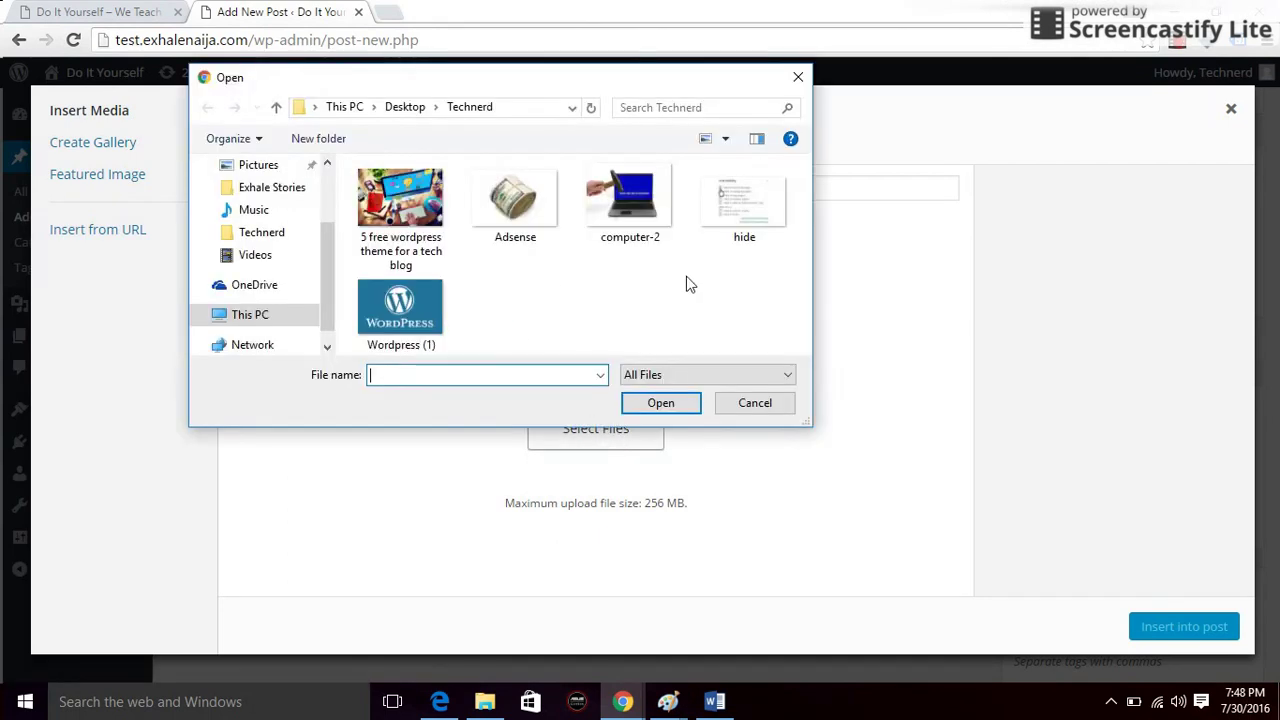
{"action": "left_click", "coordinate": [744, 208]}
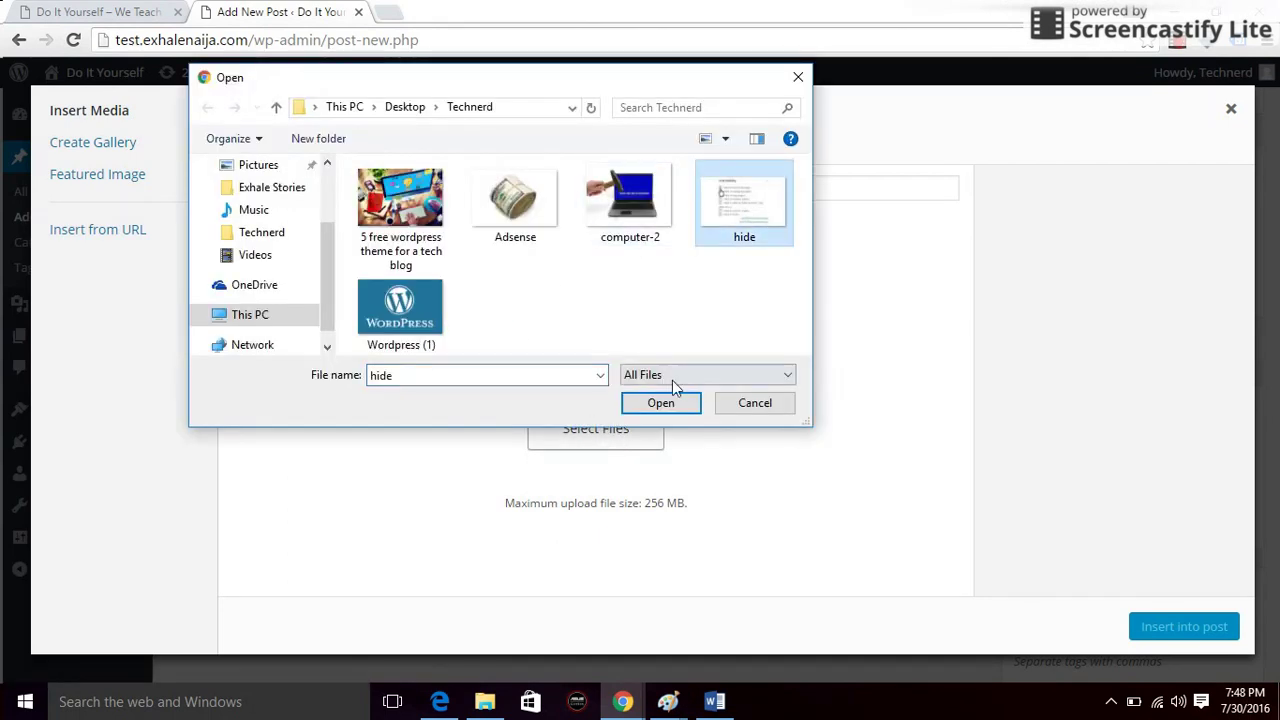
{"action": "left_click", "coordinate": [661, 403]}
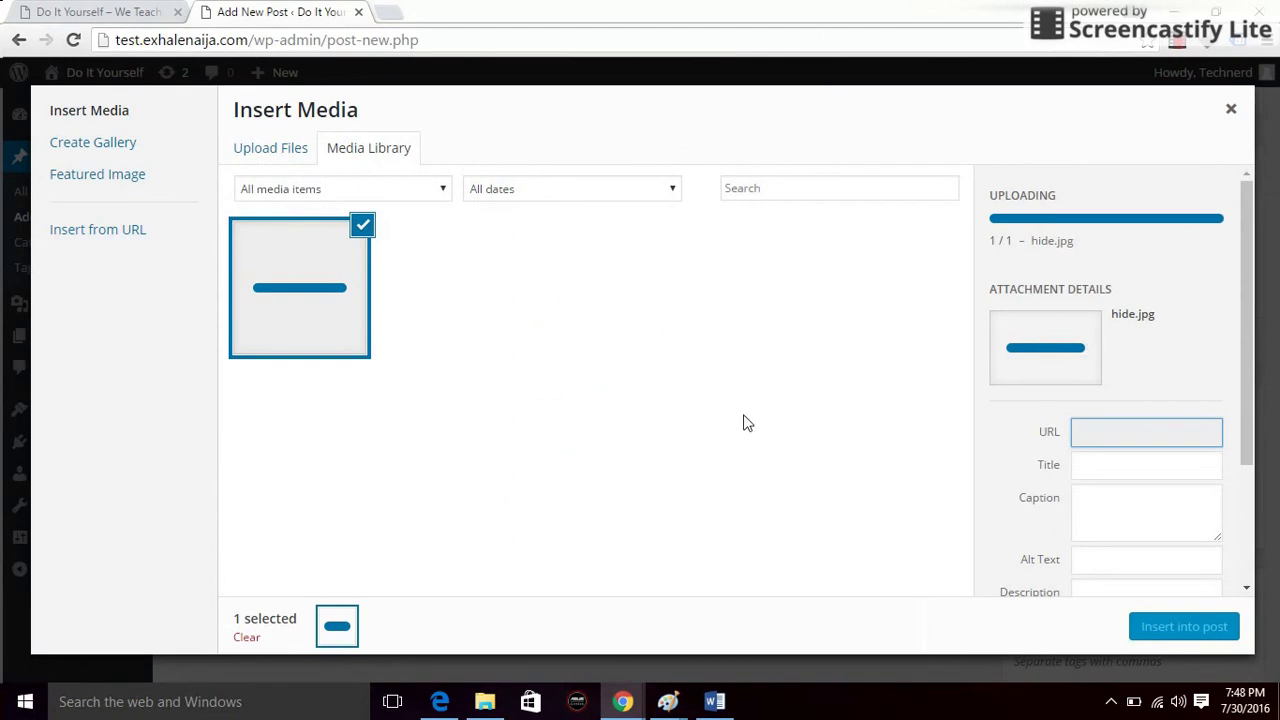
{"action": "left_click", "coordinate": [1170, 630]}
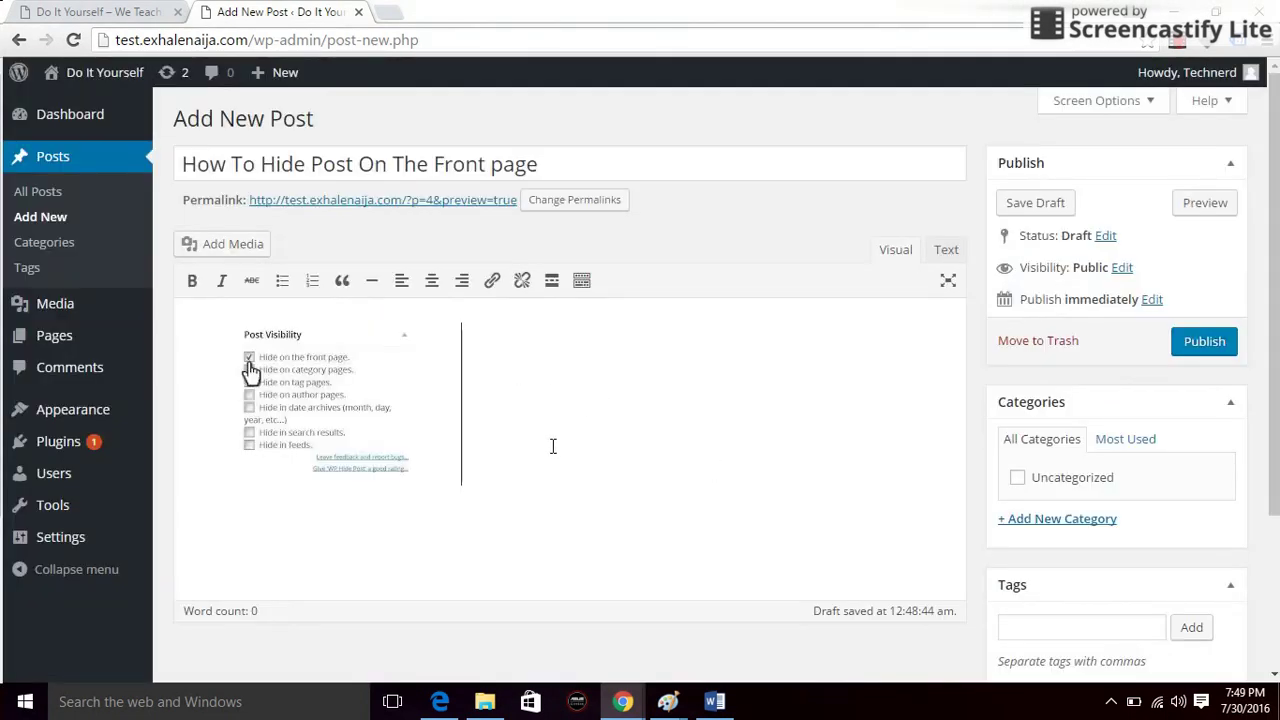
Add the line "This is how we do it" below the image in the post body.
{"action": "key", "text": "Return"}
{"action": "type", "text": "This is "}
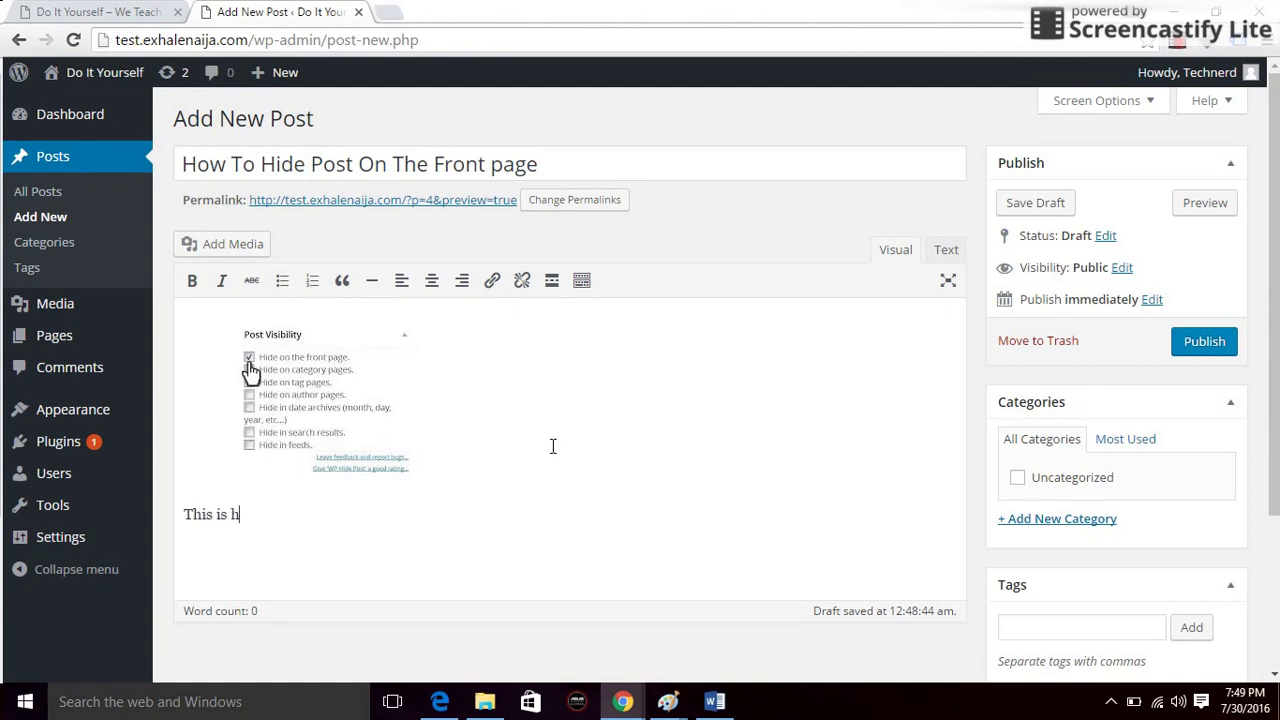
{"action": "type", "text": "how we do it"}
Set the uploaded "hide" image as the post's featured image and publish the post.
{"action": "left_click_drag", "start_coordinate": [1267, 401], "coordinate": [1276, 570]}
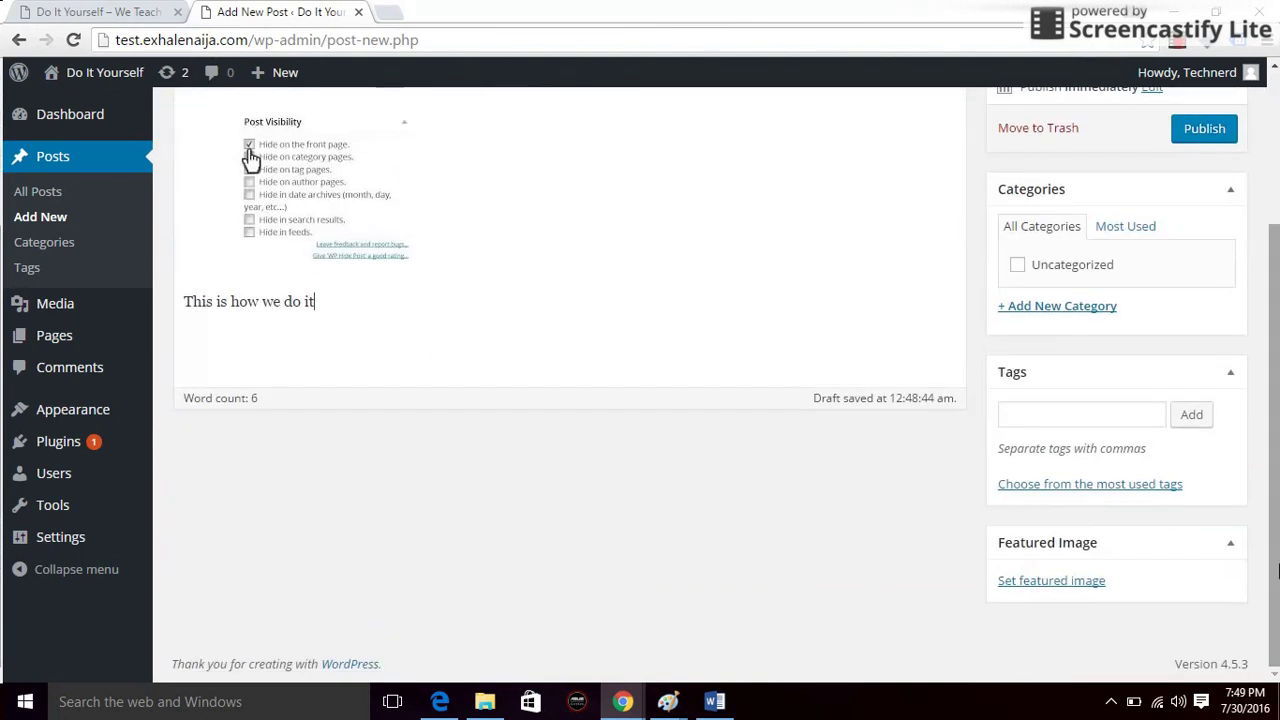
{"action": "left_click", "coordinate": [1071, 582]}
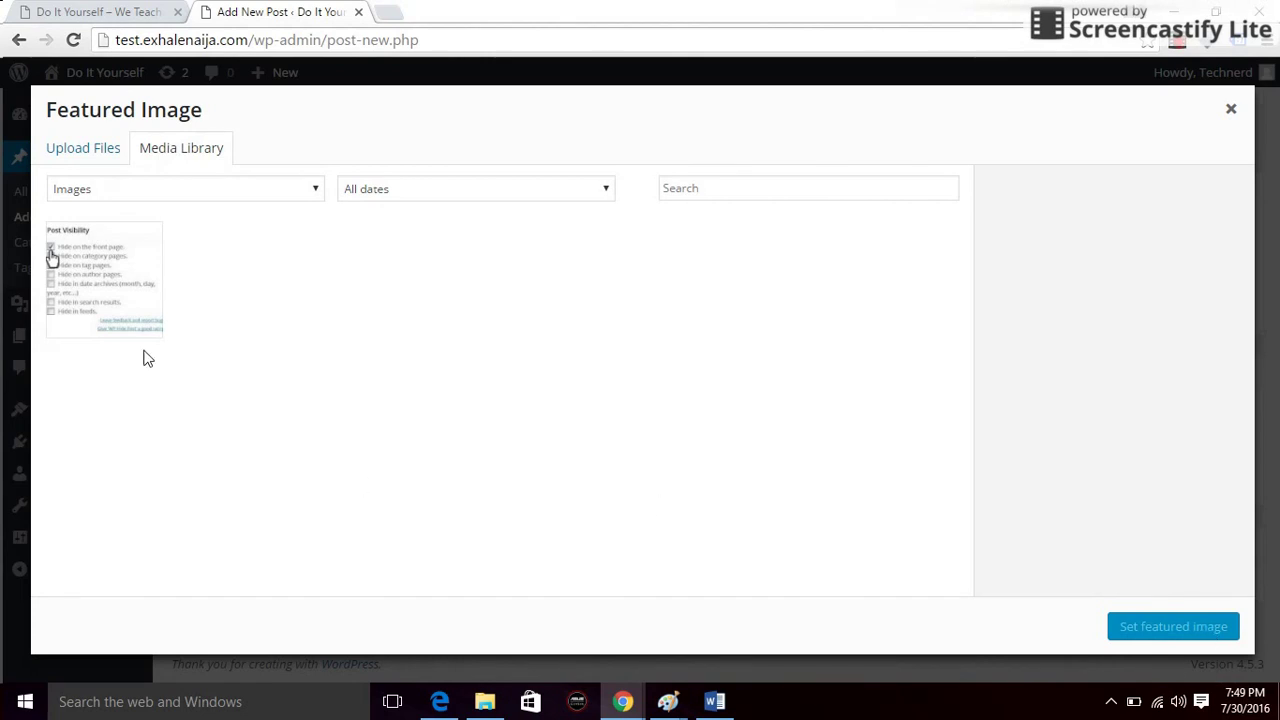
{"action": "left_click", "coordinate": [96, 290]}
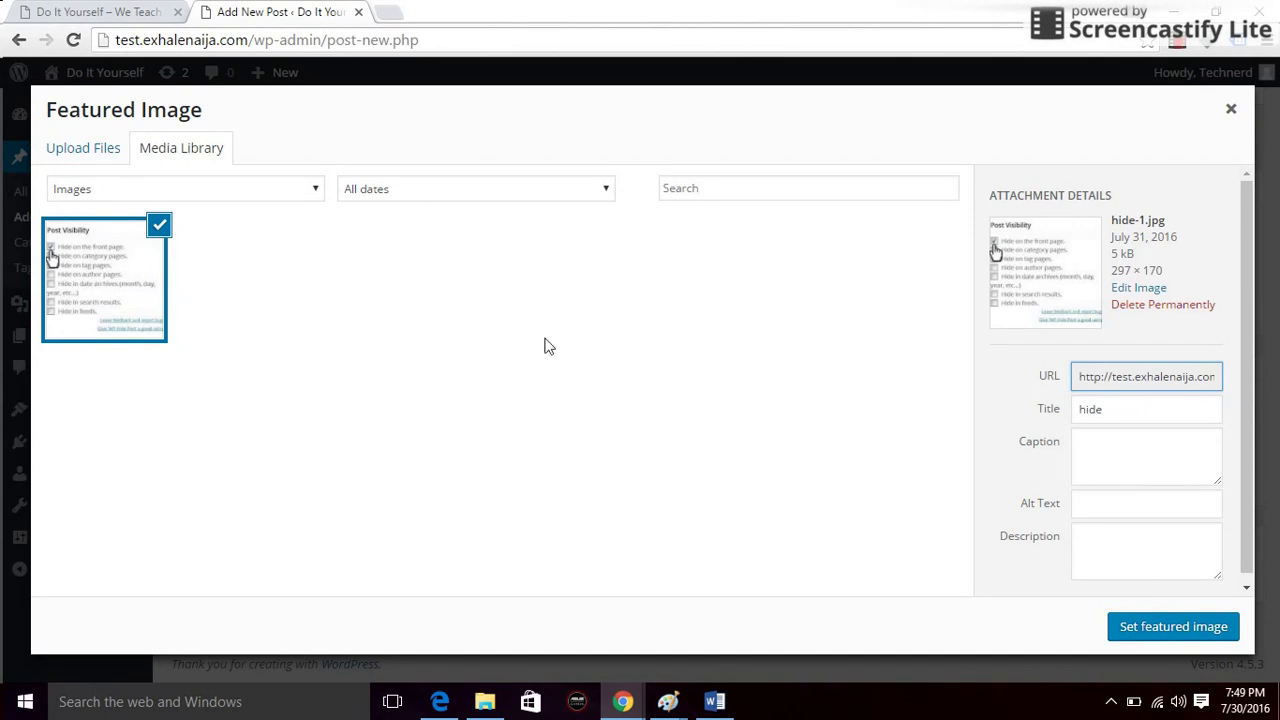
{"action": "left_click", "coordinate": [1200, 636]}
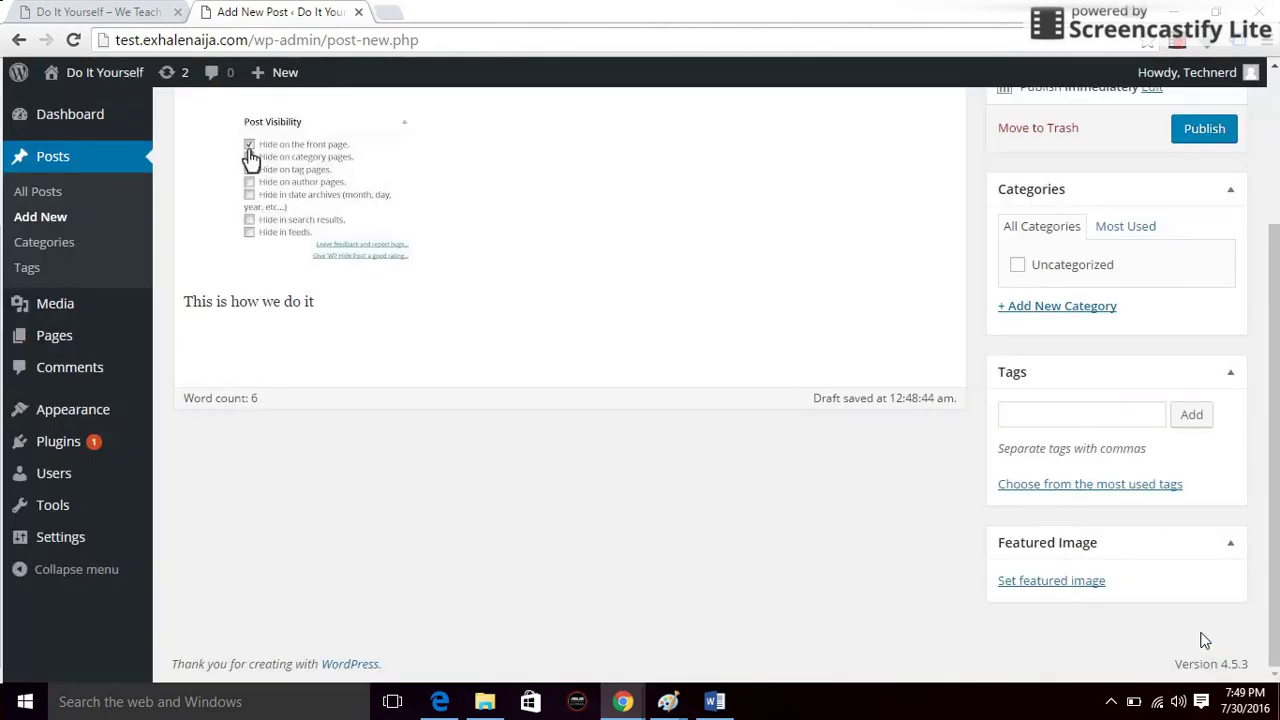
{"action": "left_click_drag", "start_coordinate": [1276, 470], "coordinate": [1277, 290]}
{"action": "left_click", "coordinate": [1206, 358]}
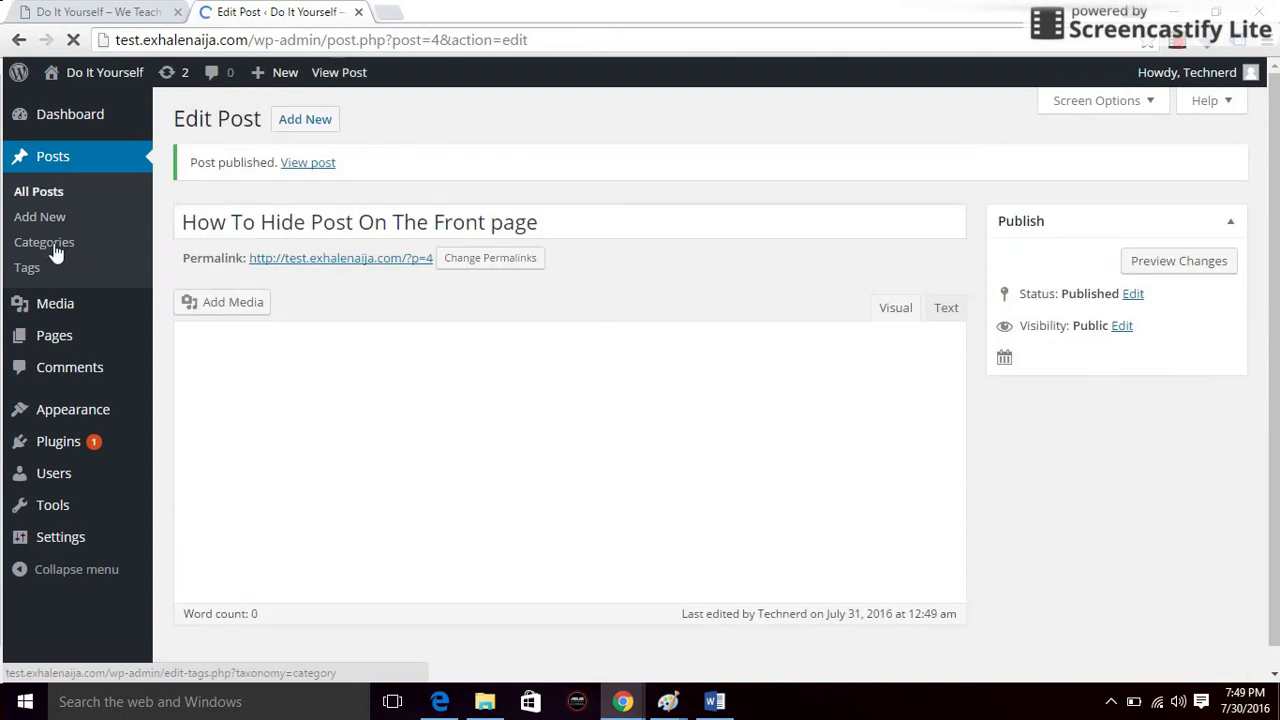
Create a new post category named "Webmanics".
{"action": "left_click", "coordinate": [53, 249]}
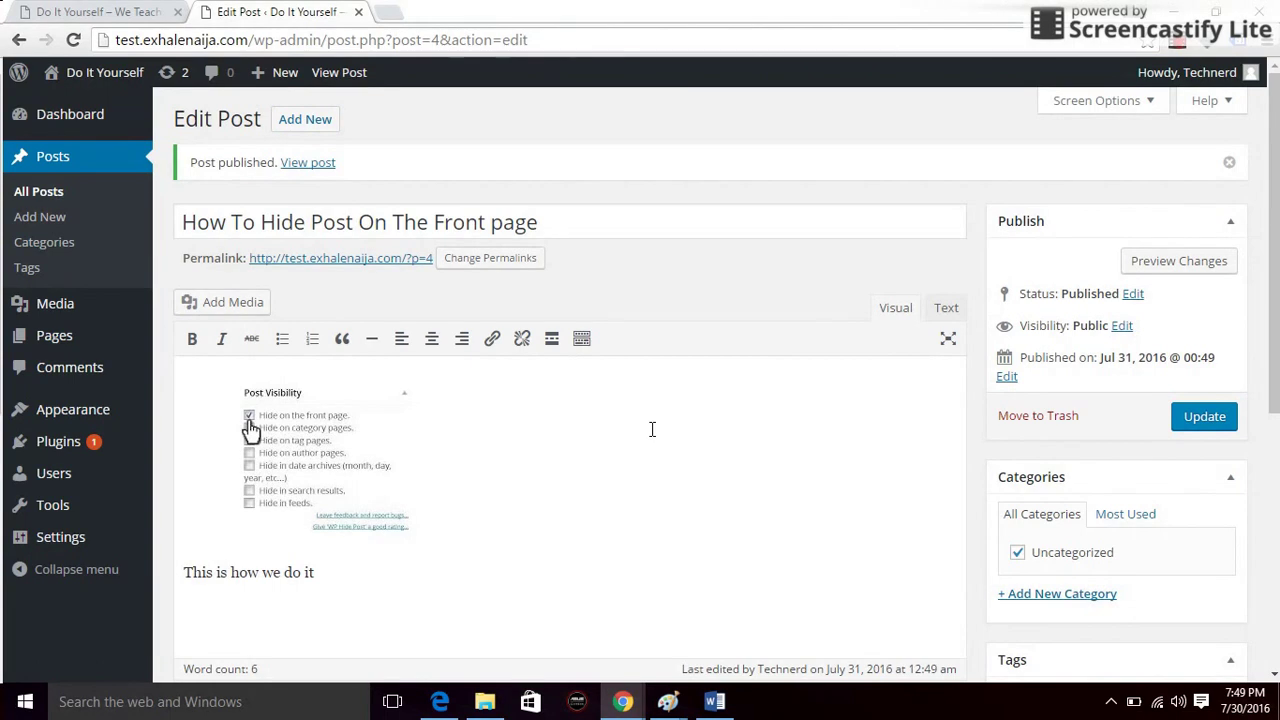
{"action": "left_click", "coordinate": [57, 253]}
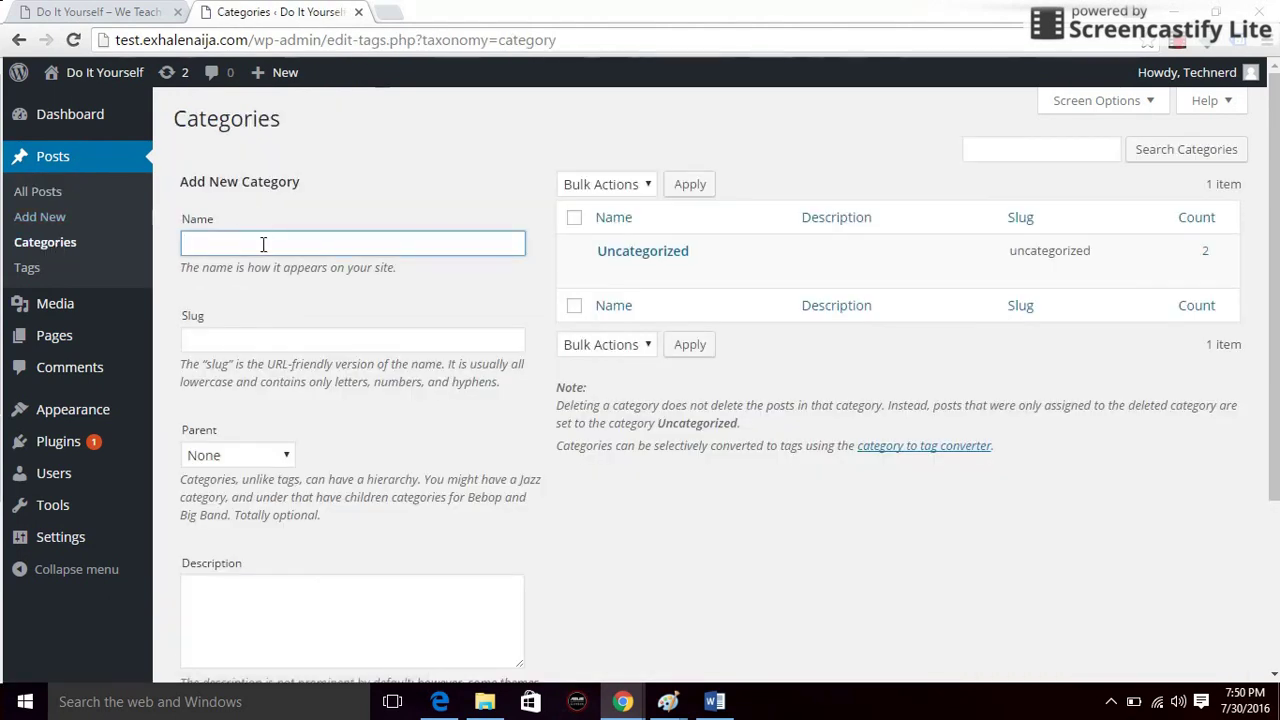
{"action": "type", "text": "Webmanics"}
{"action": "left_click_drag", "start_coordinate": [1276, 430], "coordinate": [1276, 597]}
{"action": "left_click", "coordinate": [245, 593]}
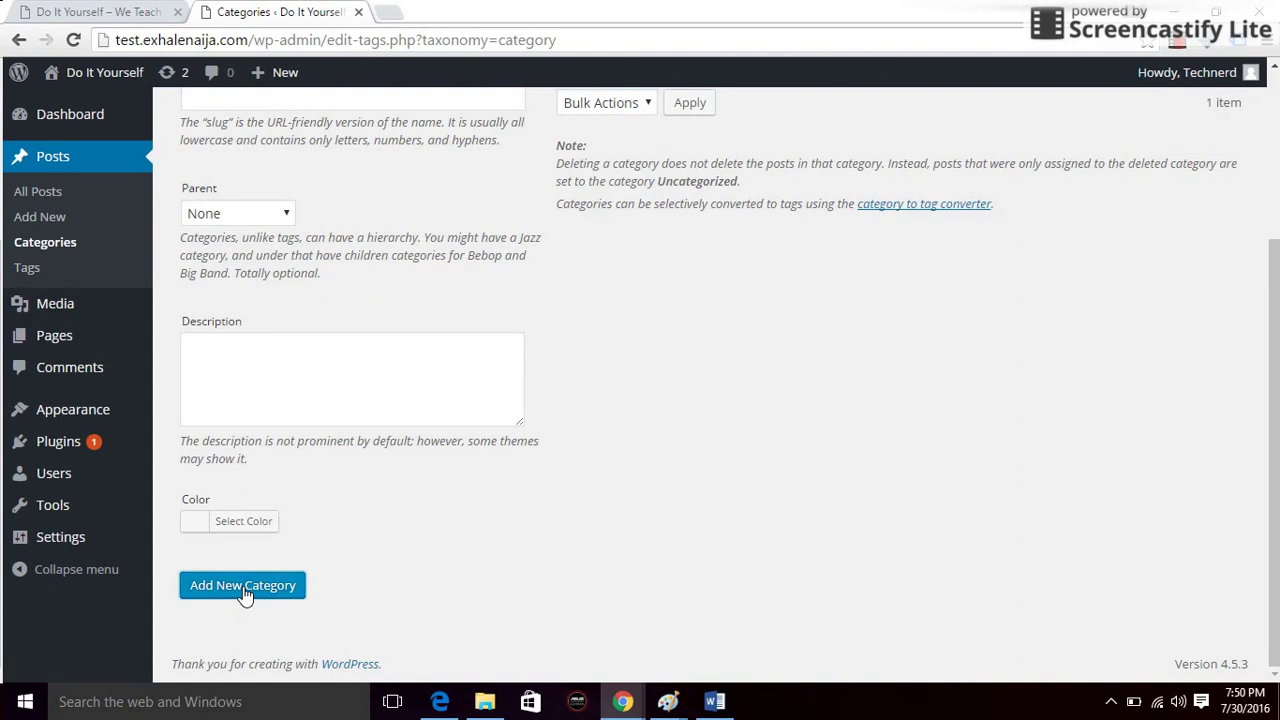
{"action": "scroll", "coordinate": [265, 262], "scroll_direction": "up", "scroll_amount": 3}
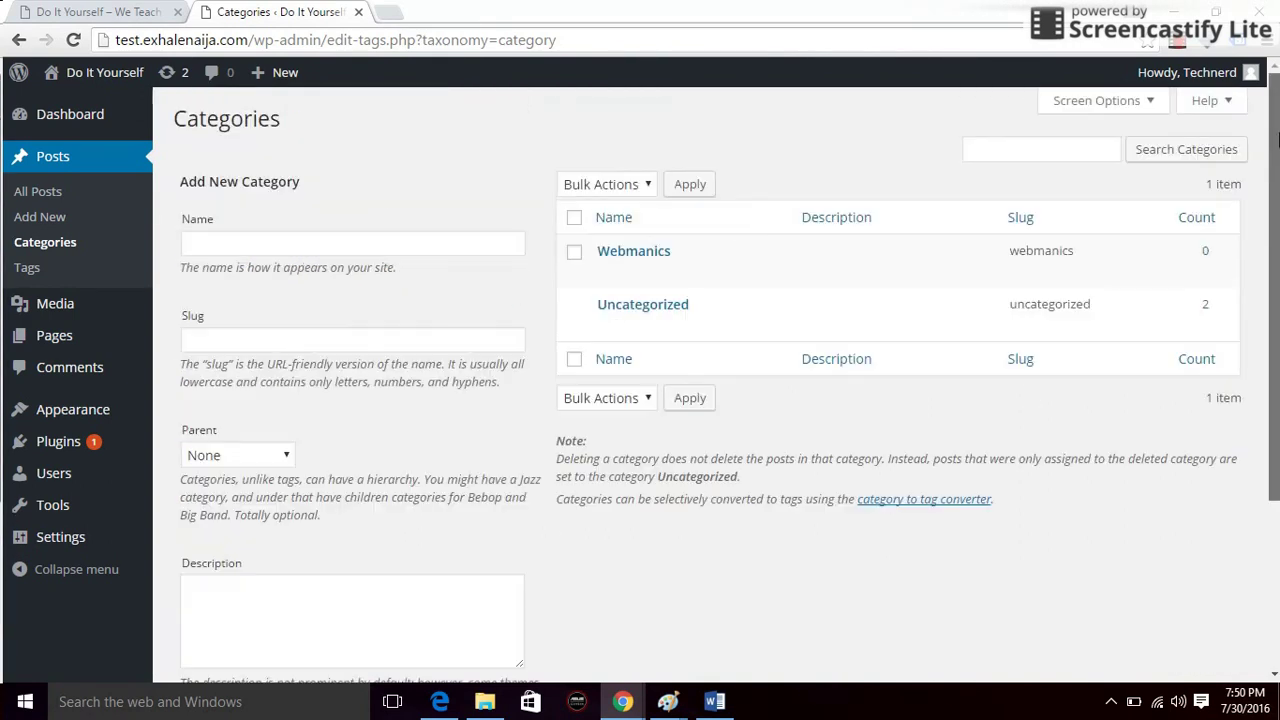
Create a new post category named "Tech Solutions".
{"action": "left_click", "coordinate": [256, 247]}
{"action": "type", "text": "Tech Solutions"}
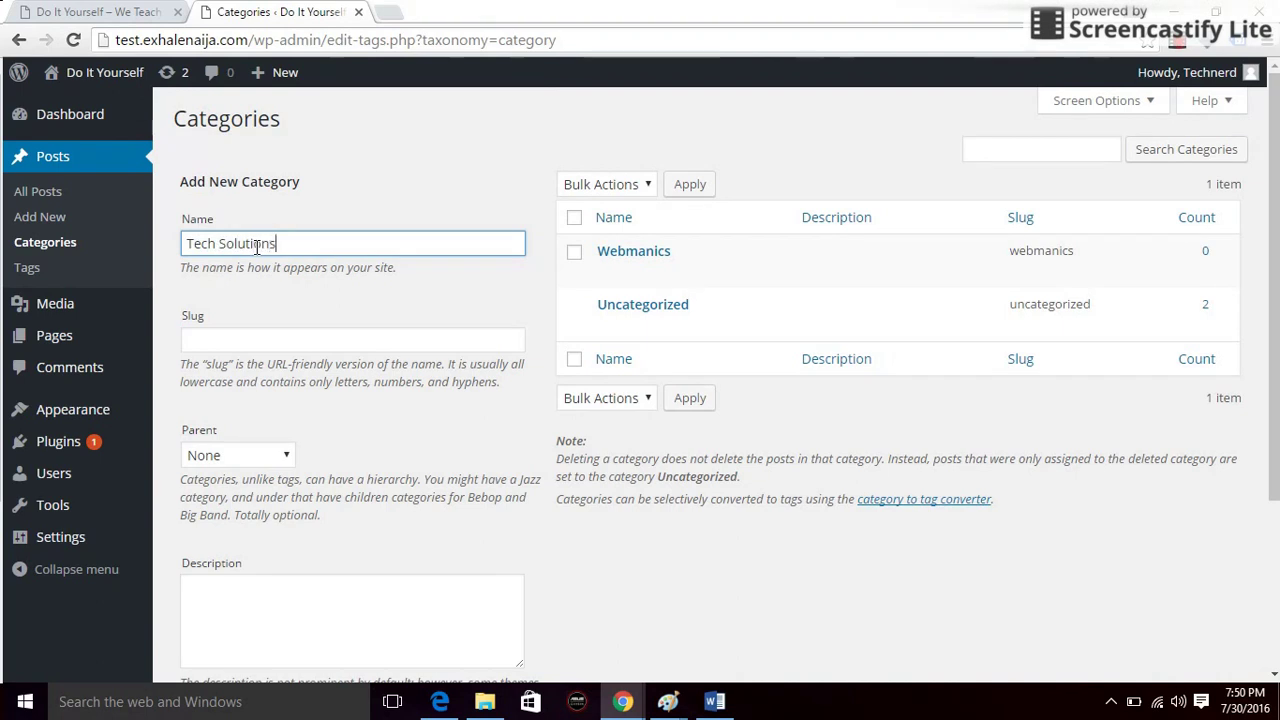
{"action": "scroll", "coordinate": [331, 600], "scroll_direction": "down", "scroll_amount": 3}
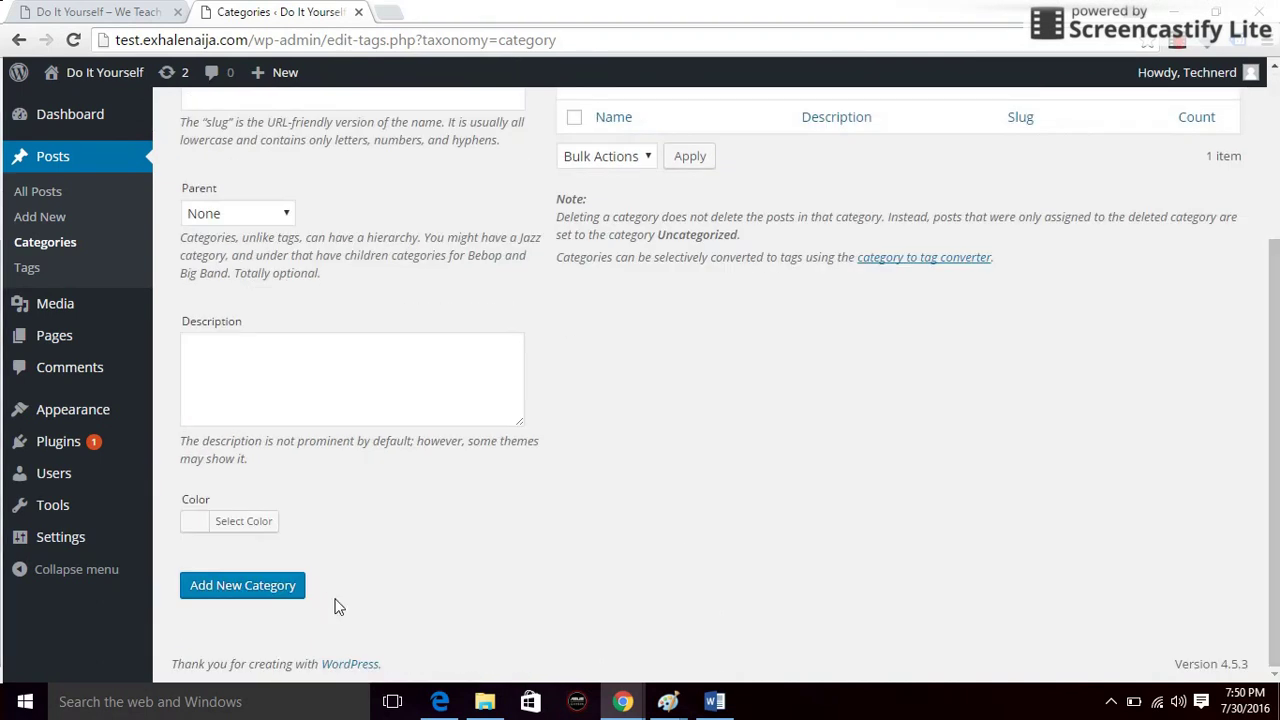
{"action": "left_click", "coordinate": [240, 585]}
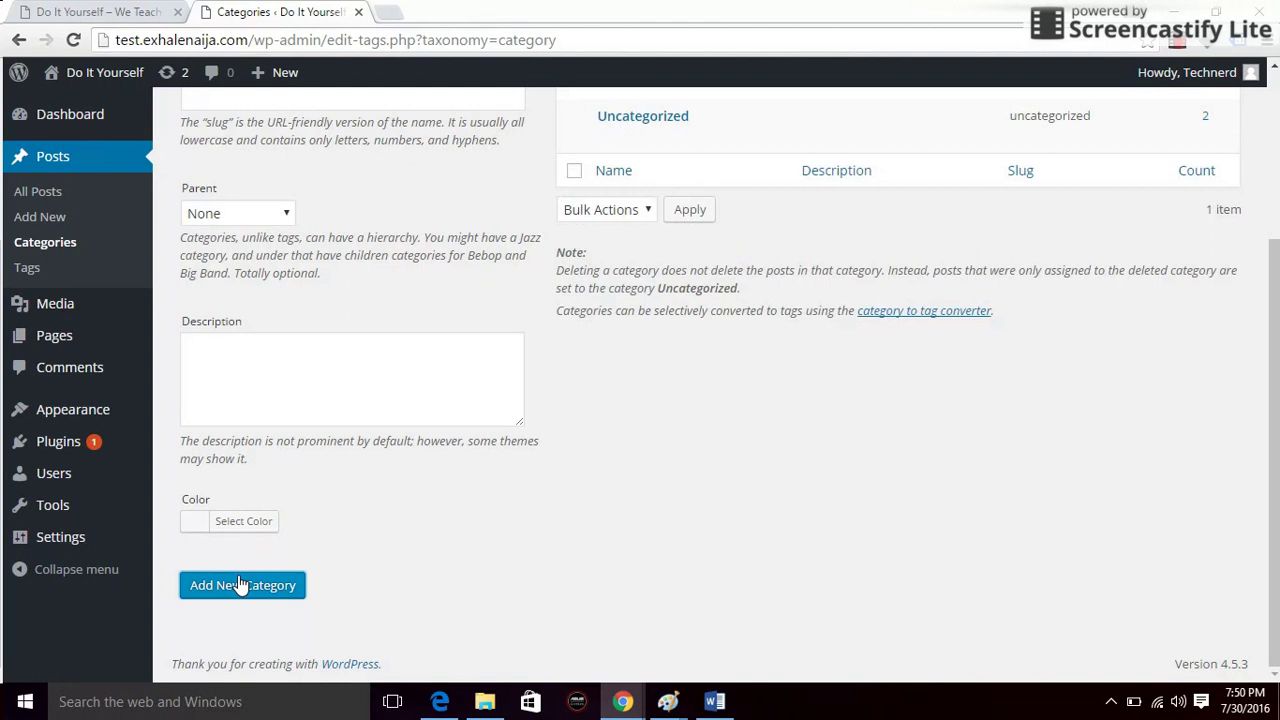
Edit the post "How To Hide Post On The Front page" and replace its Uncategorized category with Webmanics.
{"action": "left_click", "coordinate": [44, 193]}
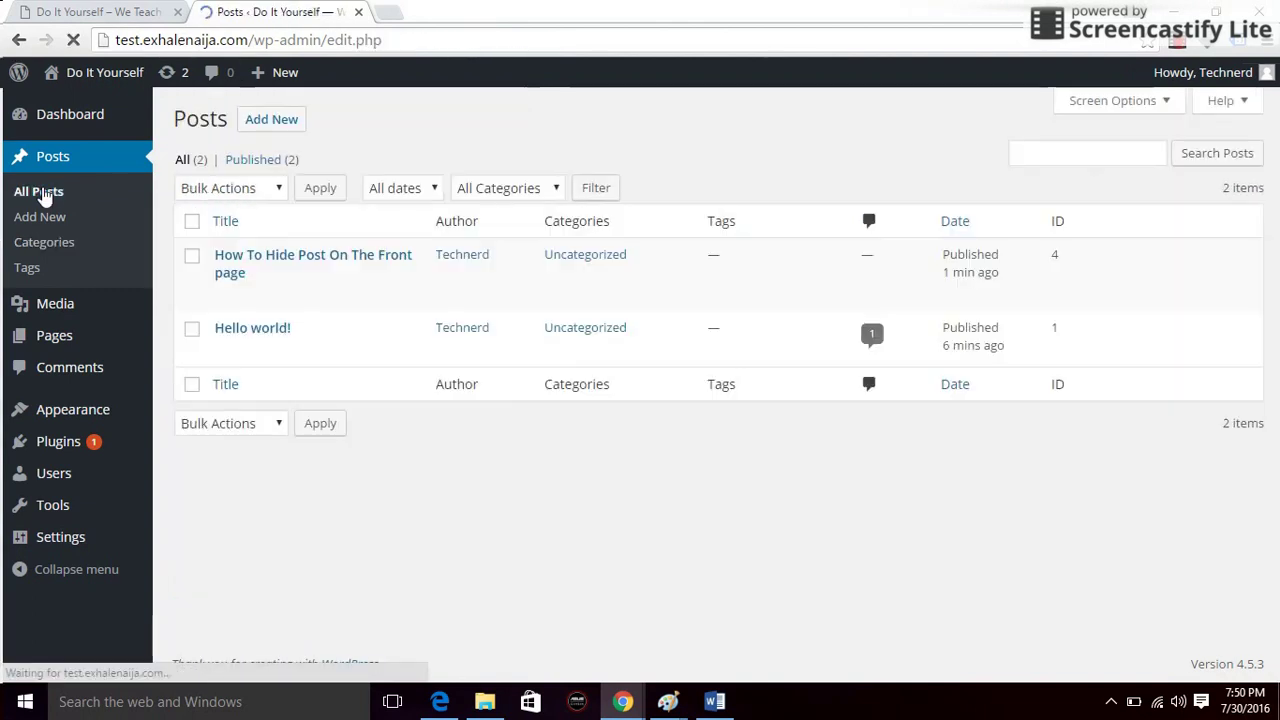
{"action": "left_click", "coordinate": [327, 268]}
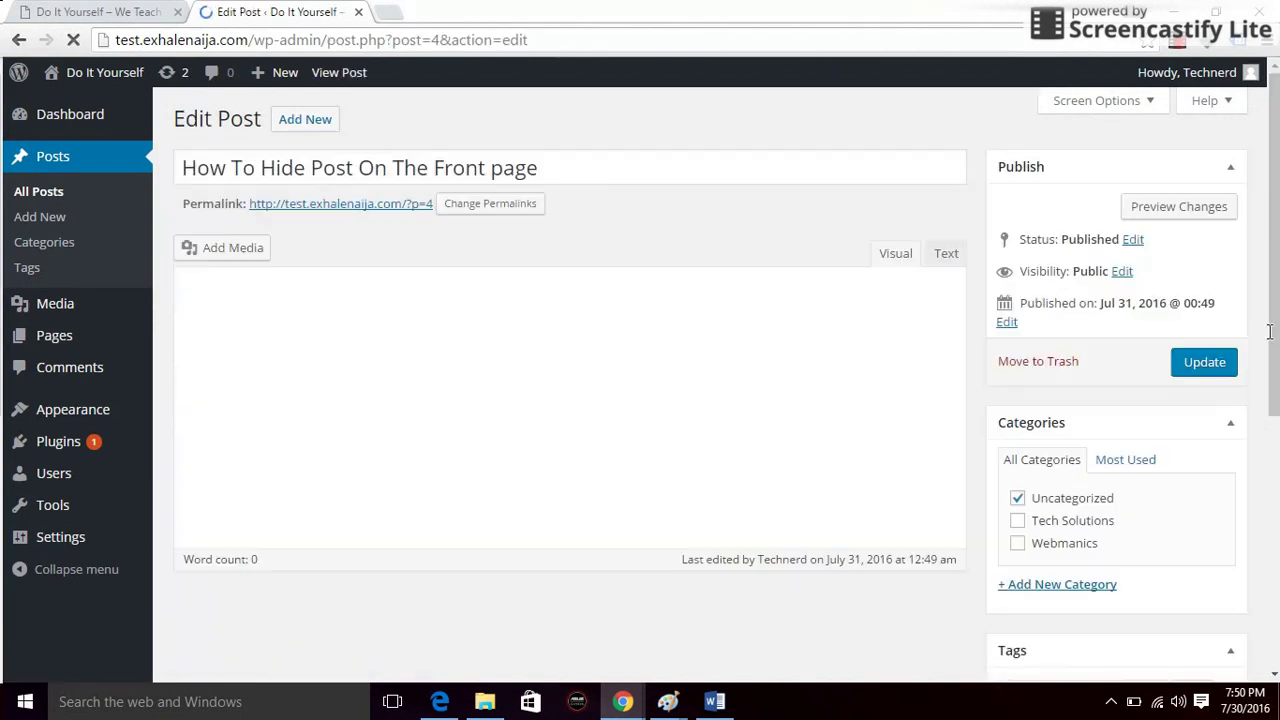
{"action": "left_click", "coordinate": [1017, 498]}
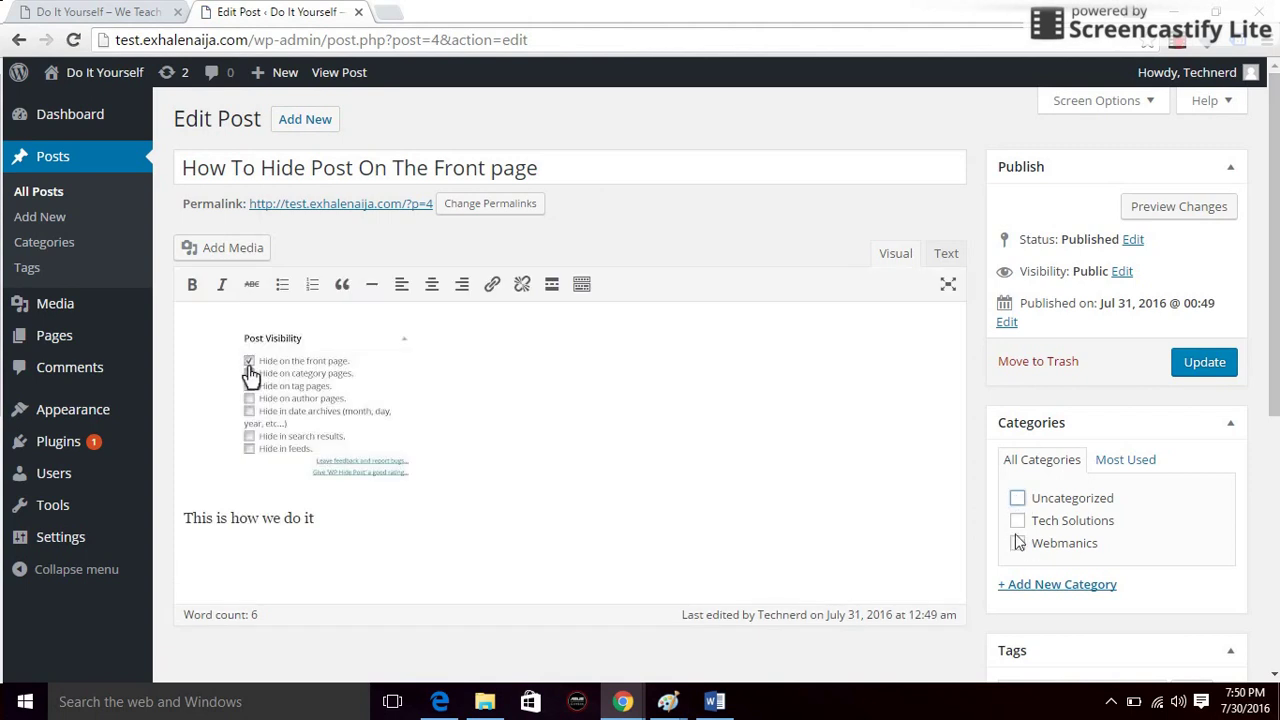
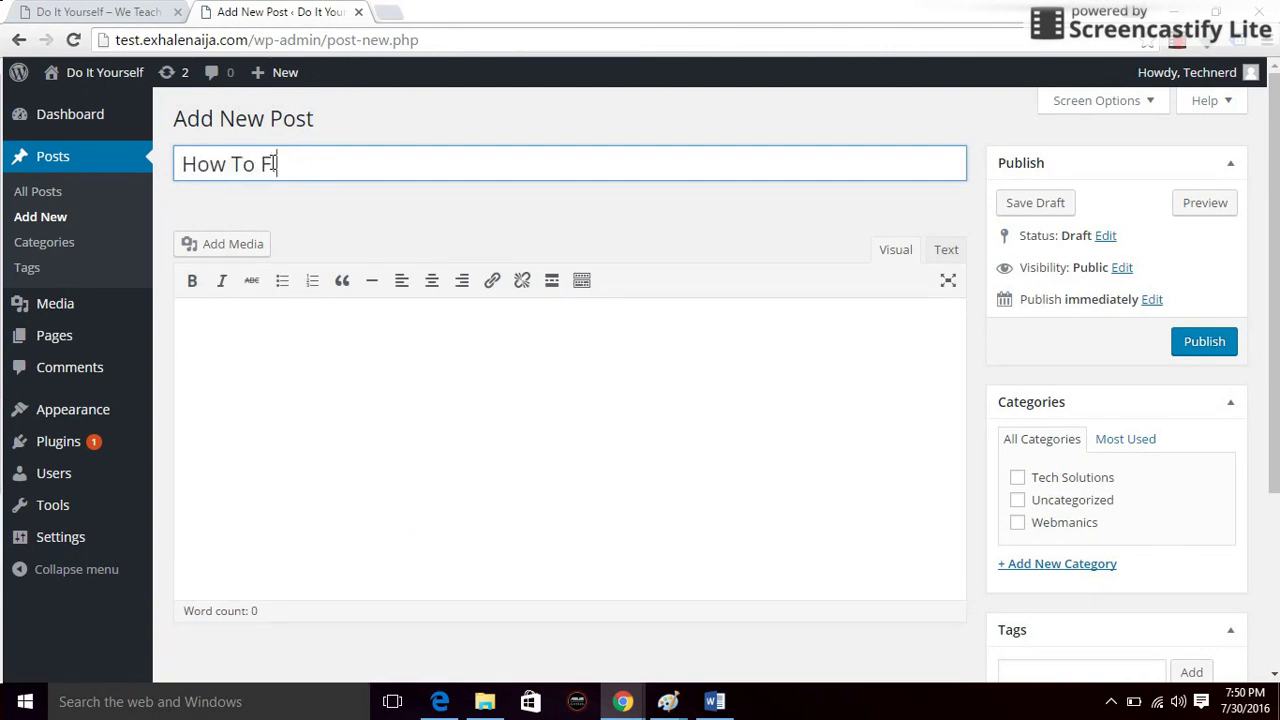
Title the new post "How To Fix Computer Wifi Problems" and insert the newly uploaded image computer-2.jpg into its body.
{"action": "type", "text": "o Fix Computer Wifi"}
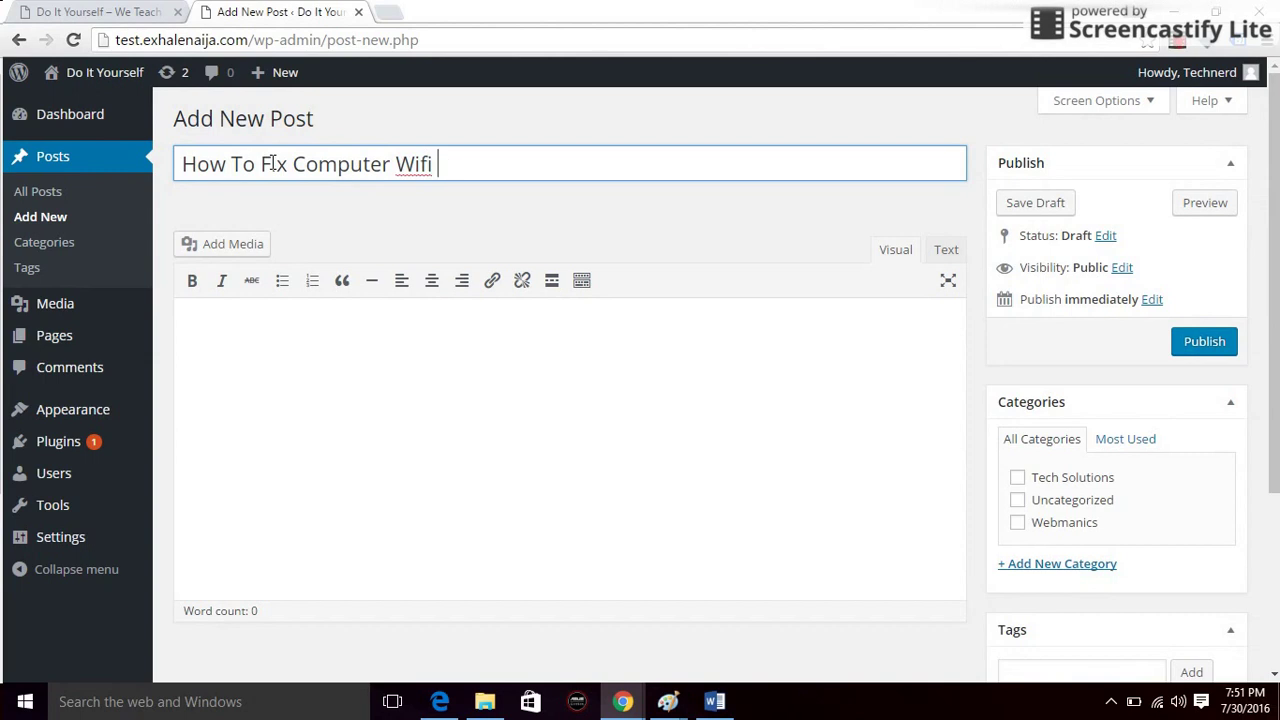
{"action": "type", "text": " Problems"}
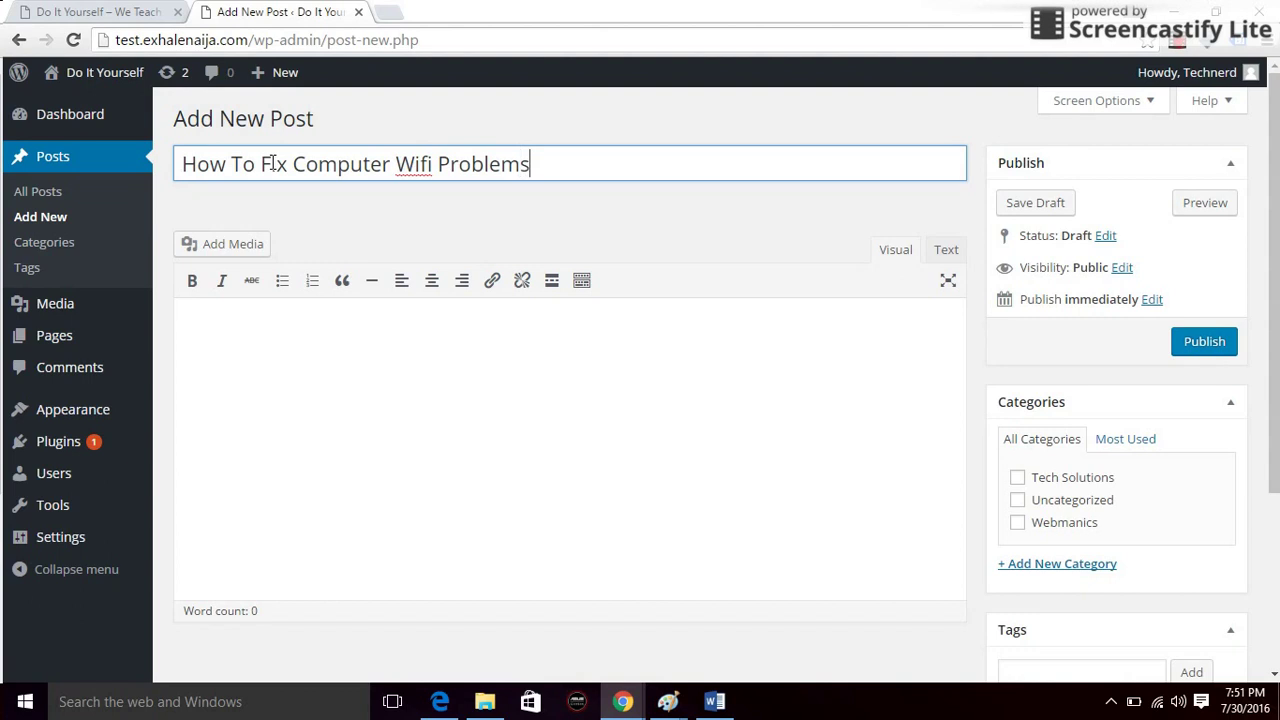
{"action": "left_click", "coordinate": [215, 244]}
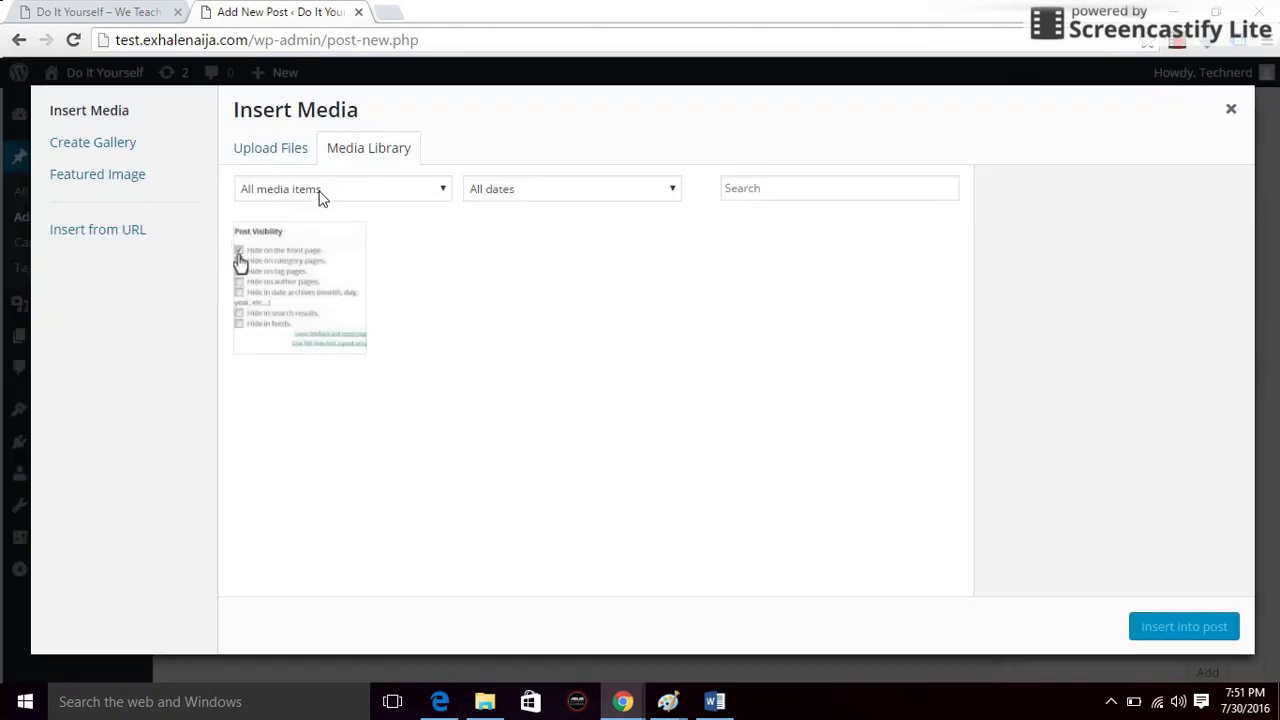
{"action": "left_click", "coordinate": [280, 149]}
{"action": "left_click", "coordinate": [750, 396]}
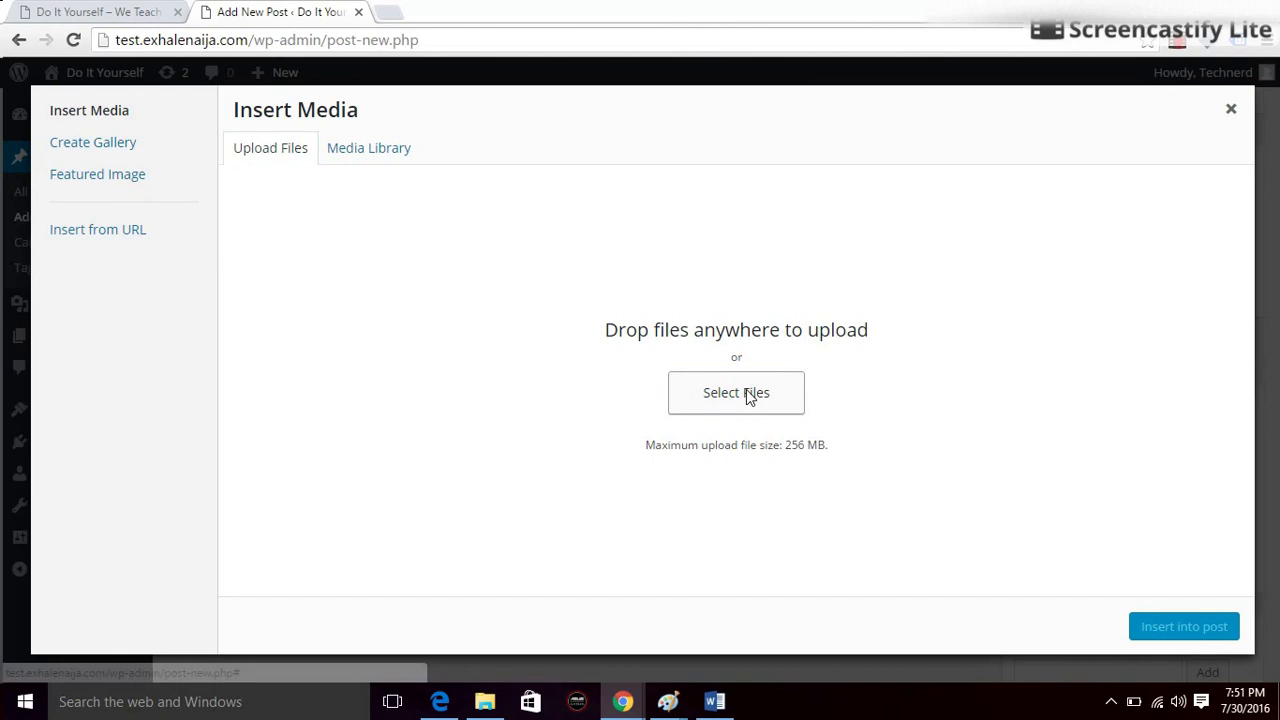
{"action": "left_click", "coordinate": [629, 196]}
{"action": "left_click", "coordinate": [658, 404]}
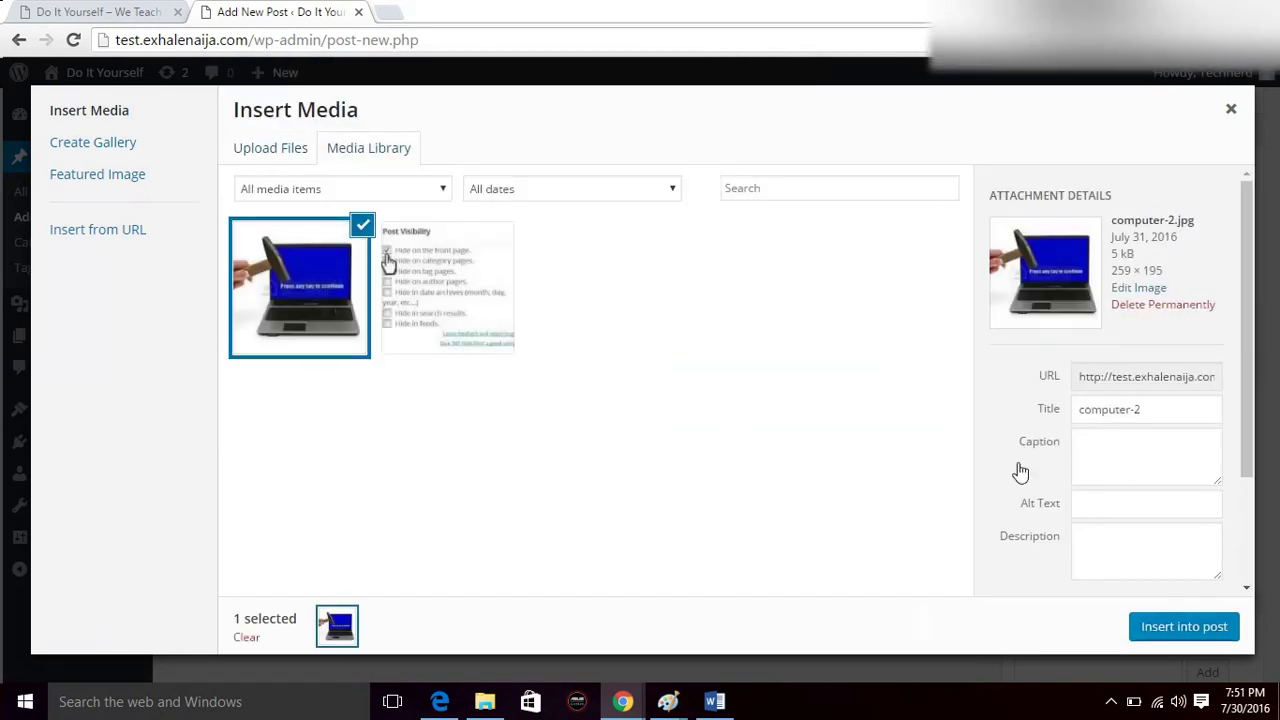
{"action": "left_click", "coordinate": [1151, 624]}
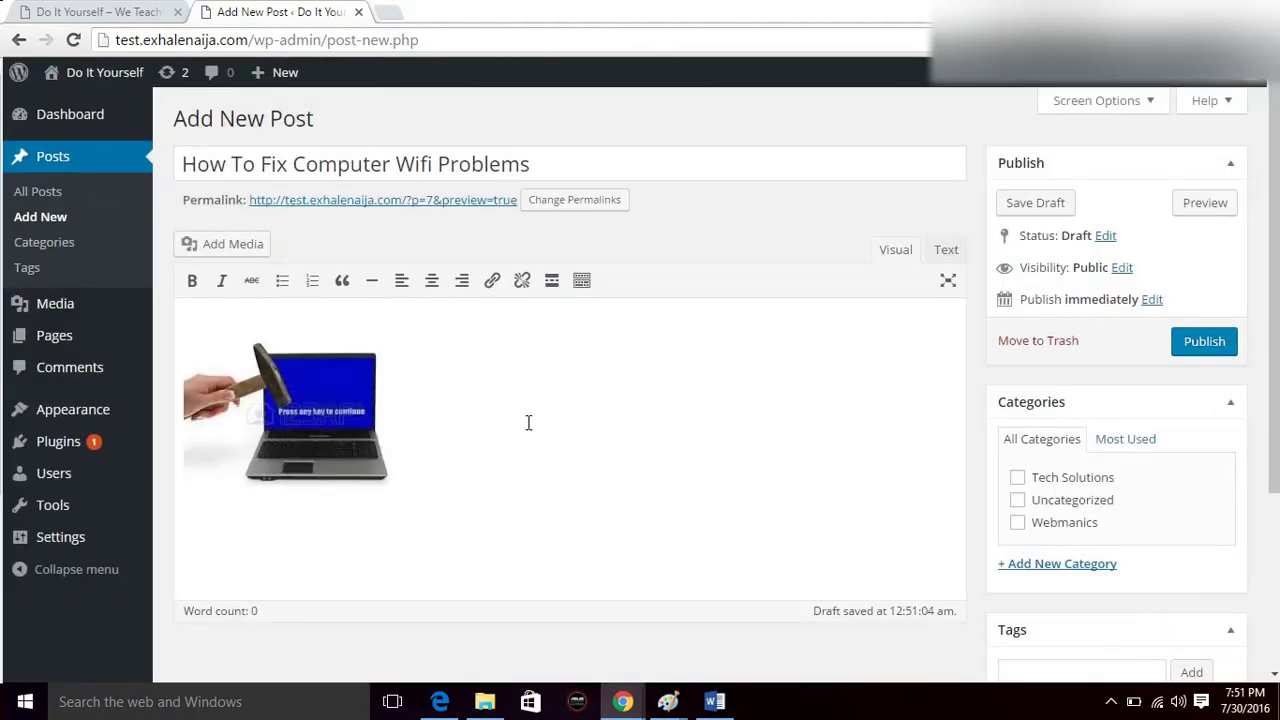
Add the line "This is how to fix the problem" below the image and assign the post to the Tech Solutions category.
{"action": "scroll", "coordinate": [1277, 137], "scroll_direction": "down", "scroll_amount": 2}
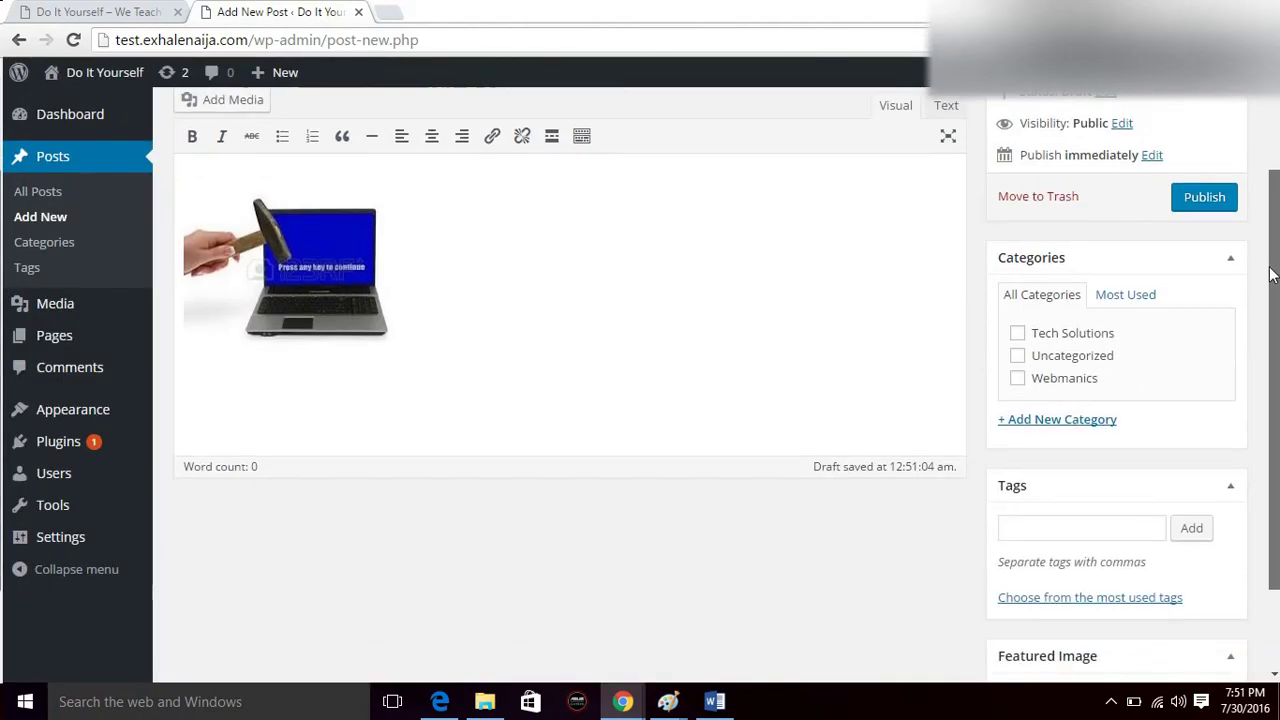
{"action": "scroll", "coordinate": [429, 214], "scroll_direction": "up", "scroll_amount": 2}
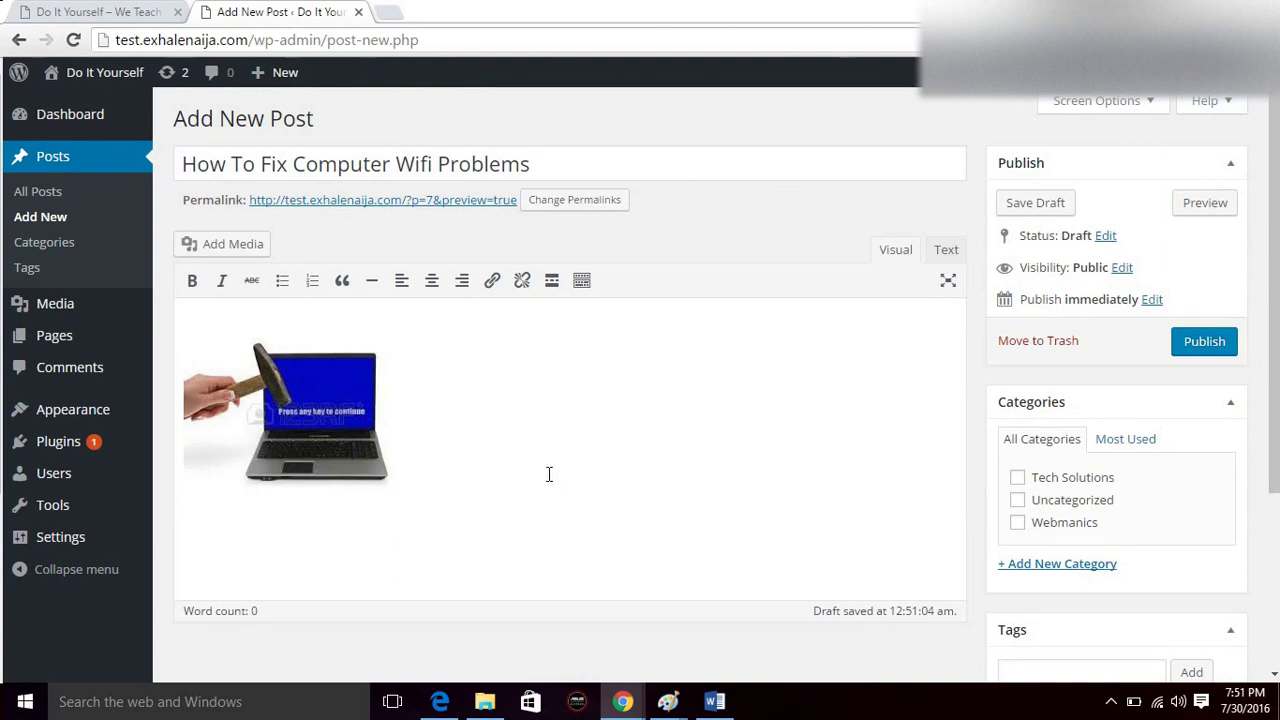
{"action": "key", "text": "Return"}
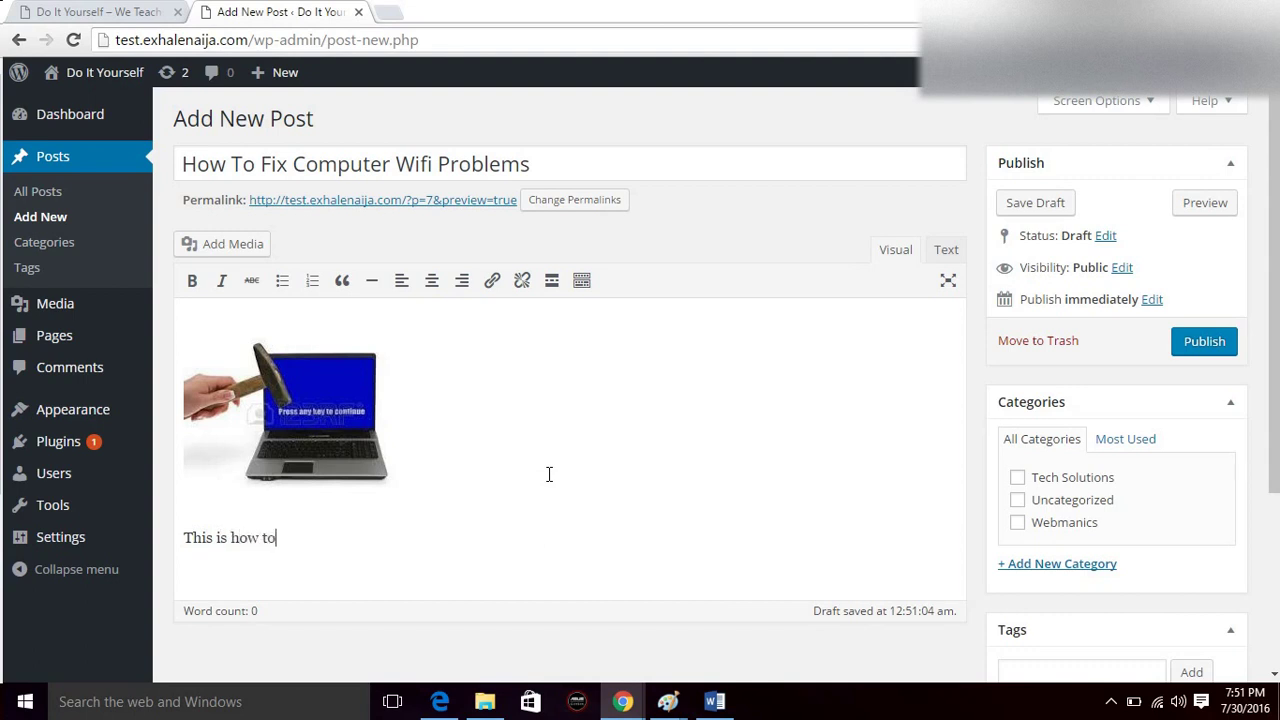
{"action": "key", "text": "BackSpace"}
{"action": "key", "text": "BackSpace"}
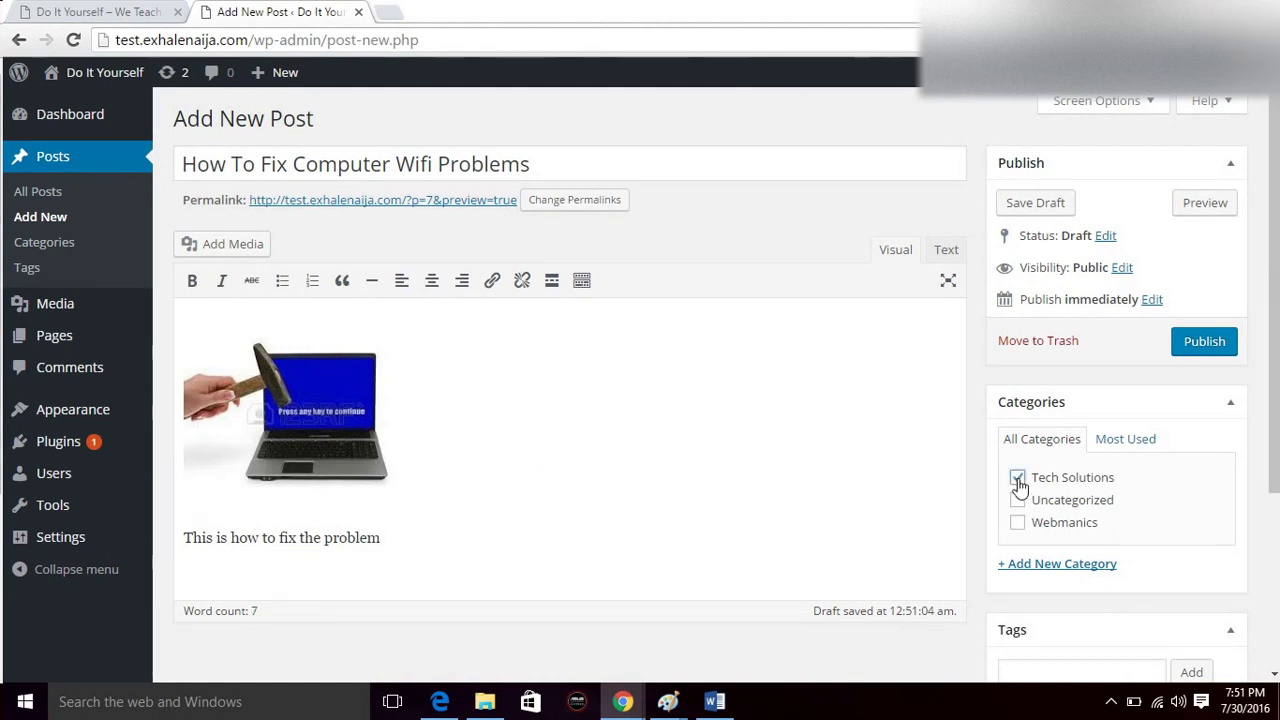
Set computer-2.jpg as the post's featured image and publish the post.
{"action": "scroll", "coordinate": [1266, 418], "scroll_direction": "down", "scroll_amount": 3}
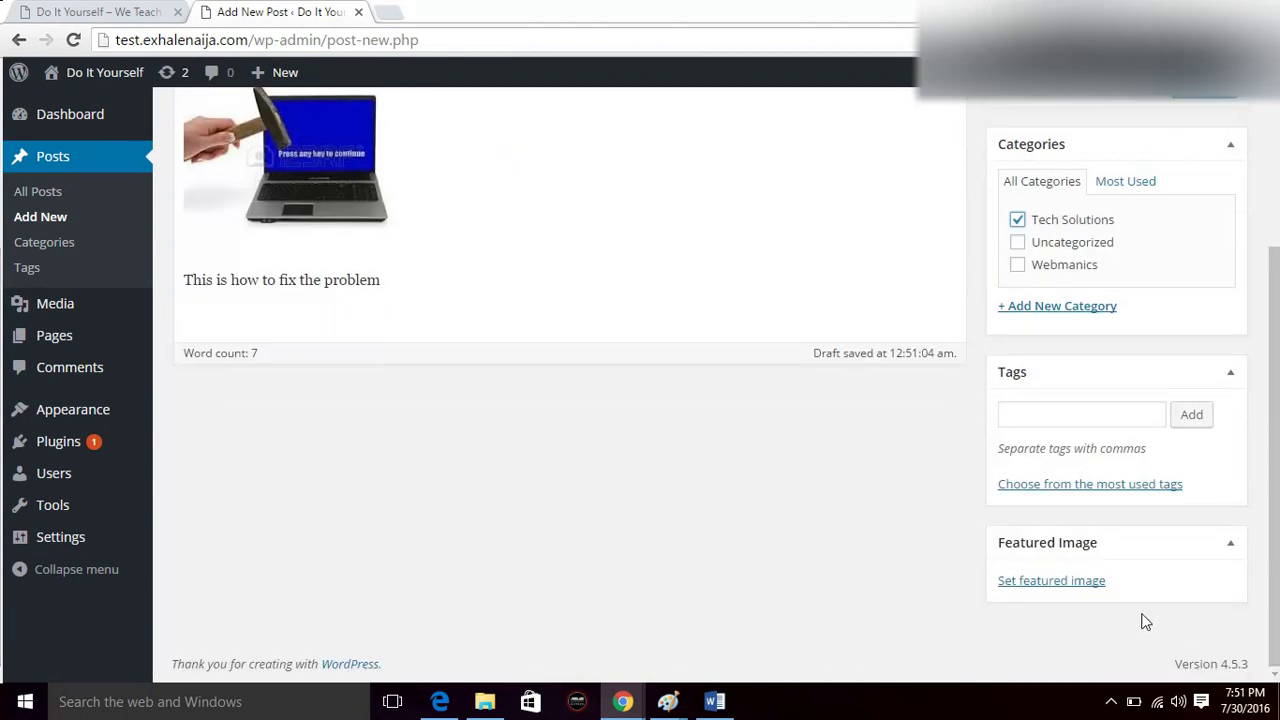
{"action": "left_click", "coordinate": [1080, 582]}
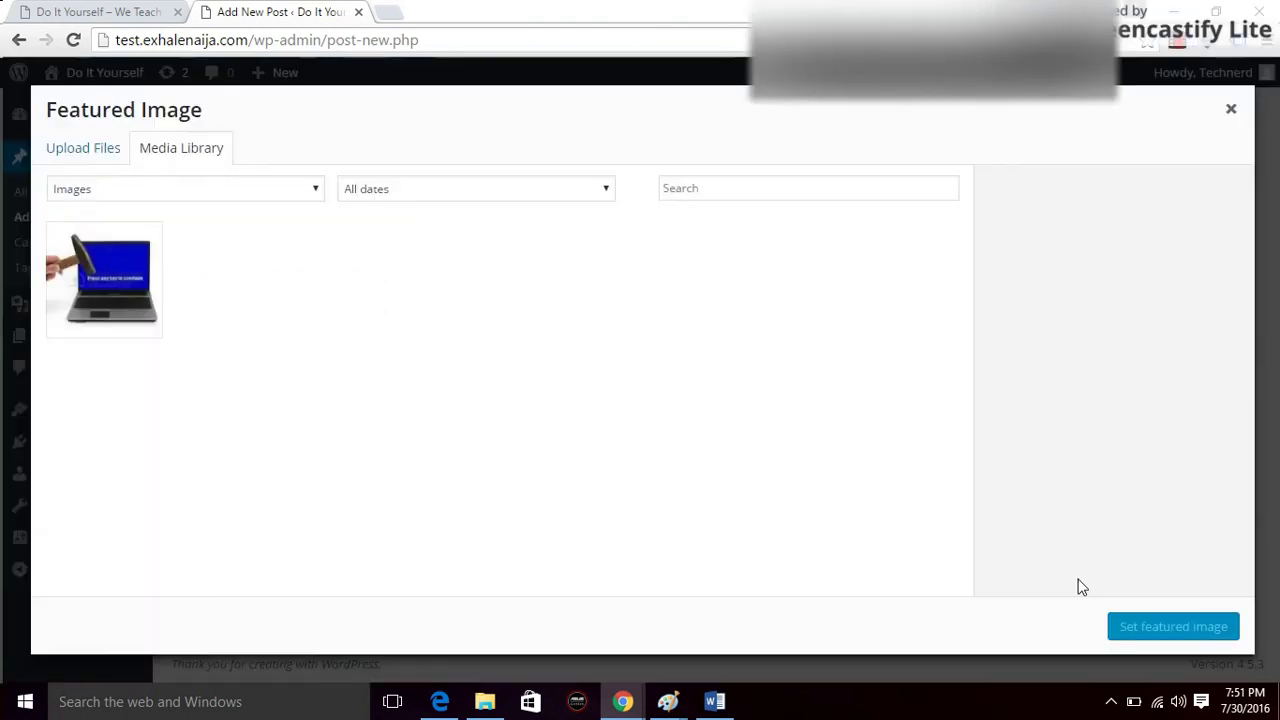
{"action": "left_click", "coordinate": [160, 268]}
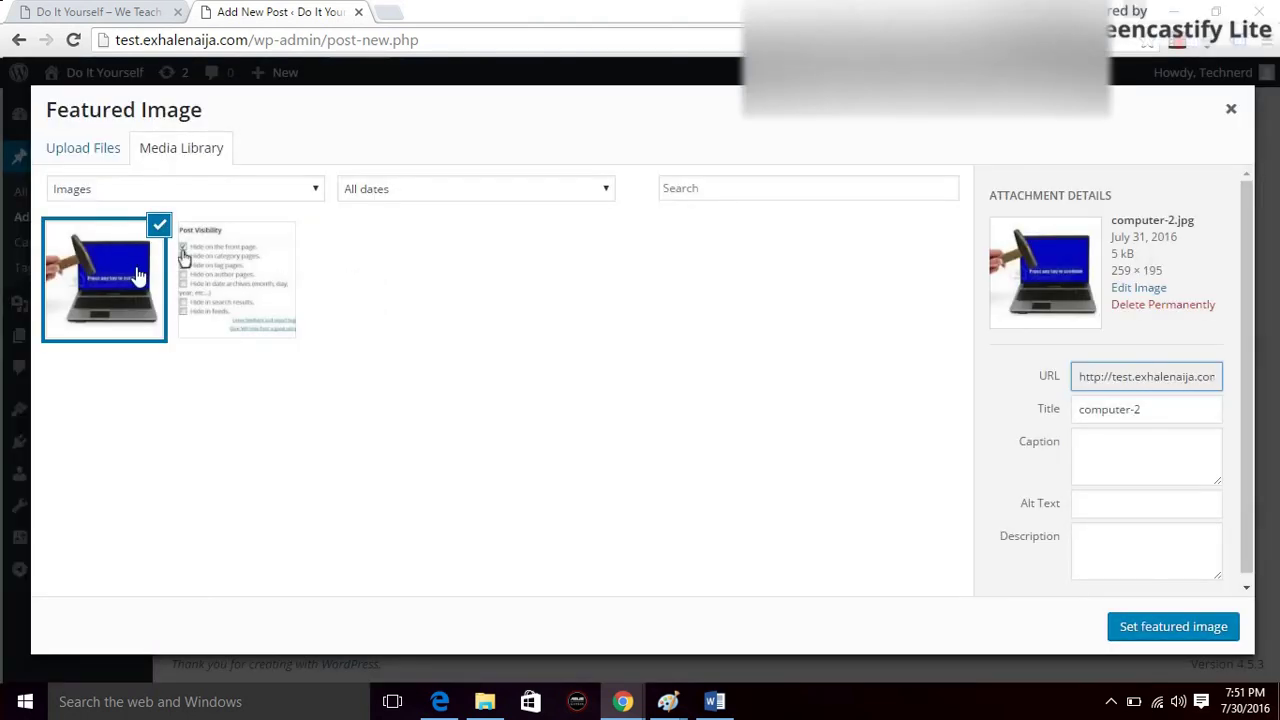
{"action": "left_click", "coordinate": [1173, 627]}
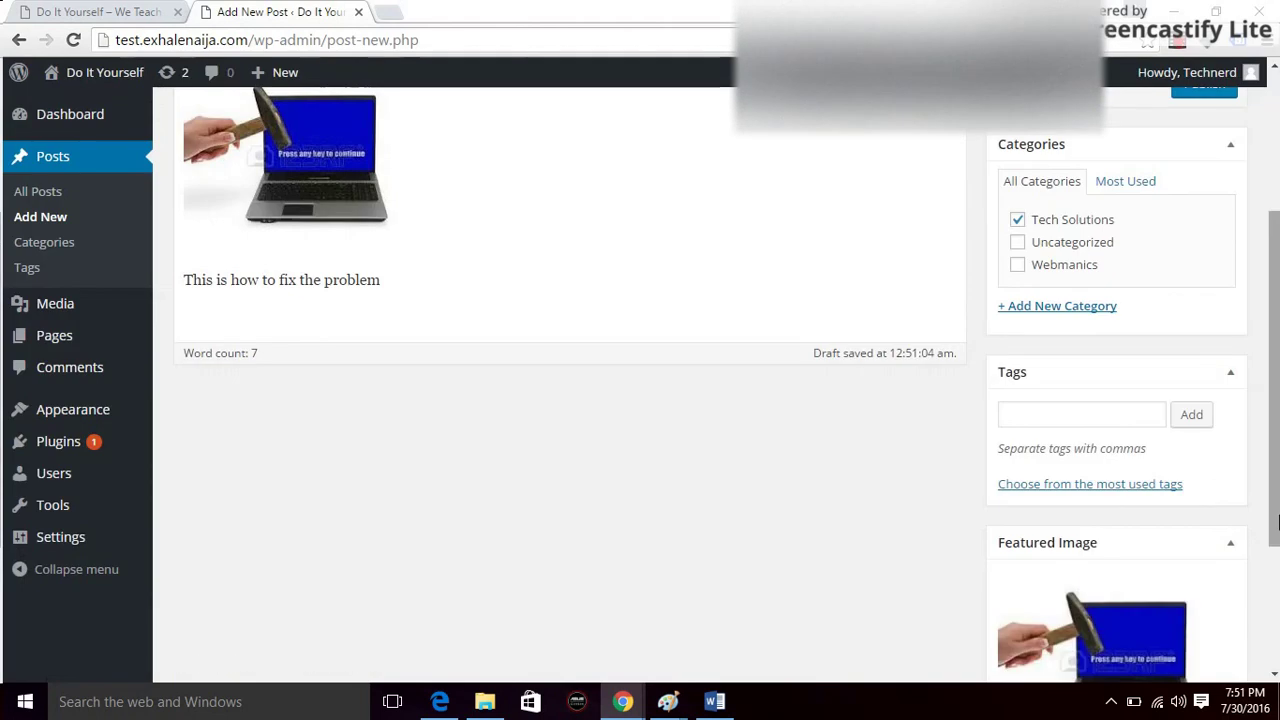
{"action": "scroll", "coordinate": [1276, 405], "scroll_direction": "up", "scroll_amount": 1}
{"action": "scroll", "coordinate": [1276, 405], "scroll_direction": "up", "scroll_amount": 2}
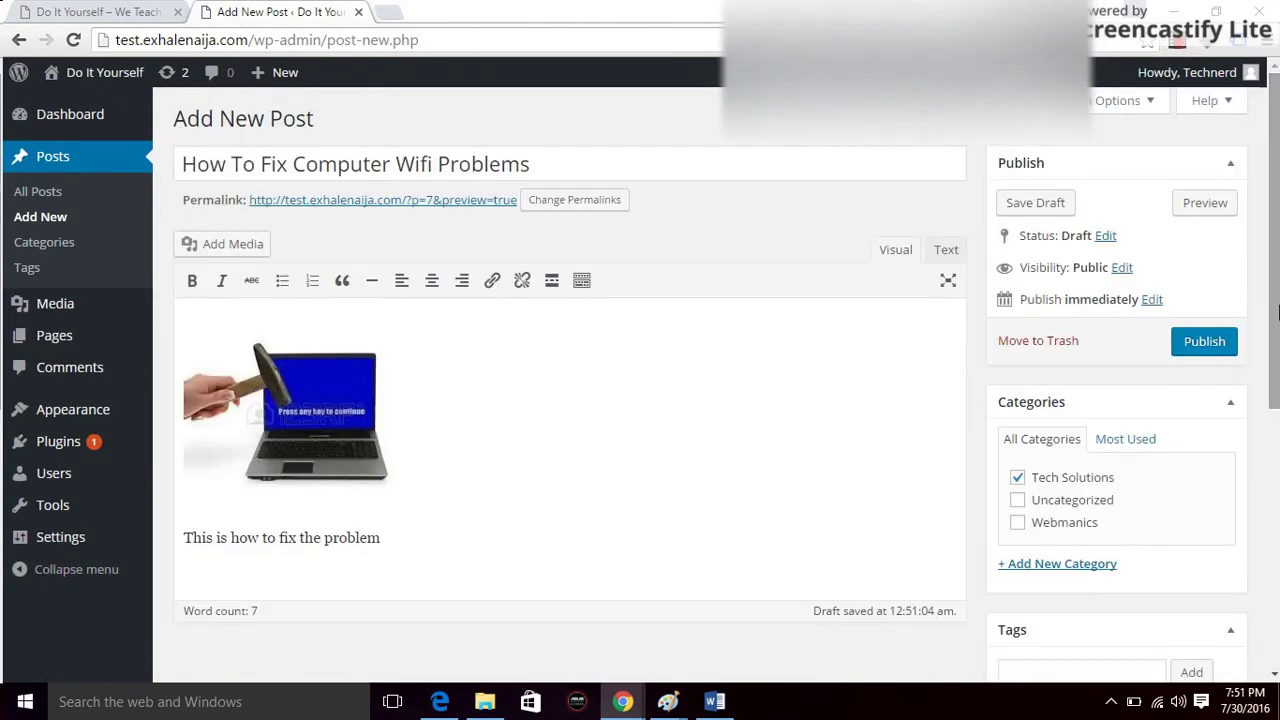
{"action": "left_click", "coordinate": [1198, 344]}
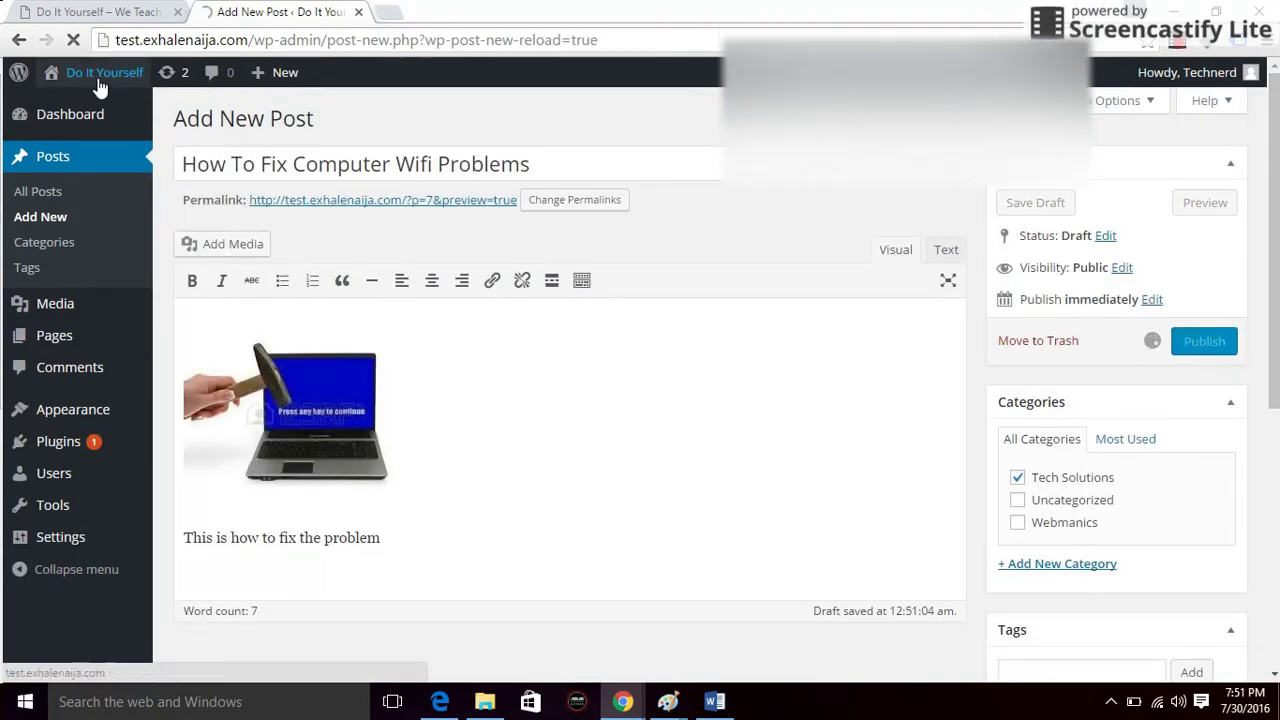
Visit the live site and view the post "How To Fix Computer Wifi Problems".
{"action": "mouse_move", "coordinate": [97, 80]}
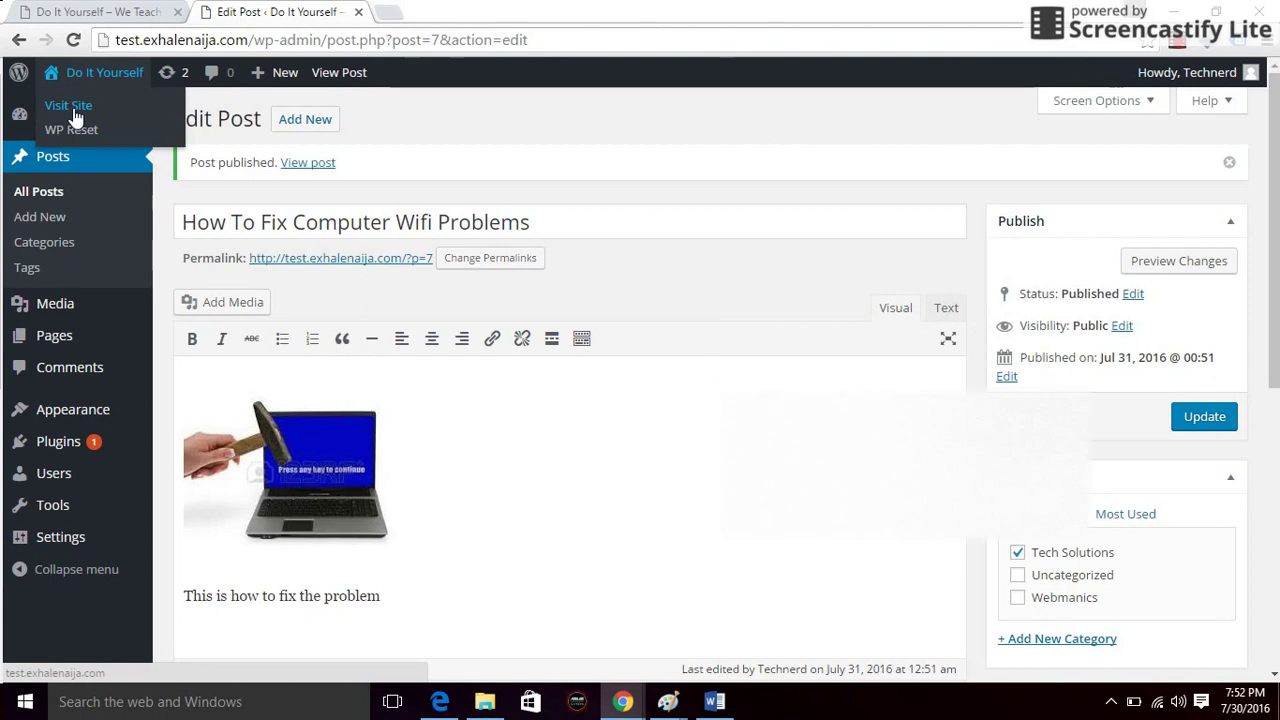
{"action": "left_click", "coordinate": [73, 108]}
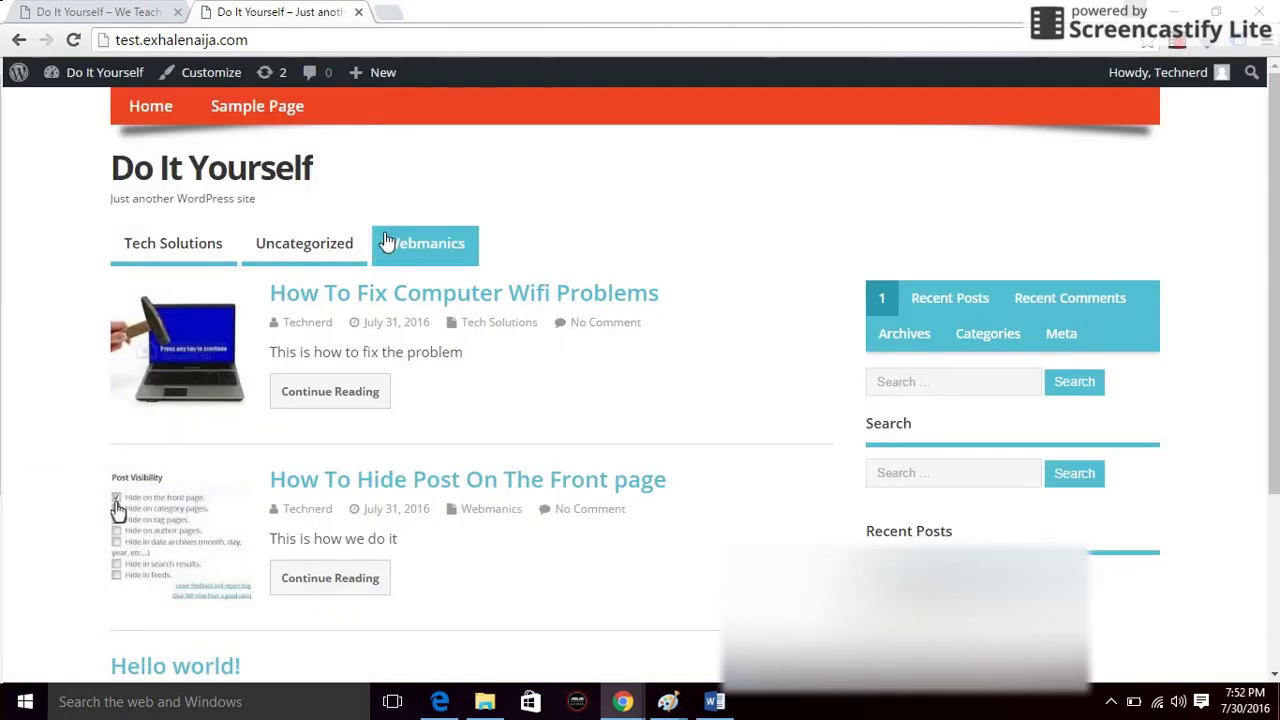
{"action": "left_click", "coordinate": [393, 300]}
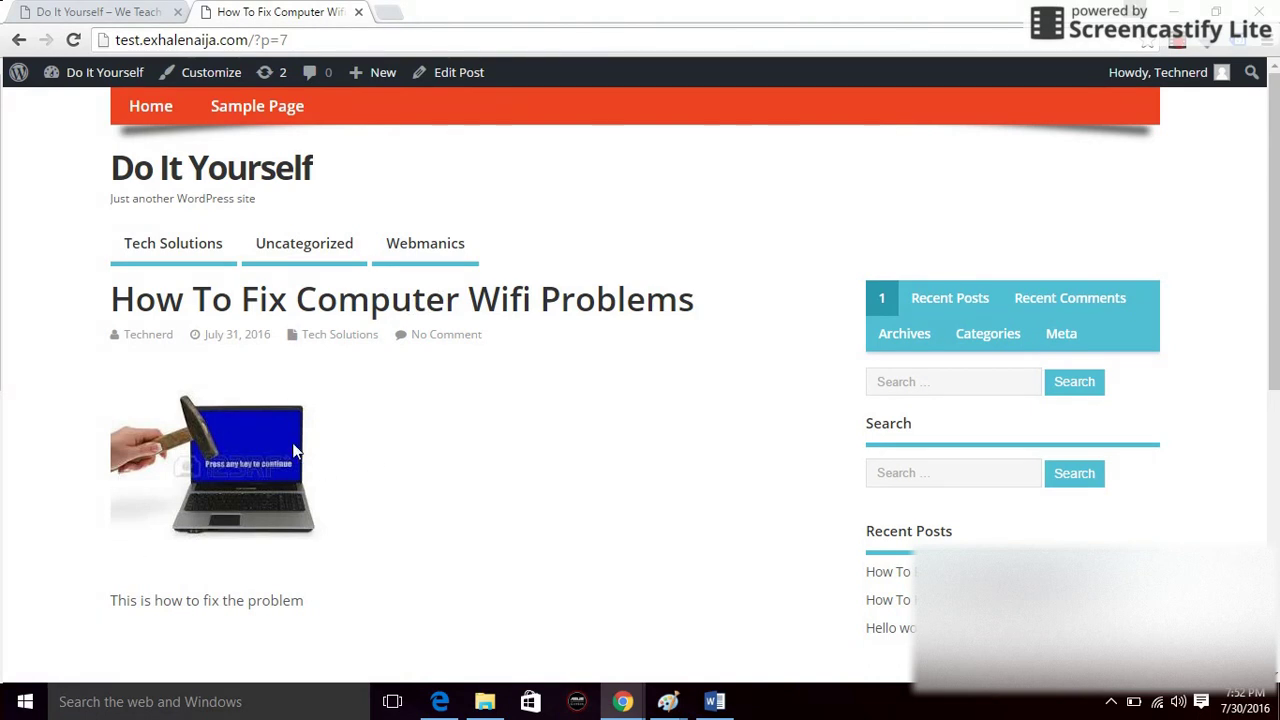
Return to the site's admin area and create a new navigation menu named "Menu 1".
{"action": "mouse_move", "coordinate": [89, 82]}
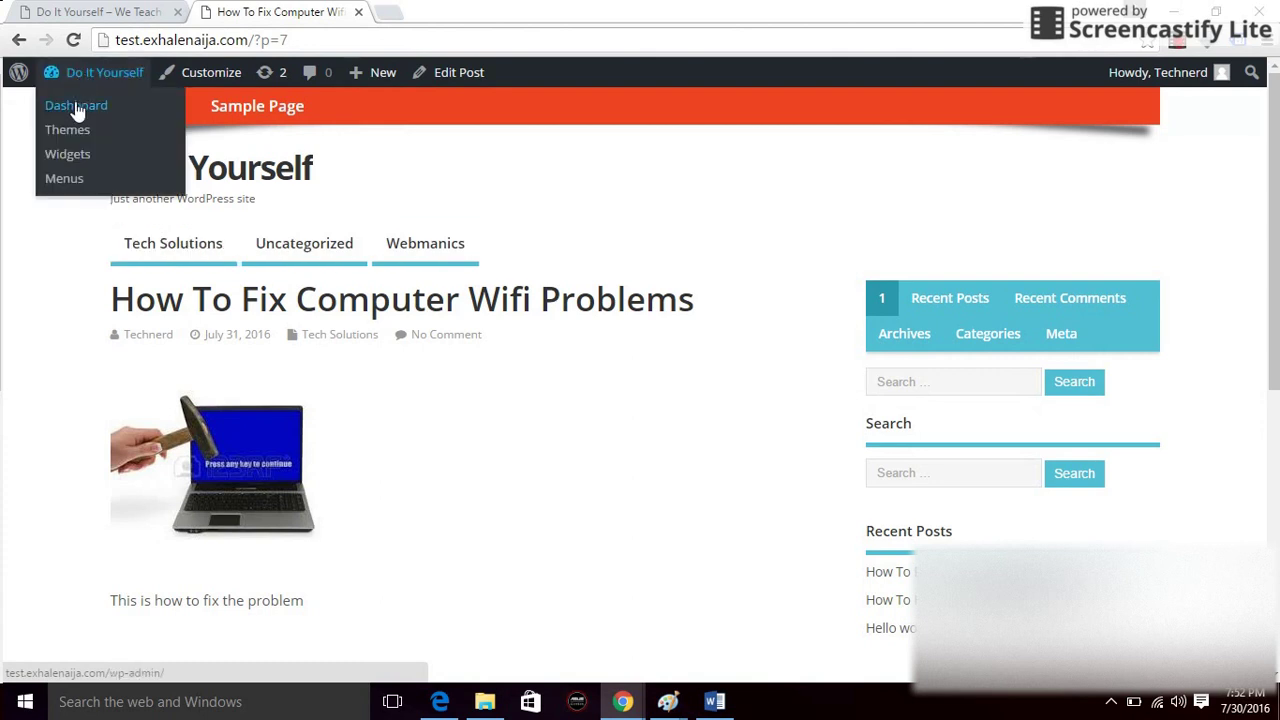
{"action": "left_click", "coordinate": [76, 105]}
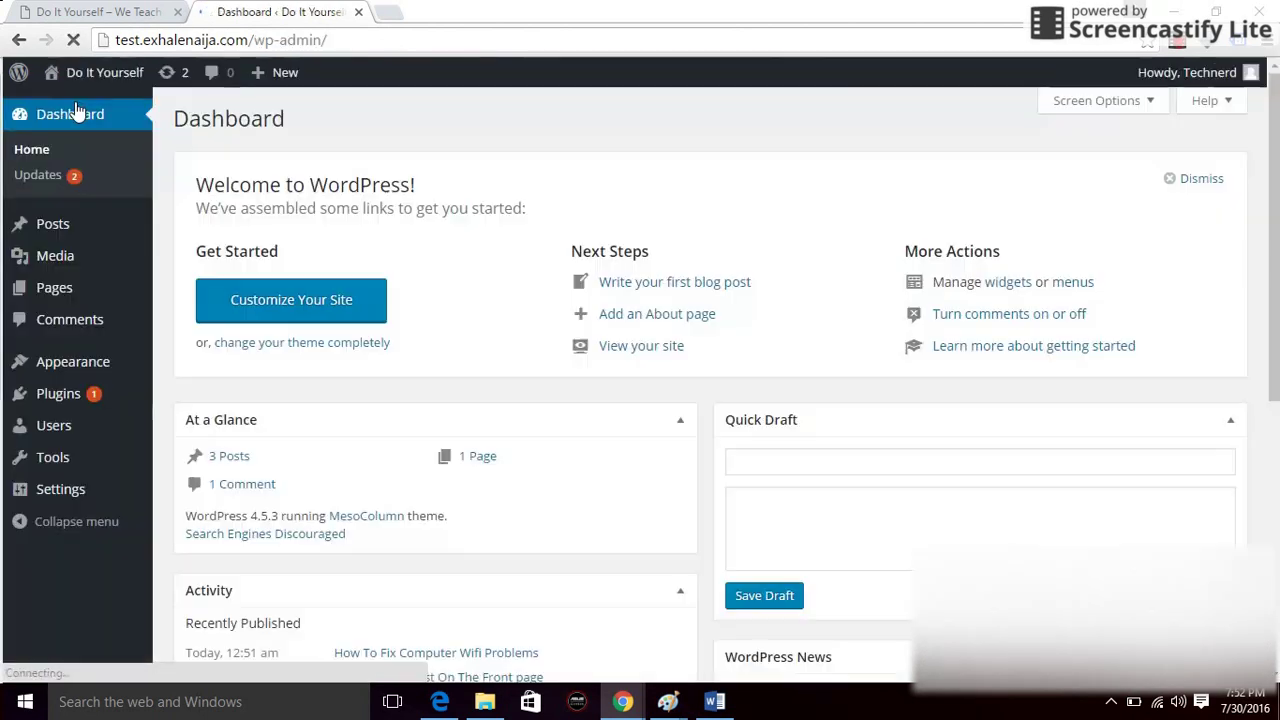
{"action": "mouse_move", "coordinate": [89, 363]}
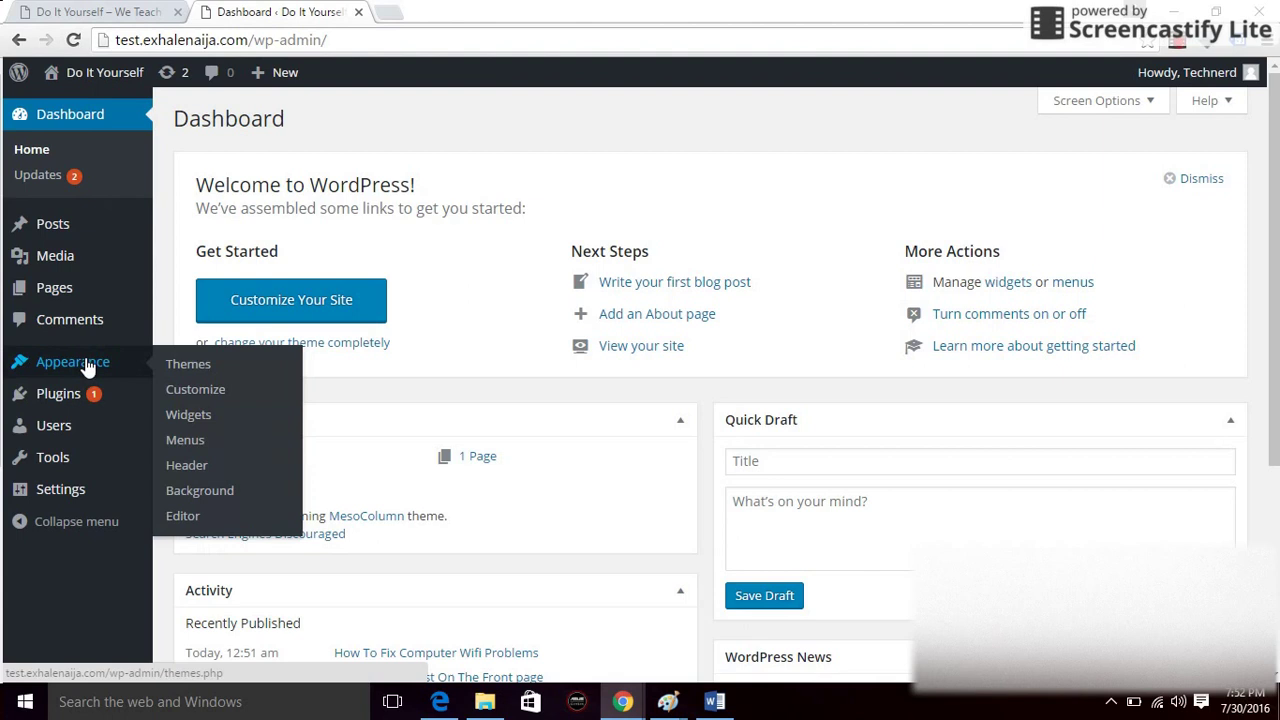
{"action": "mouse_move", "coordinate": [22, 234]}
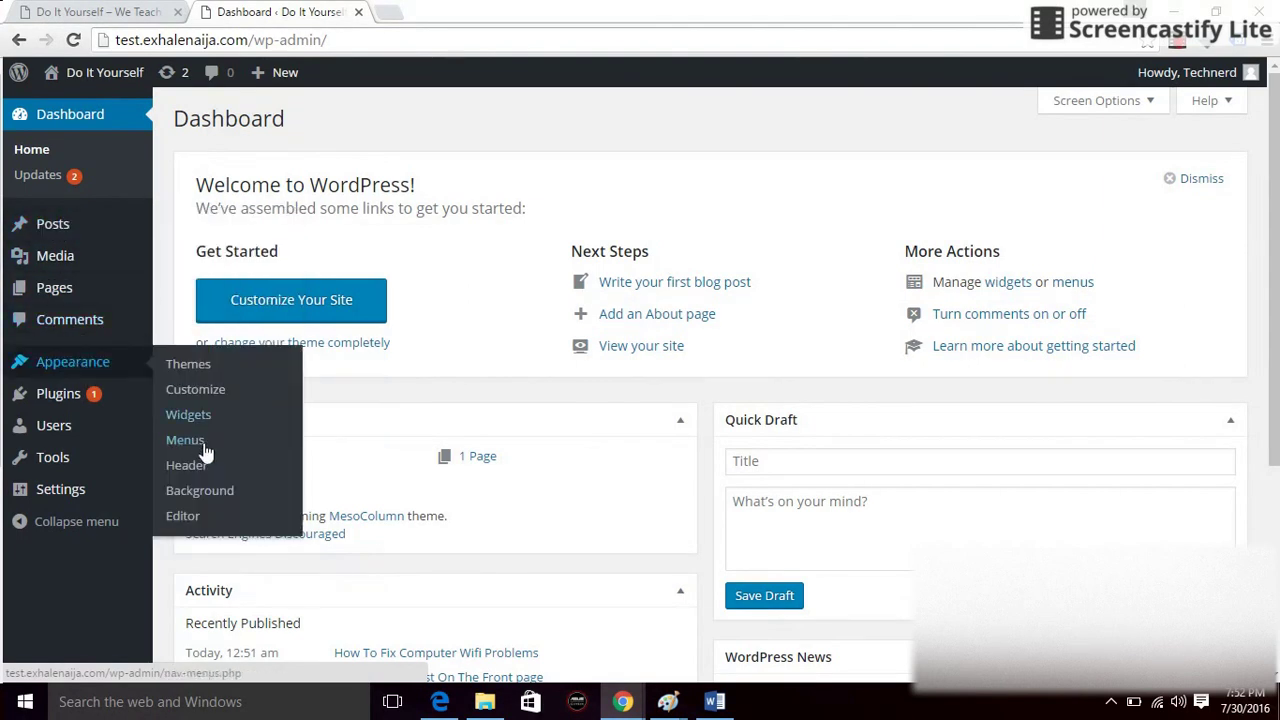
{"action": "left_click", "coordinate": [196, 440]}
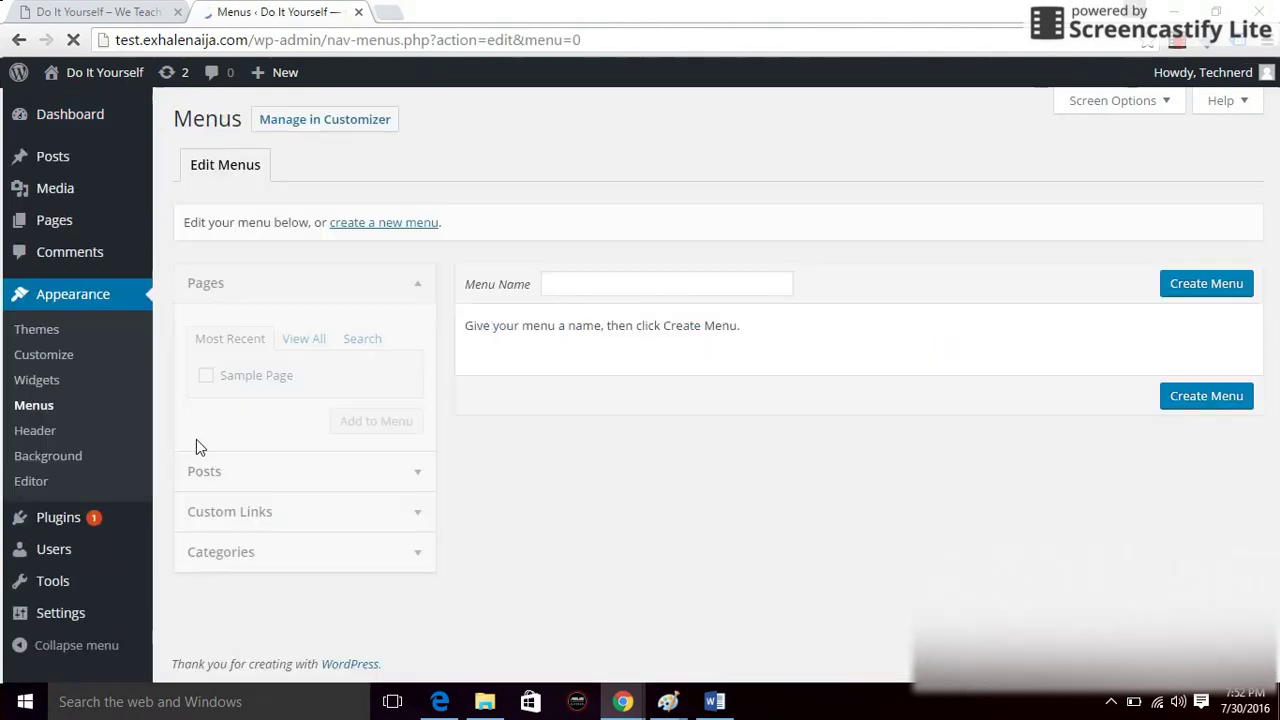
{"action": "left_click", "coordinate": [733, 287]}
{"action": "type", "text": "Me"}
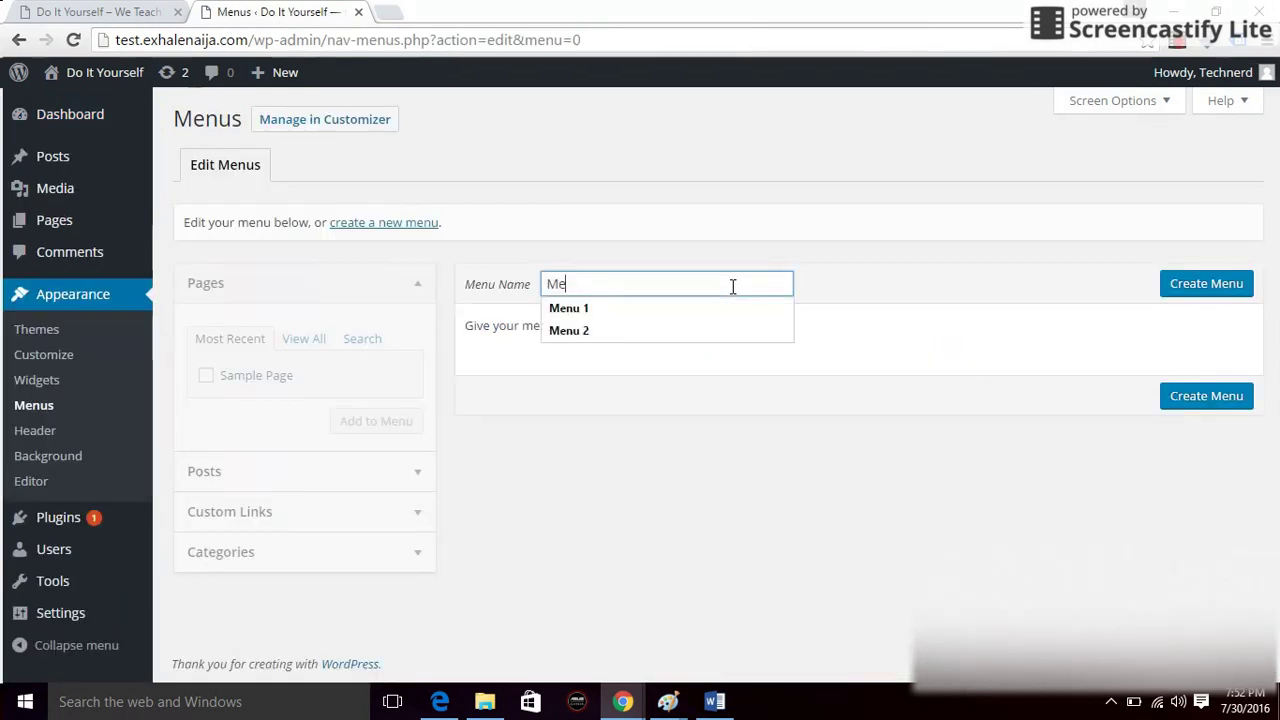
{"action": "type", "text": "nu"}
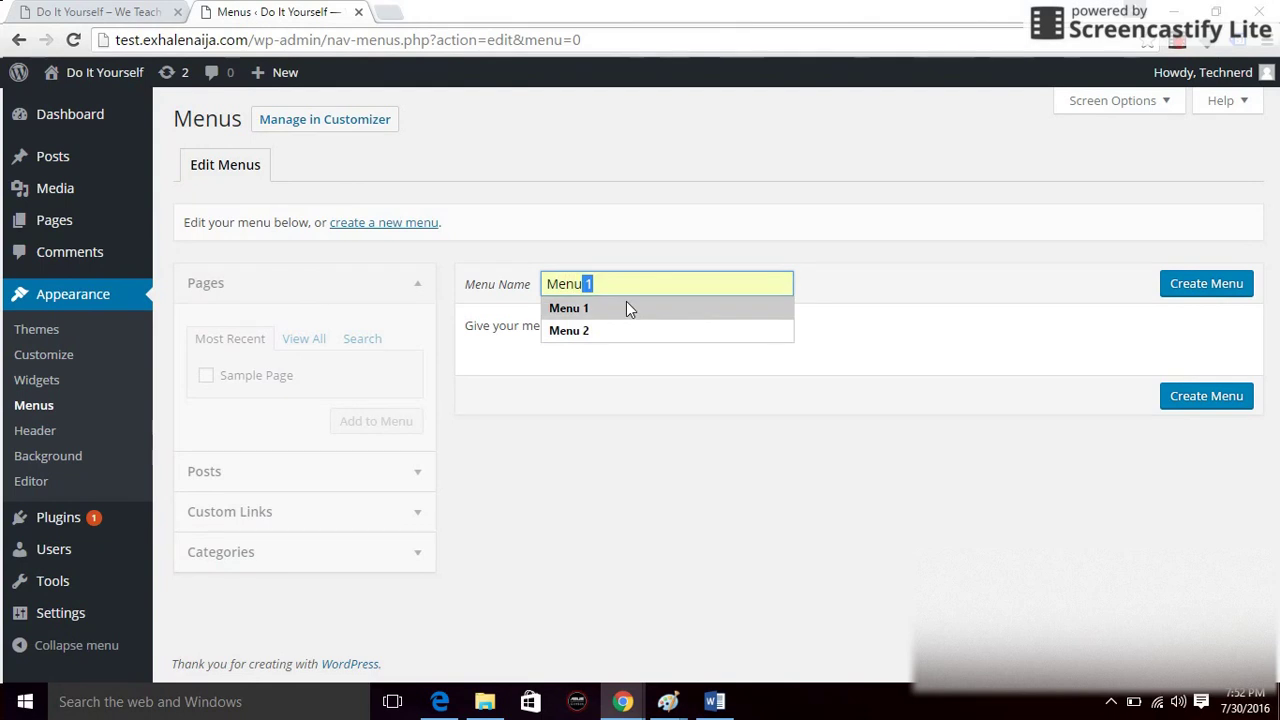
{"action": "left_click", "coordinate": [628, 308]}
{"action": "left_click", "coordinate": [1207, 286]}
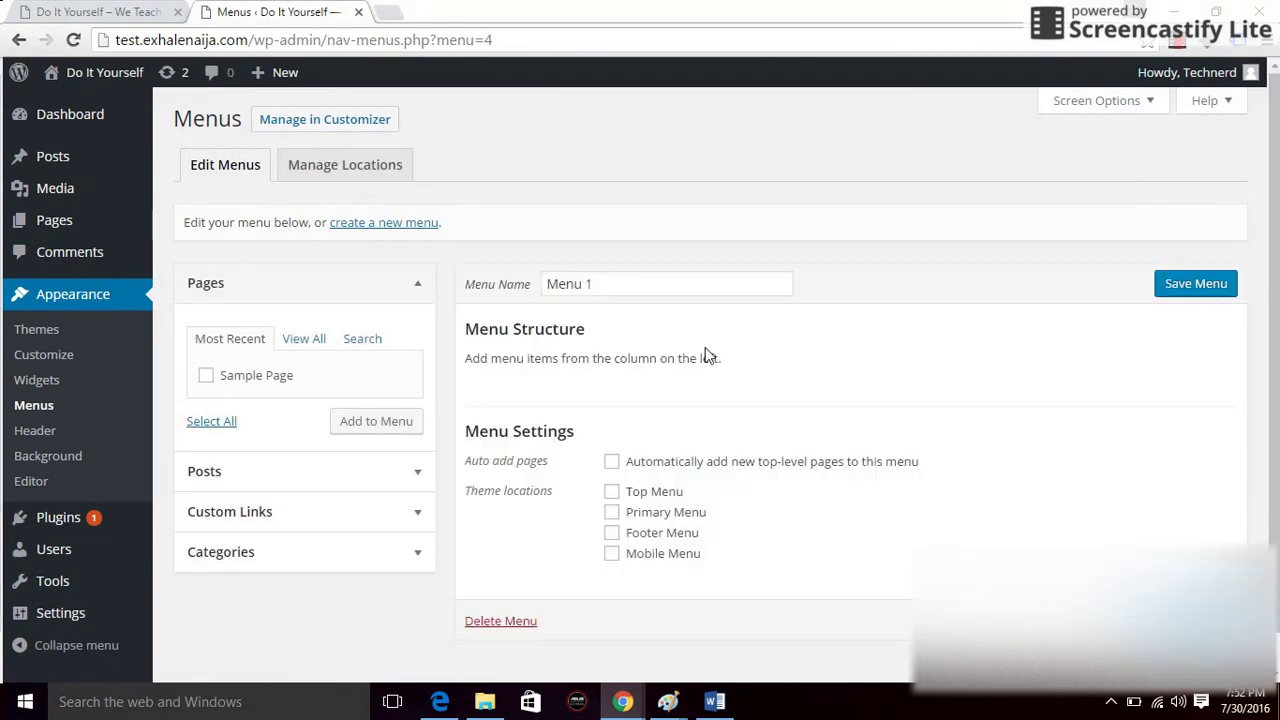
Add the Webmanics and Tech Solutions categories to Menu 1, assign it to the Top Menu location and save it.
{"action": "left_click", "coordinate": [297, 554]}
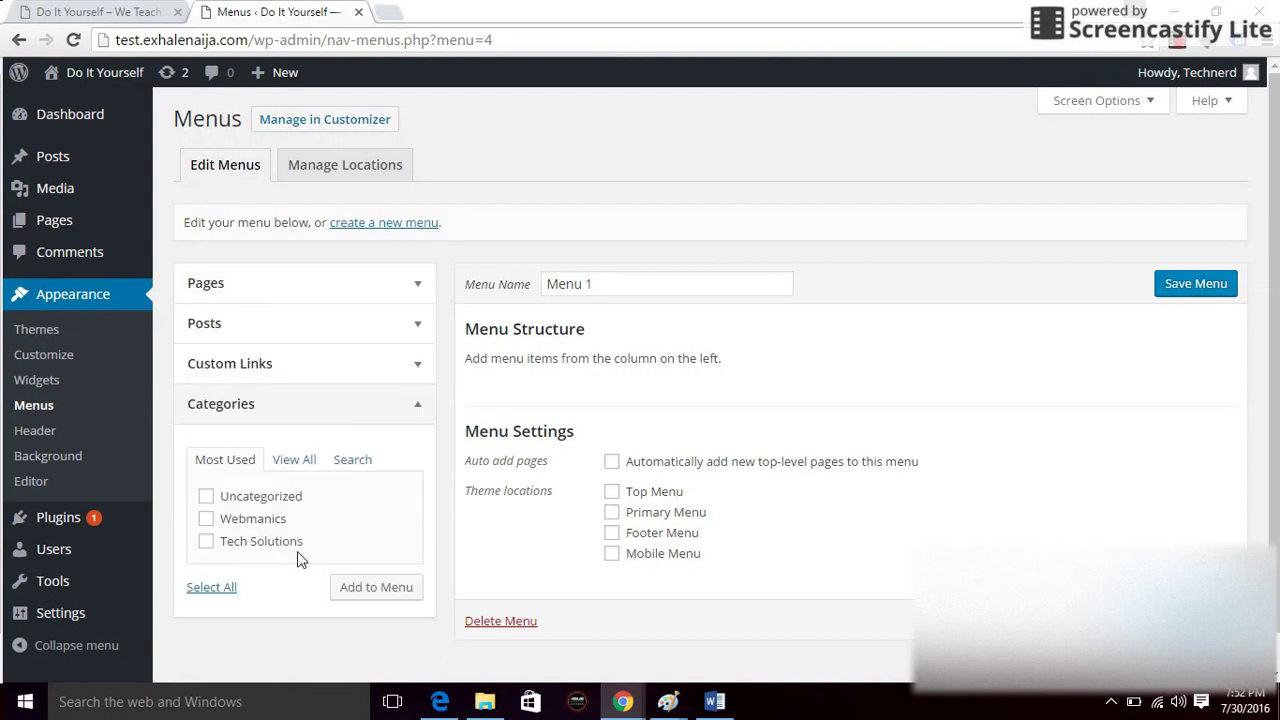
{"action": "left_click", "coordinate": [205, 518]}
{"action": "left_click", "coordinate": [377, 591]}
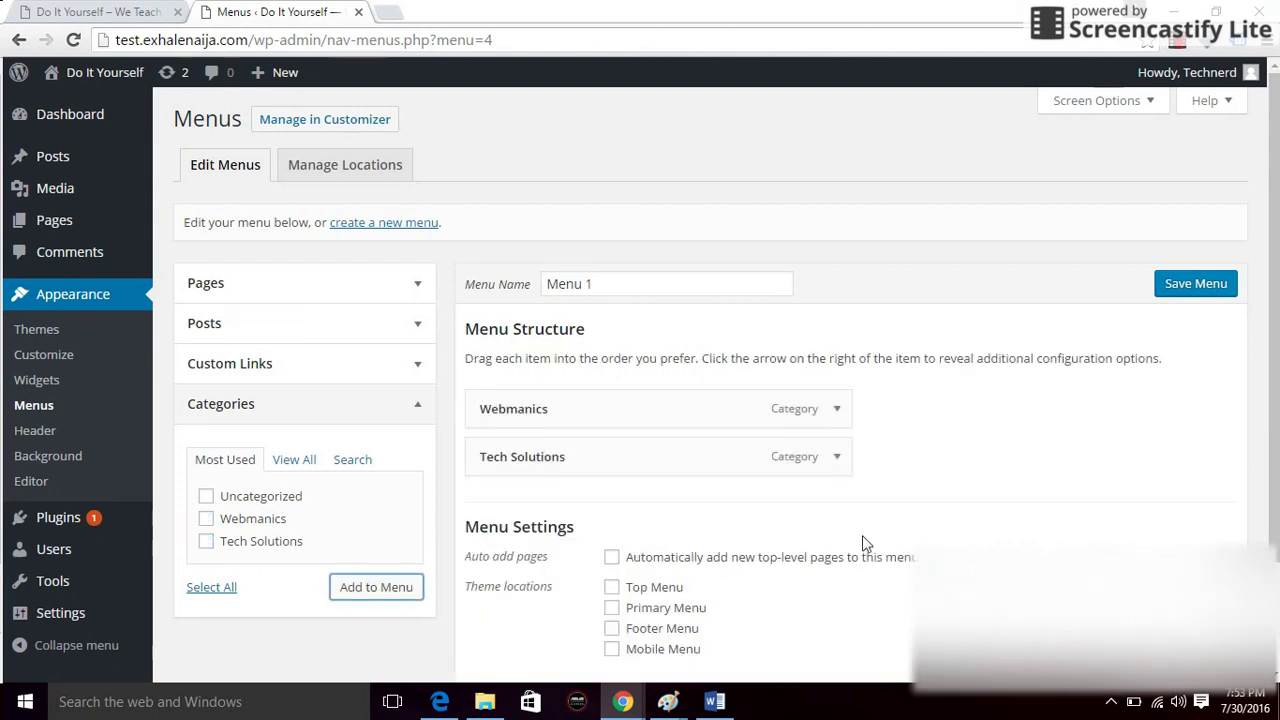
{"action": "left_click", "coordinate": [612, 588]}
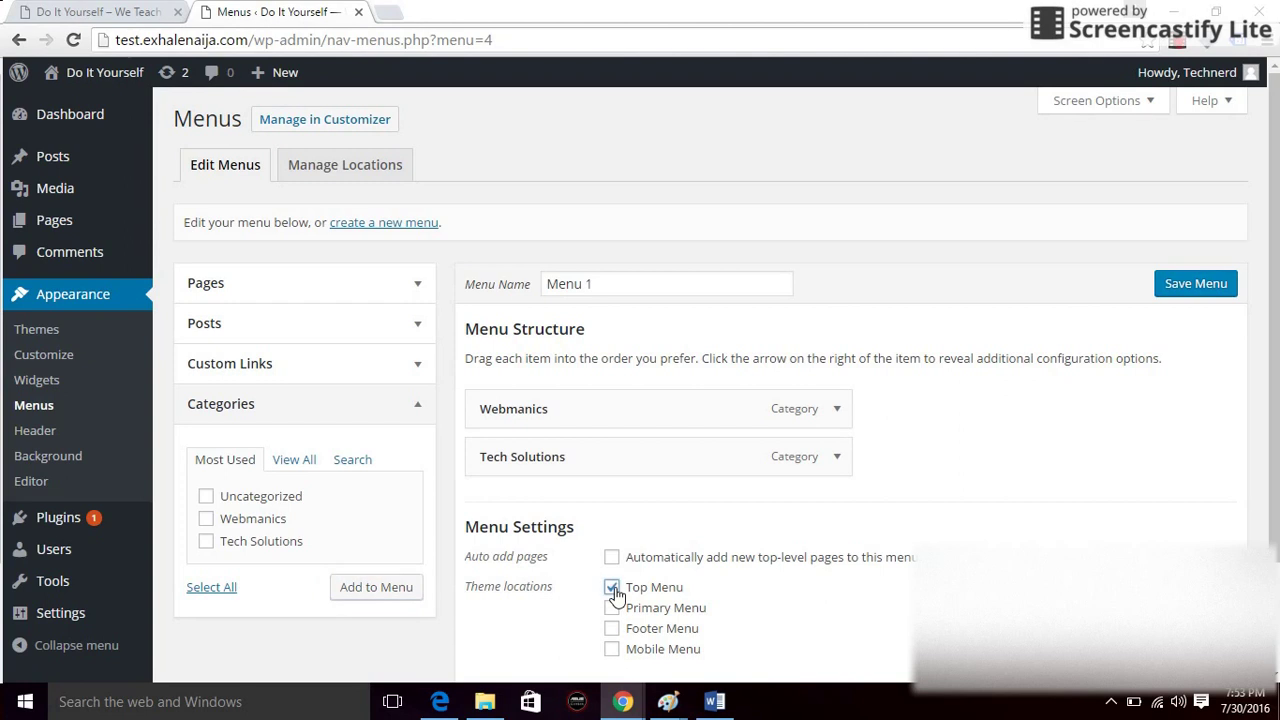
{"action": "left_click", "coordinate": [1195, 284]}
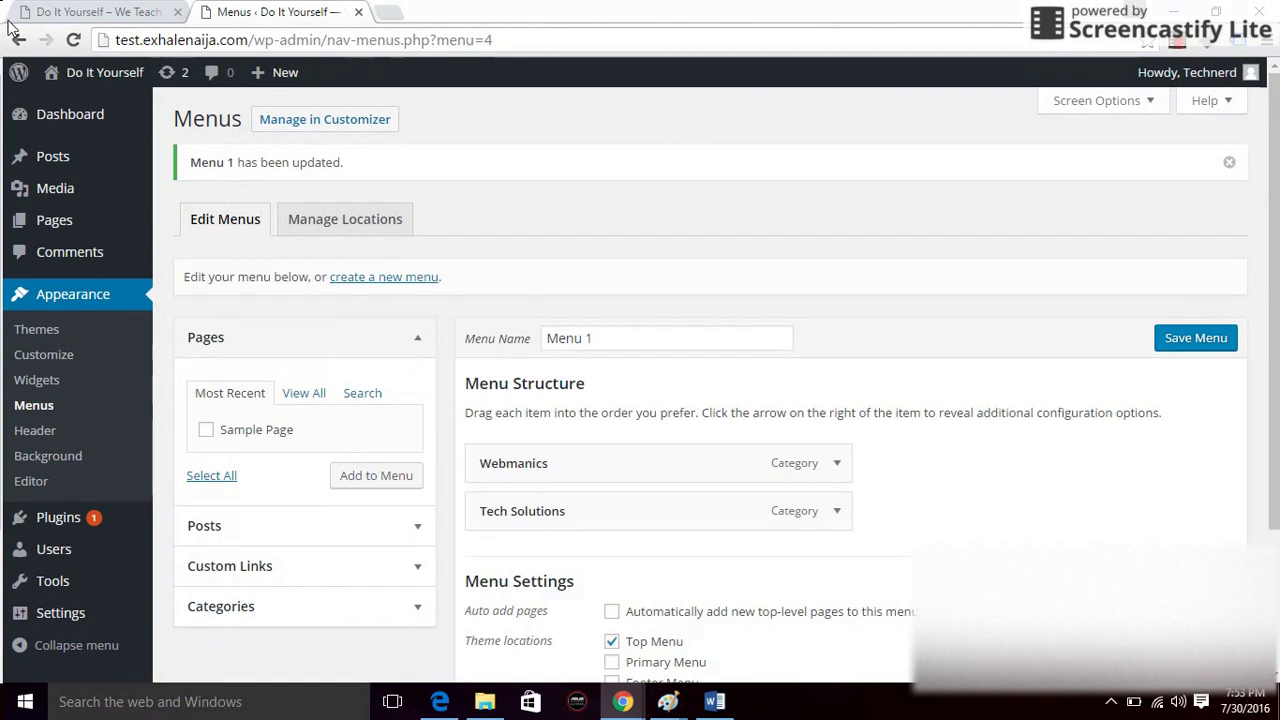
Visit the live site and compare its front page with the finished demo site.
{"action": "mouse_move", "coordinate": [85, 72]}
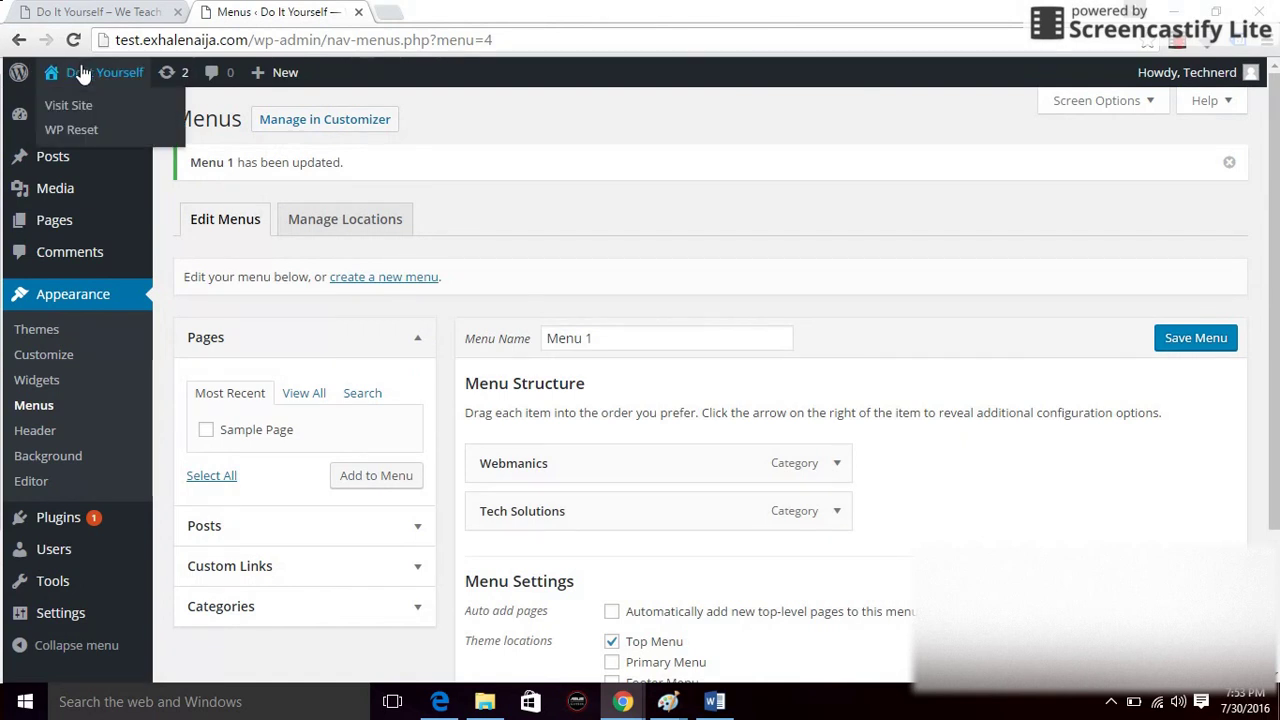
{"action": "left_click", "coordinate": [68, 106]}
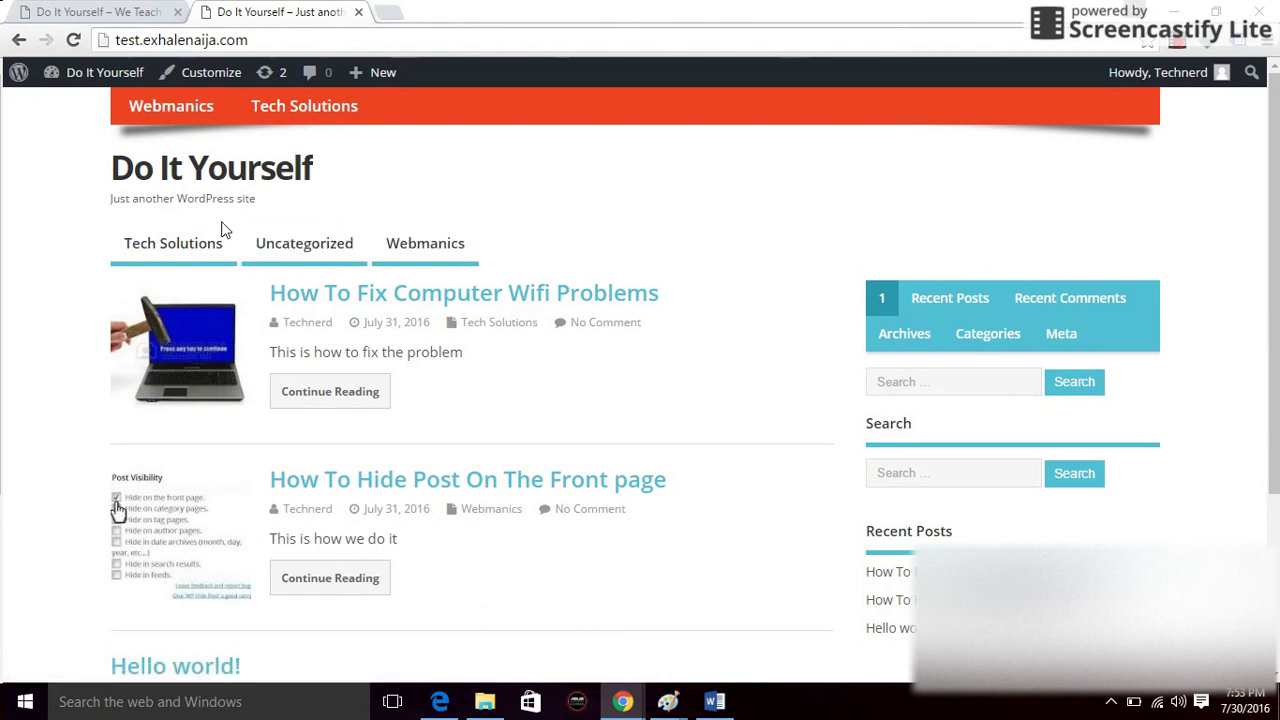
{"action": "mouse_move", "coordinate": [95, 72]}
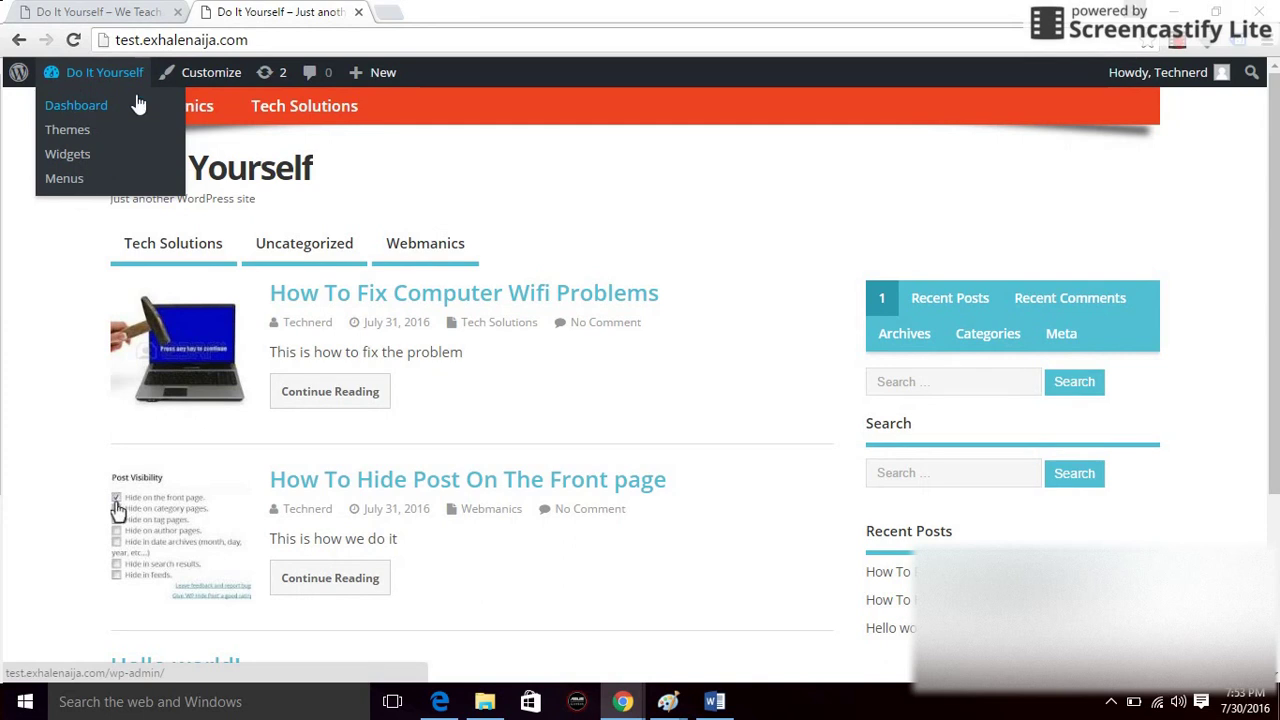
{"action": "left_click", "coordinate": [130, 12]}
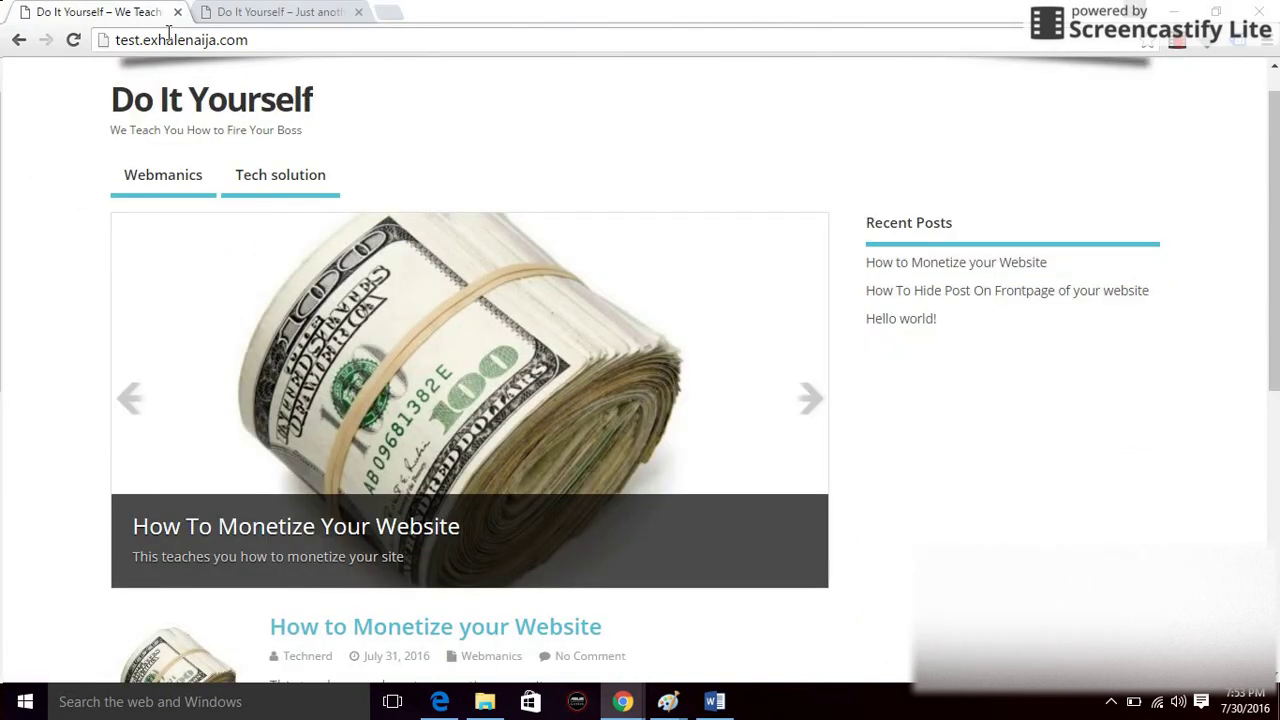
{"action": "left_click", "coordinate": [256, 15]}
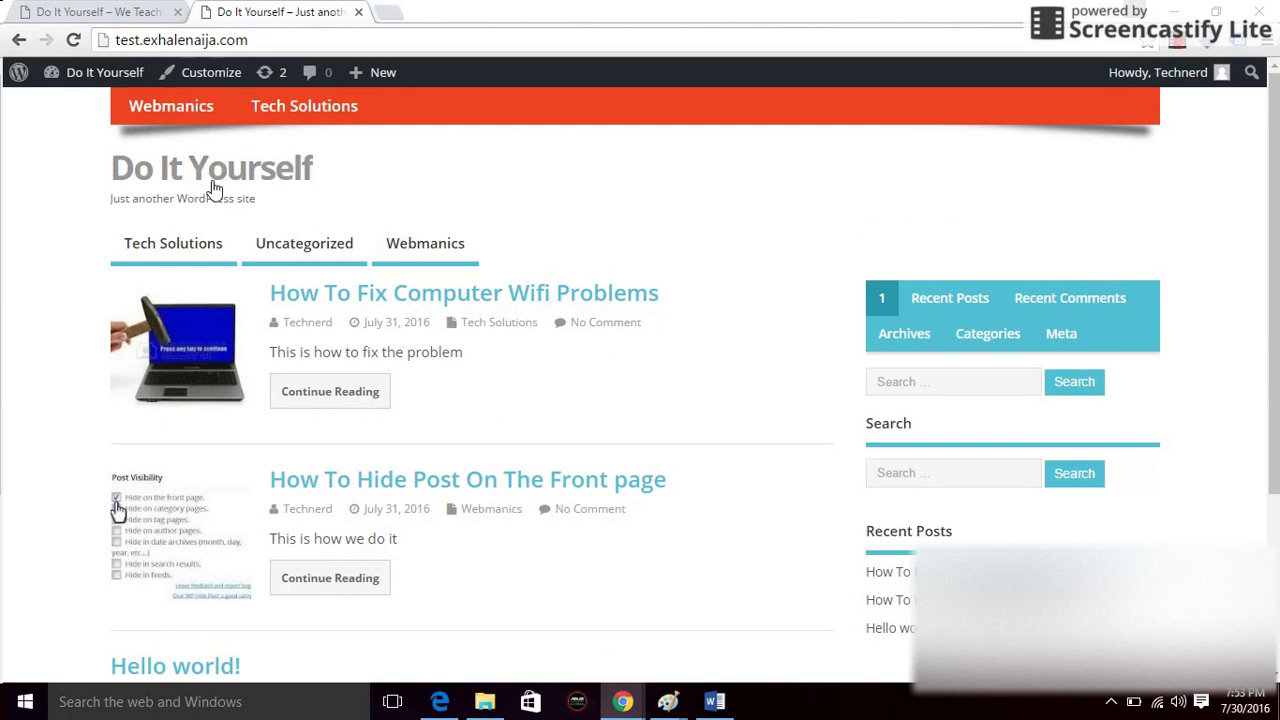
In the theme customizer's general slider settings, enable the featured slider and set the number of posts to show to 2.
{"action": "left_click", "coordinate": [187, 76]}
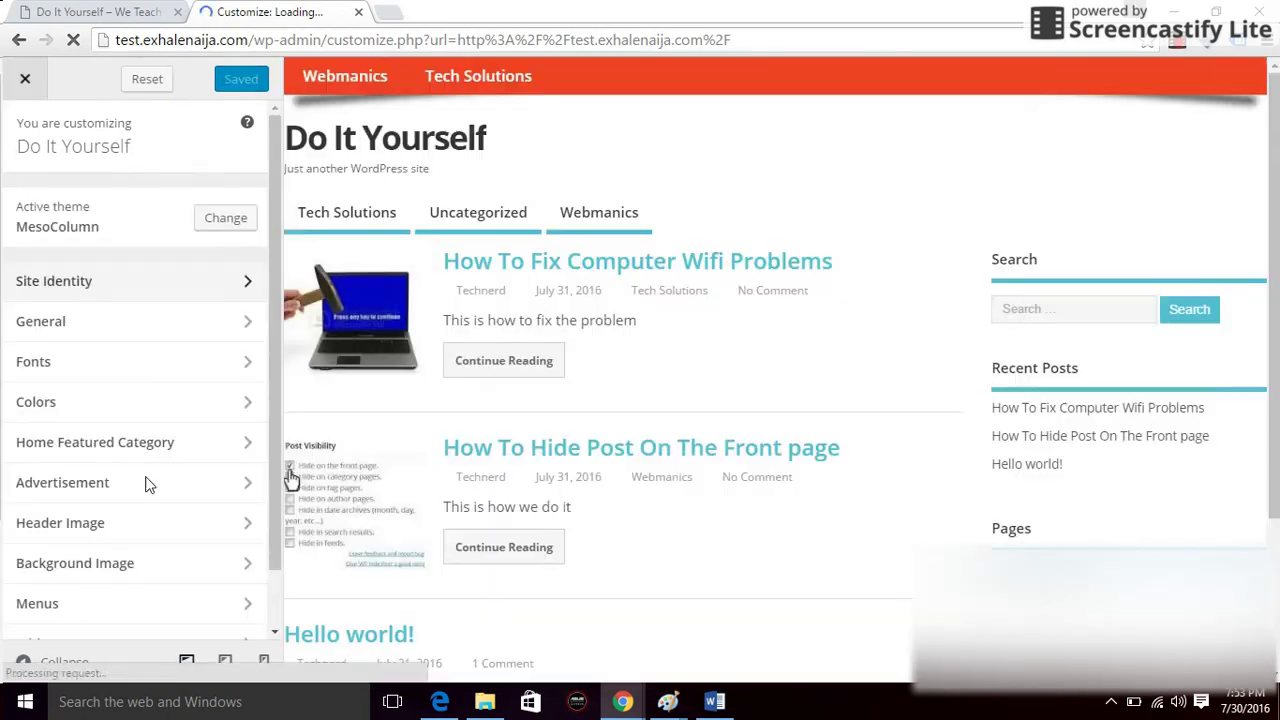
{"action": "left_click", "coordinate": [116, 320]}
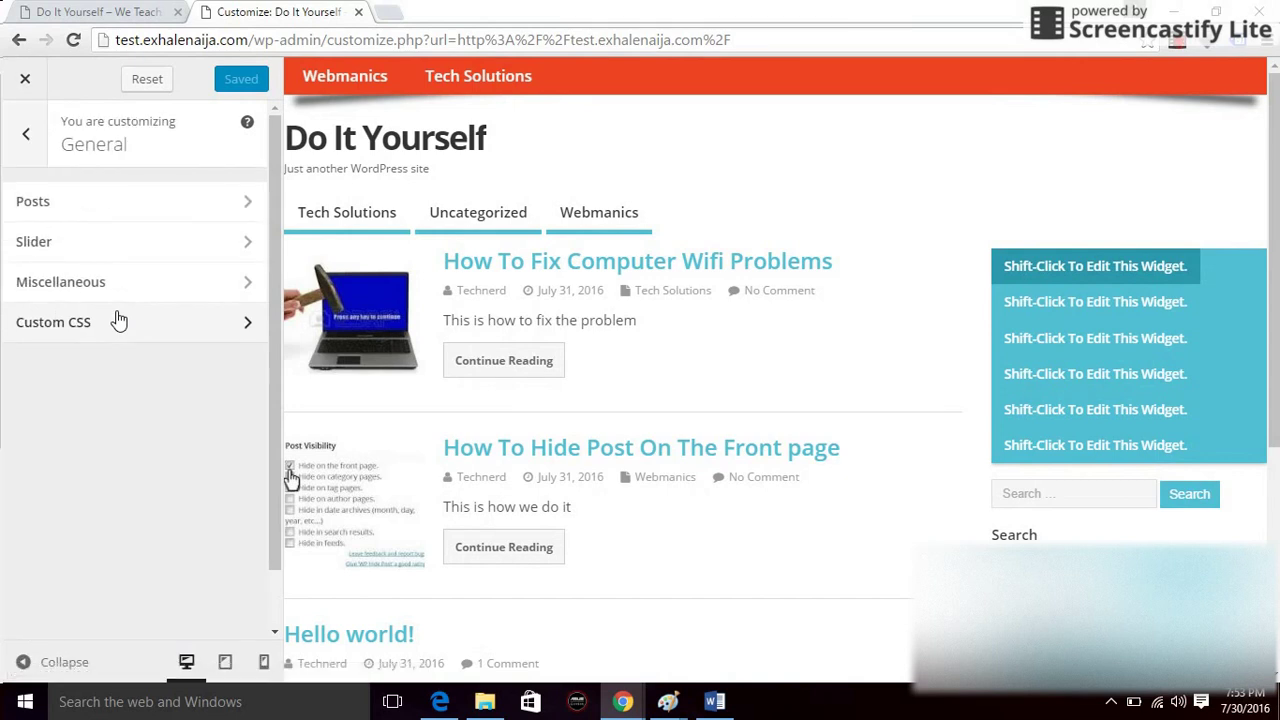
{"action": "left_click", "coordinate": [107, 250]}
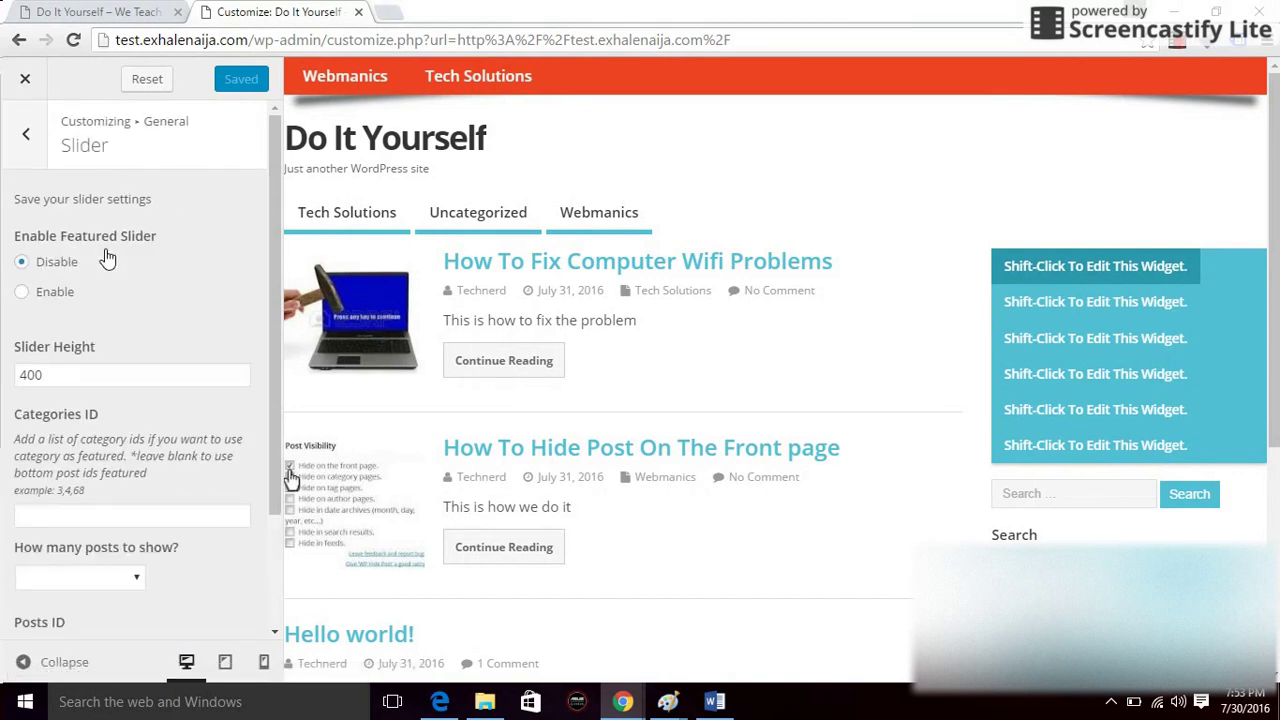
{"action": "left_click", "coordinate": [20, 292]}
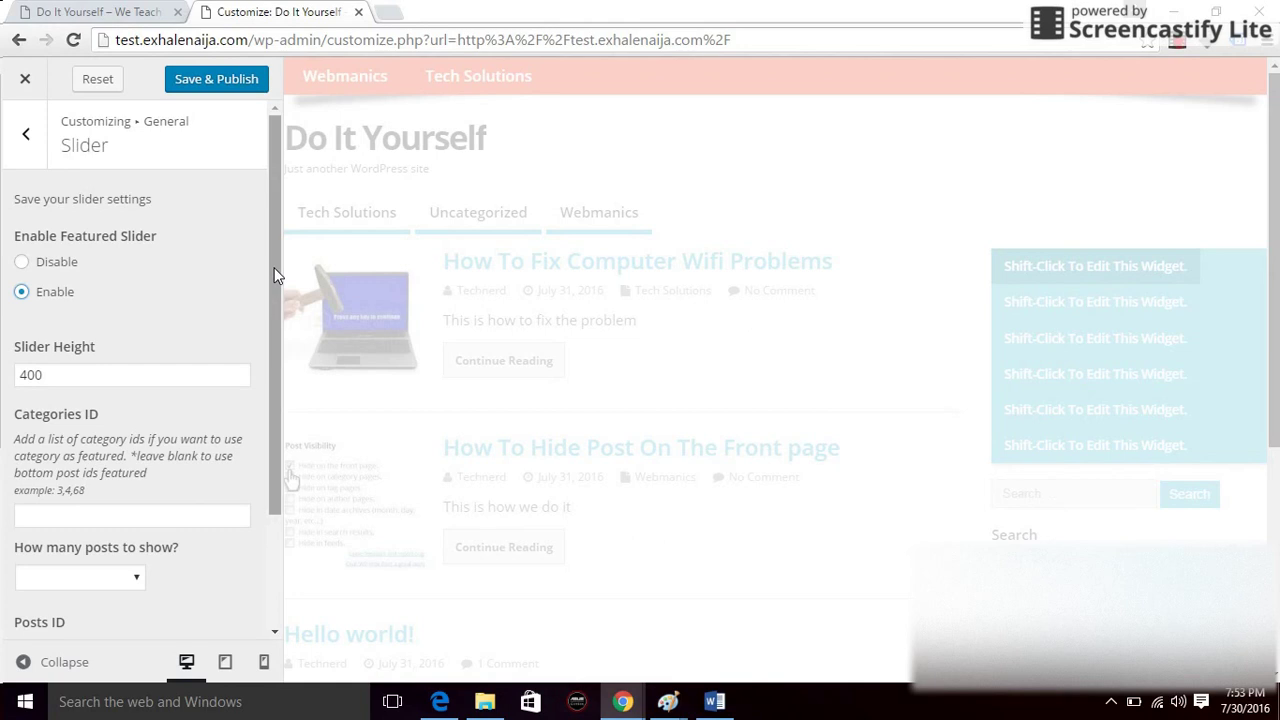
{"action": "left_click_drag", "start_coordinate": [277, 272], "coordinate": [272, 454]}
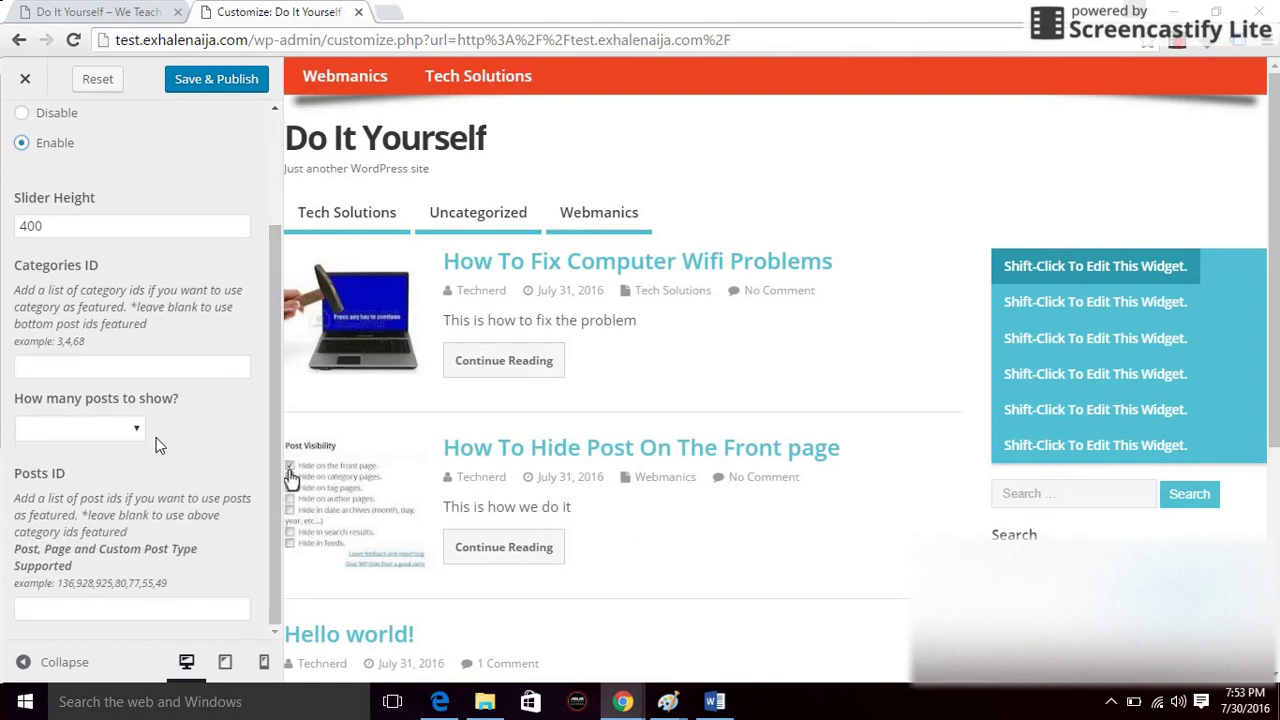
{"action": "left_click", "coordinate": [110, 430]}
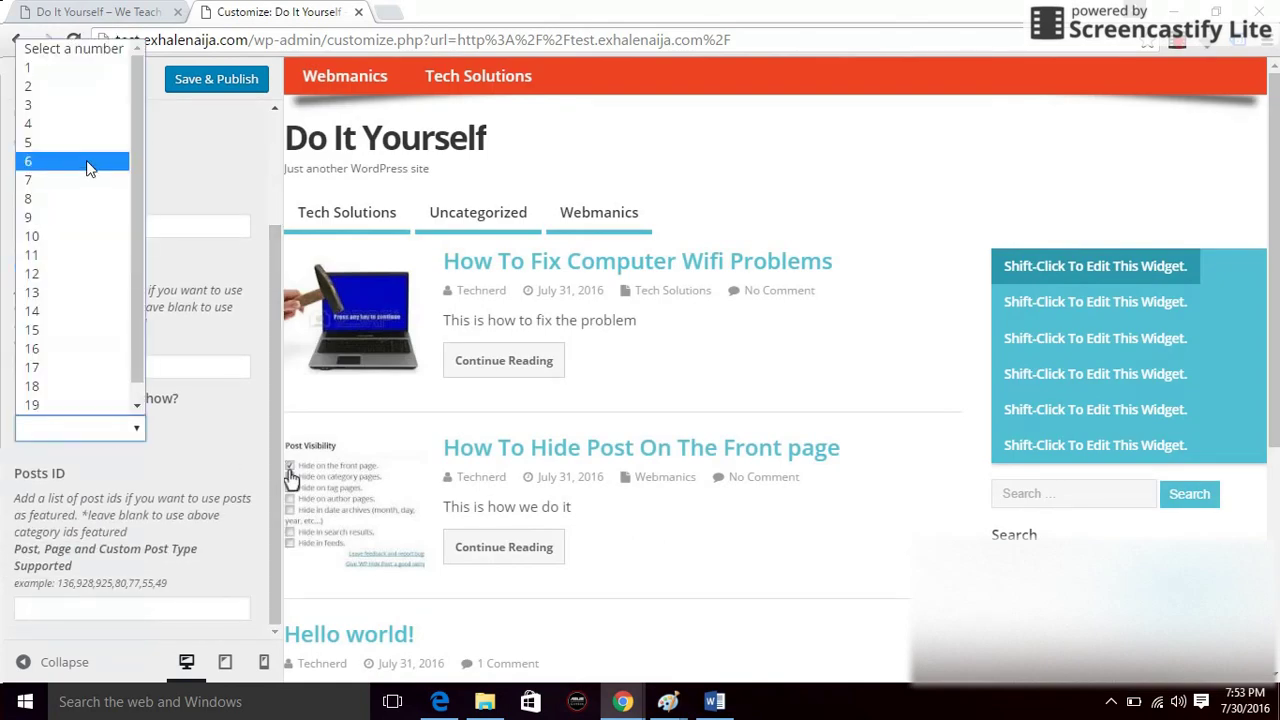
{"action": "left_click", "coordinate": [68, 91]}
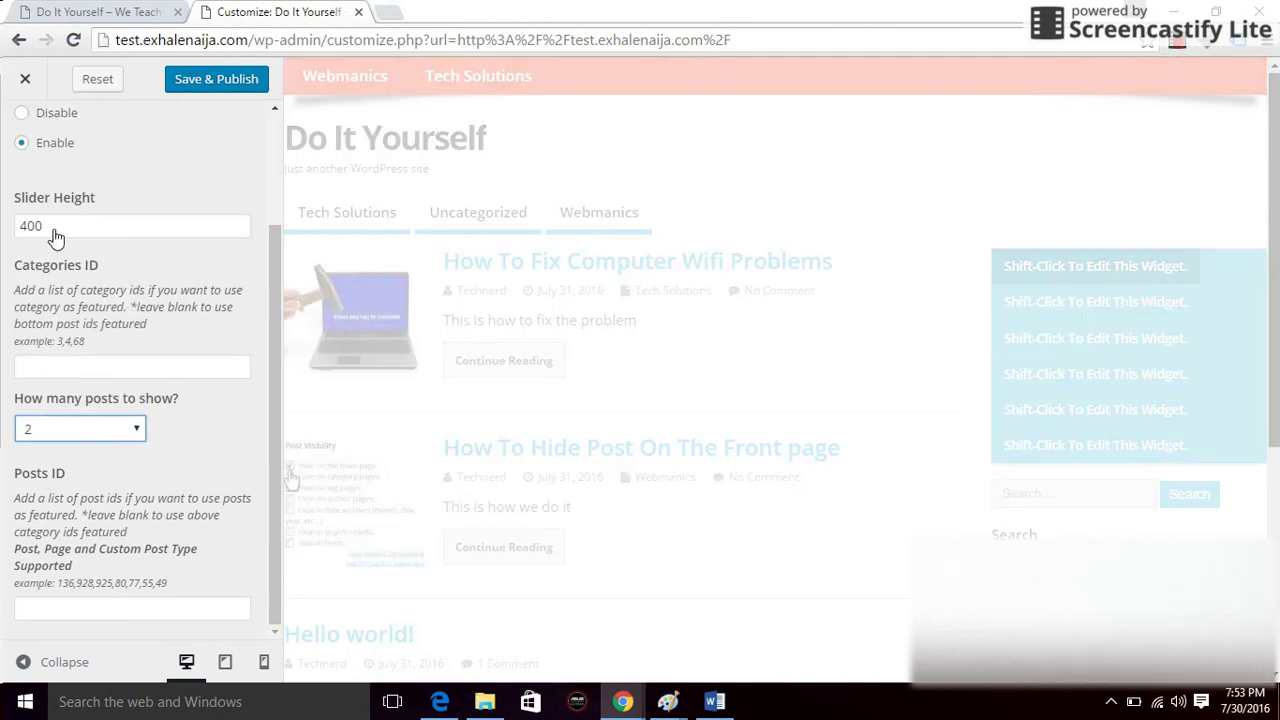
{"action": "left_click", "coordinate": [271, 400]}
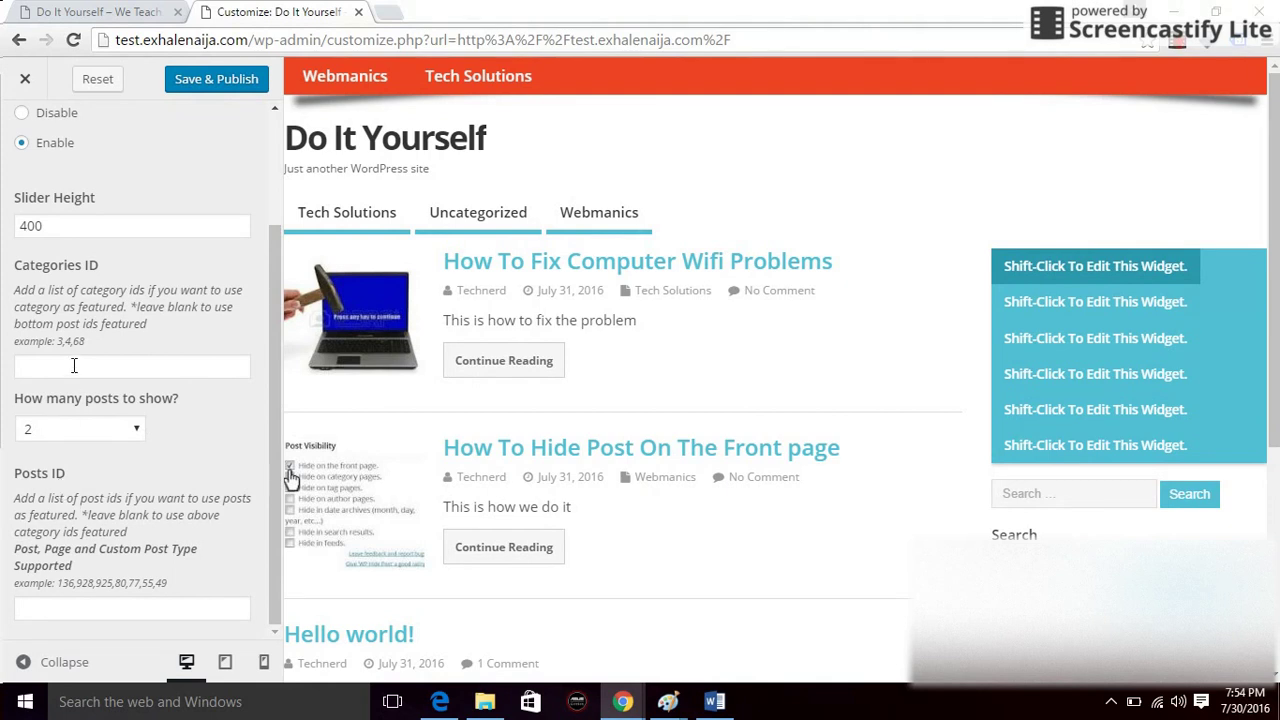
Open test.exhalenaija.com in a new browser tab, keeping the customizer's slider settings open.
{"action": "left_click", "coordinate": [74, 366]}
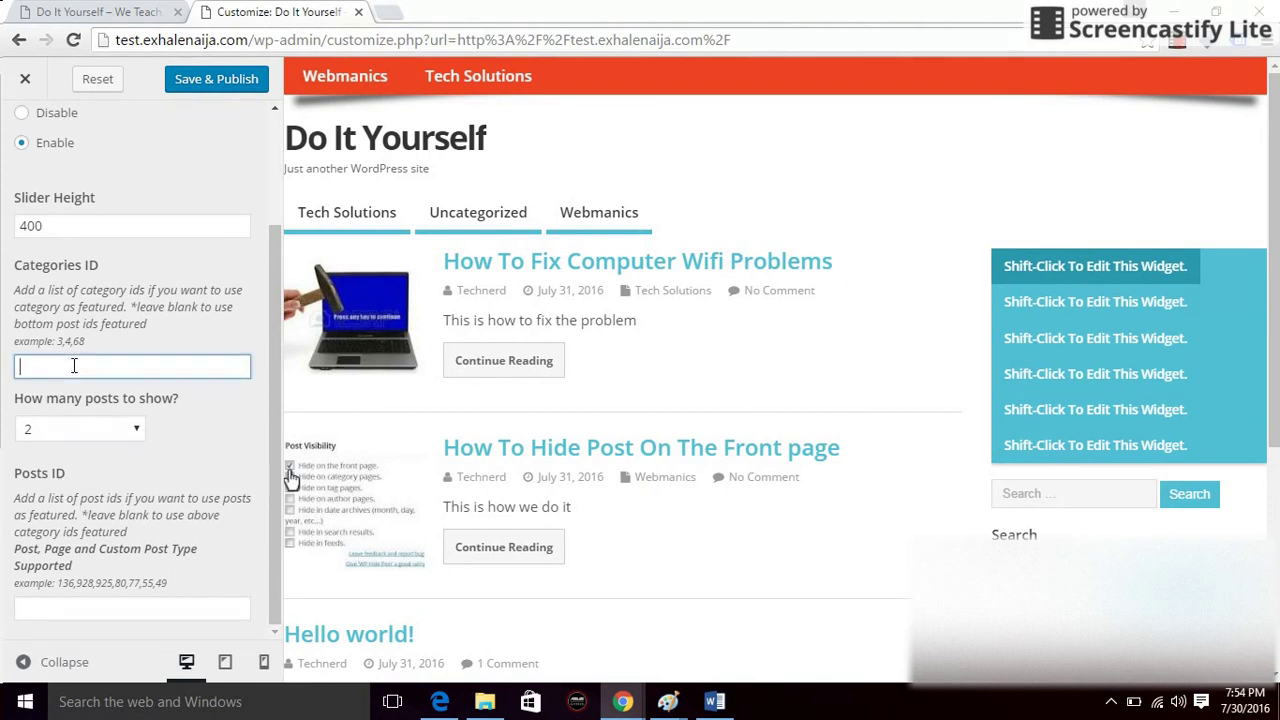
{"action": "left_click", "coordinate": [45, 610]}
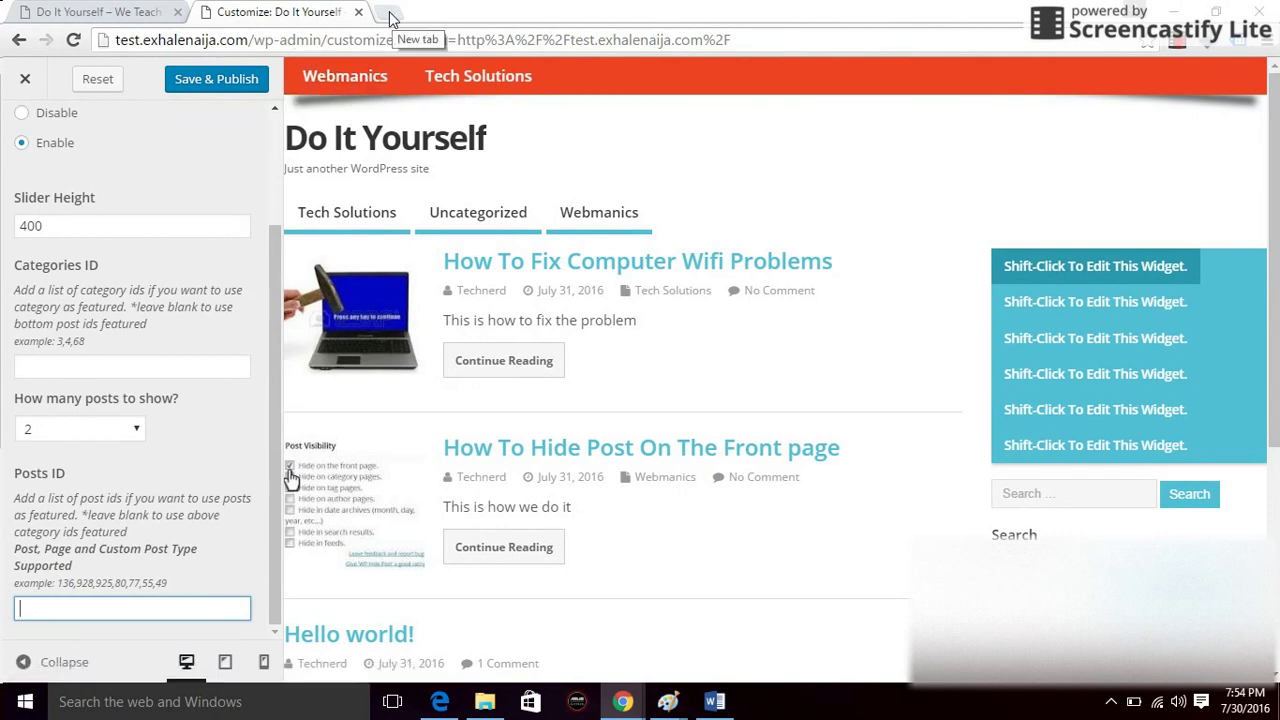
{"action": "left_click", "coordinate": [100, 12]}
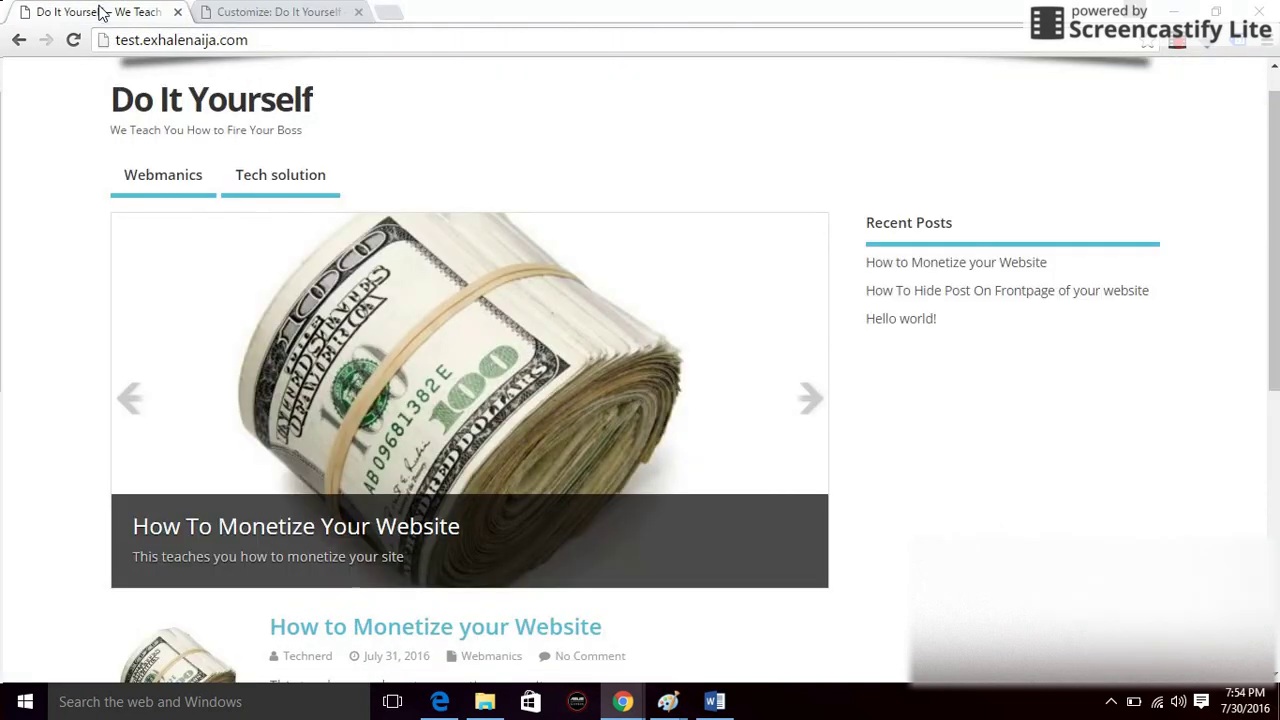
{"action": "left_click", "coordinate": [395, 12]}
{"action": "left_click", "coordinate": [280, 12]}
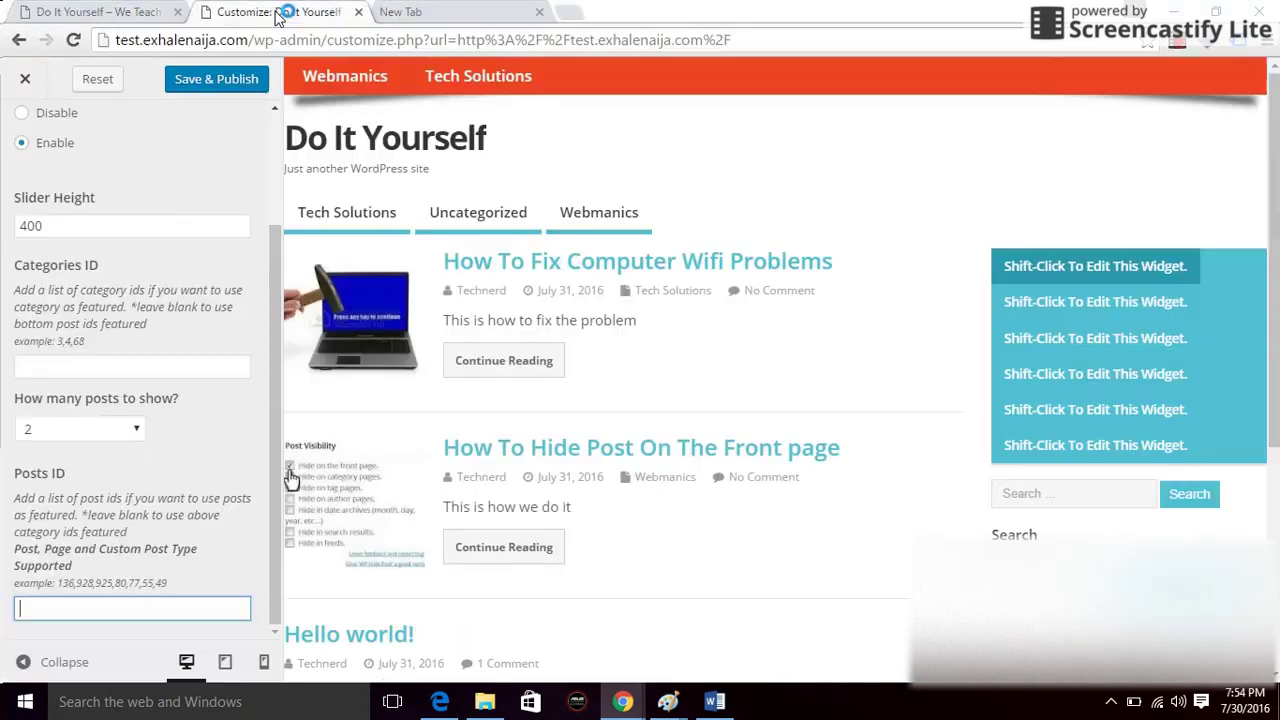
{"action": "left_click", "coordinate": [428, 16]}
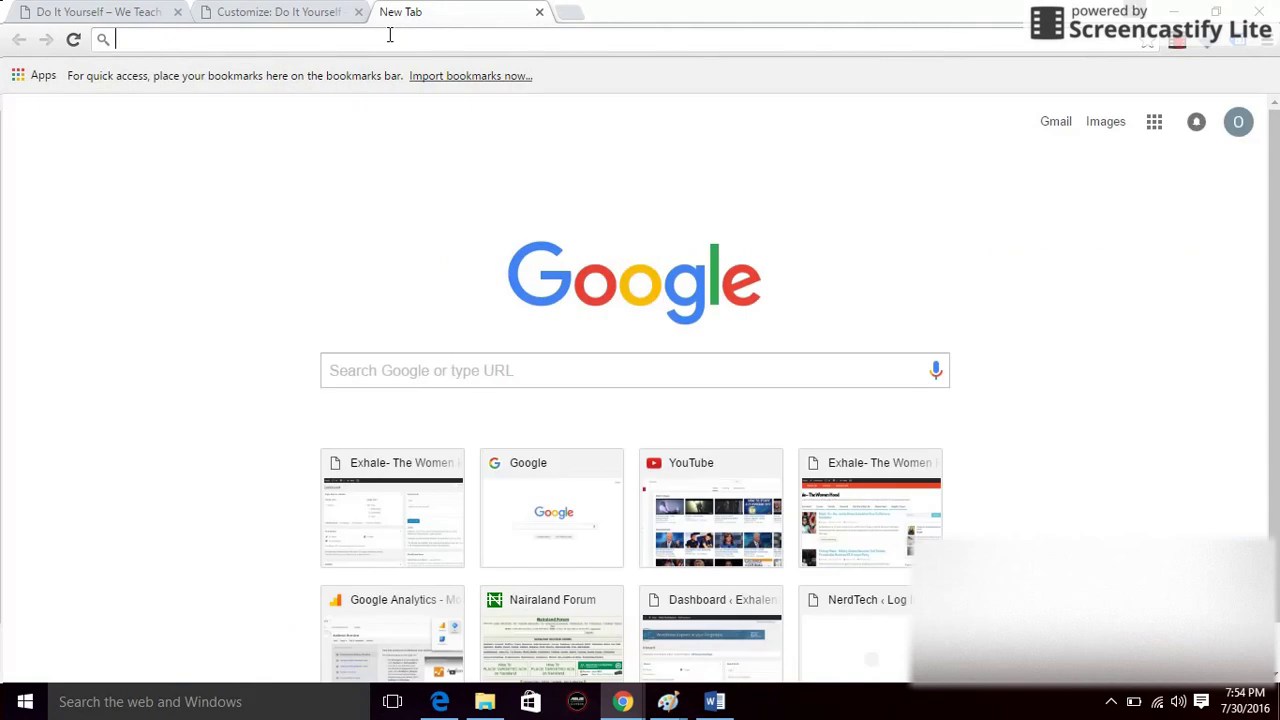
{"action": "type", "text": "test.exhalenaija.com"}
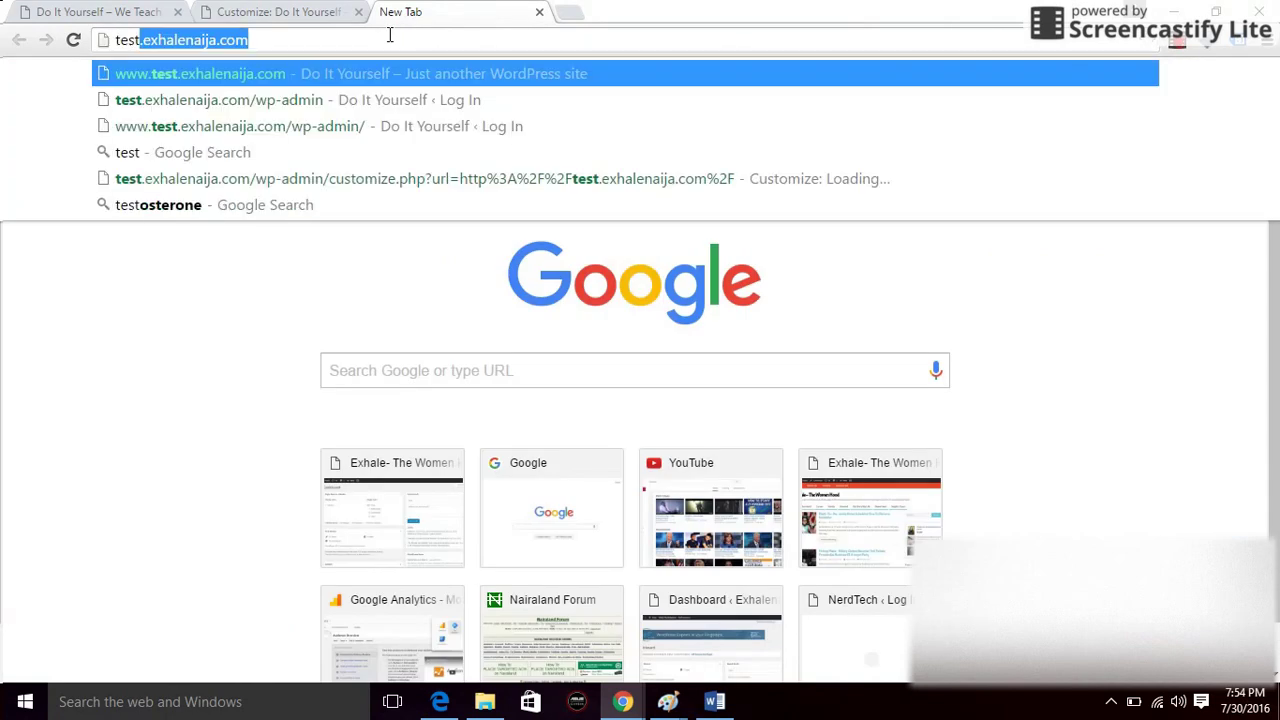
{"action": "key", "text": "Return"}
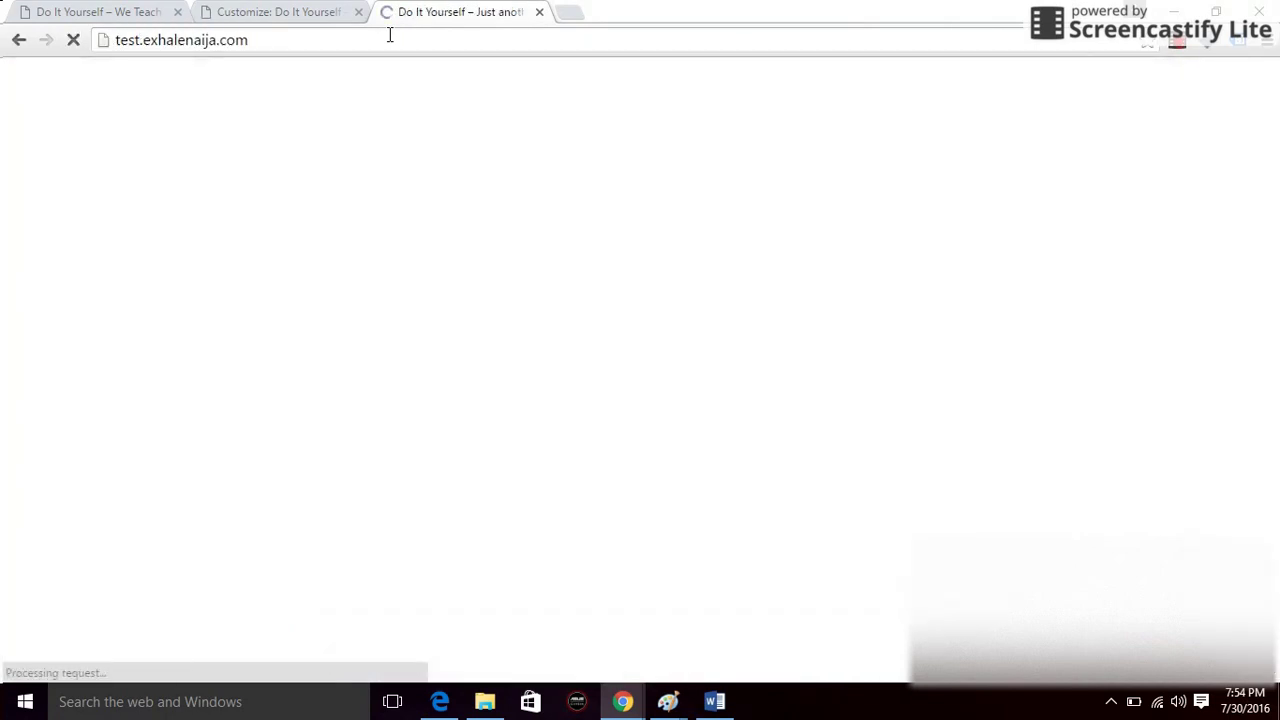
{"action": "left_click", "coordinate": [265, 15]}
{"action": "left_click", "coordinate": [460, 12]}
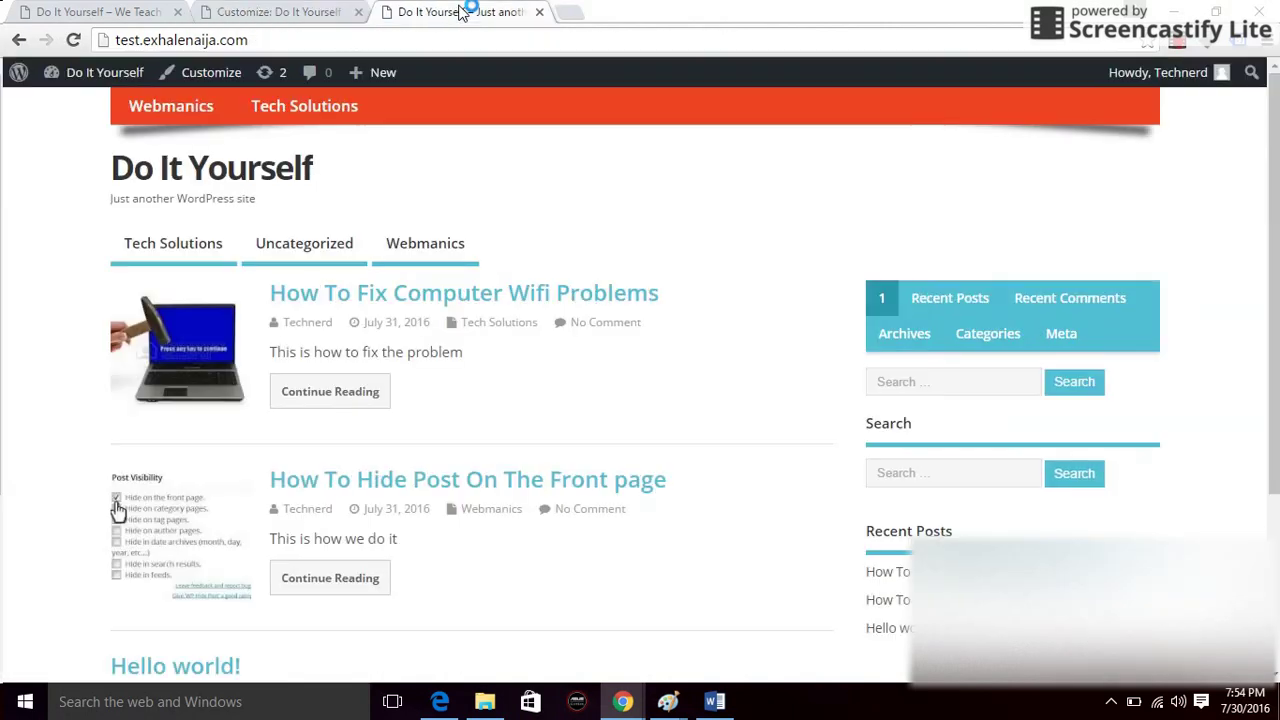
Open the admin list of all posts and move the "Hello world!" post to the trash.
{"action": "mouse_move", "coordinate": [104, 78]}
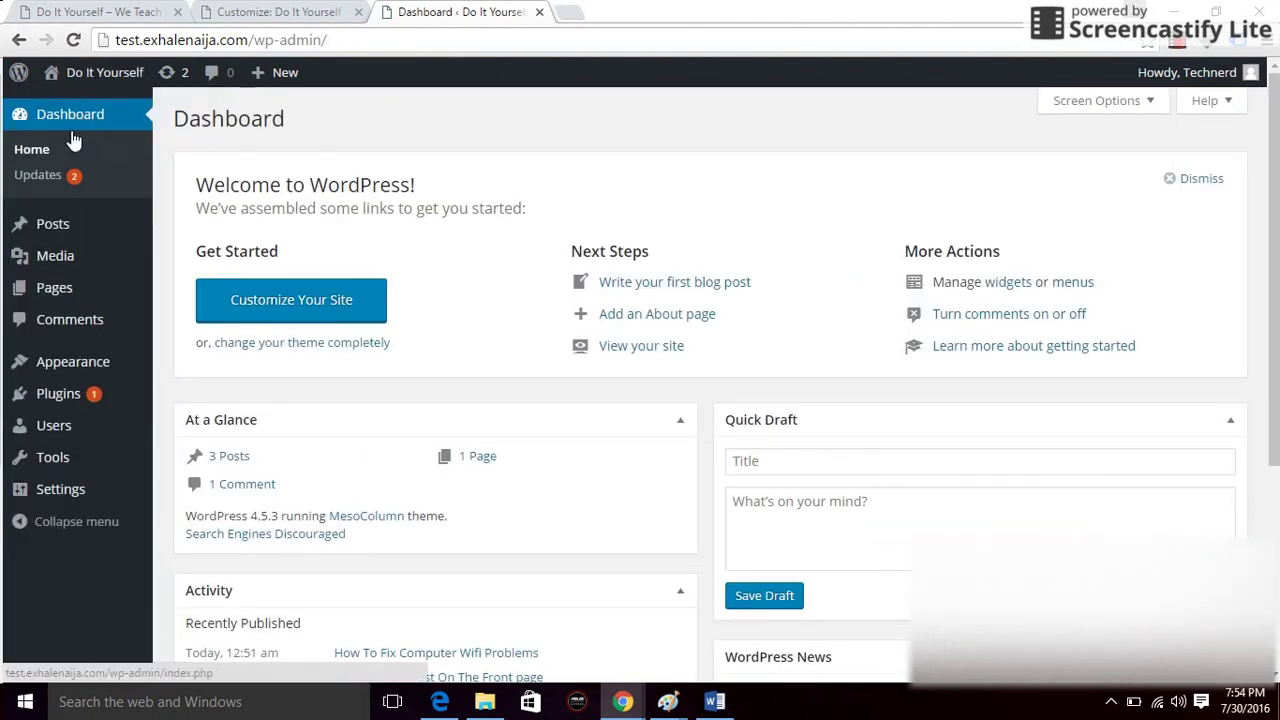
{"action": "mouse_move", "coordinate": [60, 228]}
{"action": "left_click", "coordinate": [184, 226]}
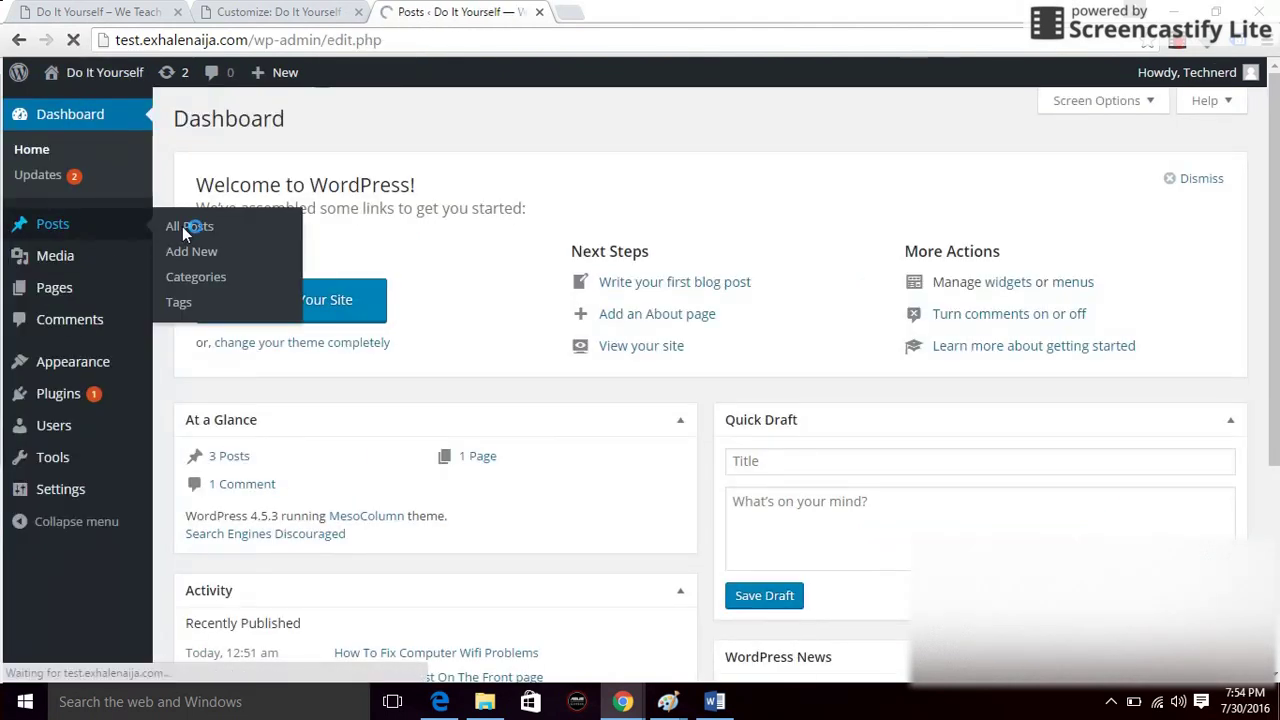
{"action": "left_click", "coordinate": [184, 226]}
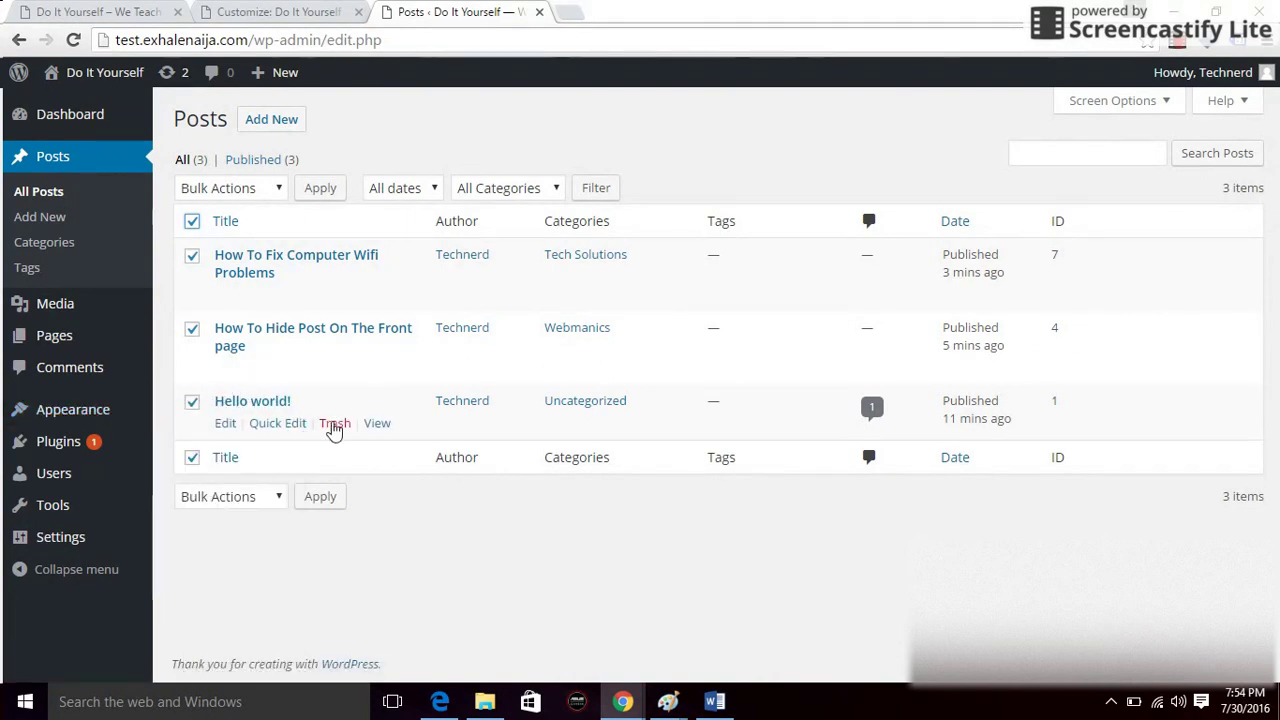
{"action": "left_click", "coordinate": [336, 424]}
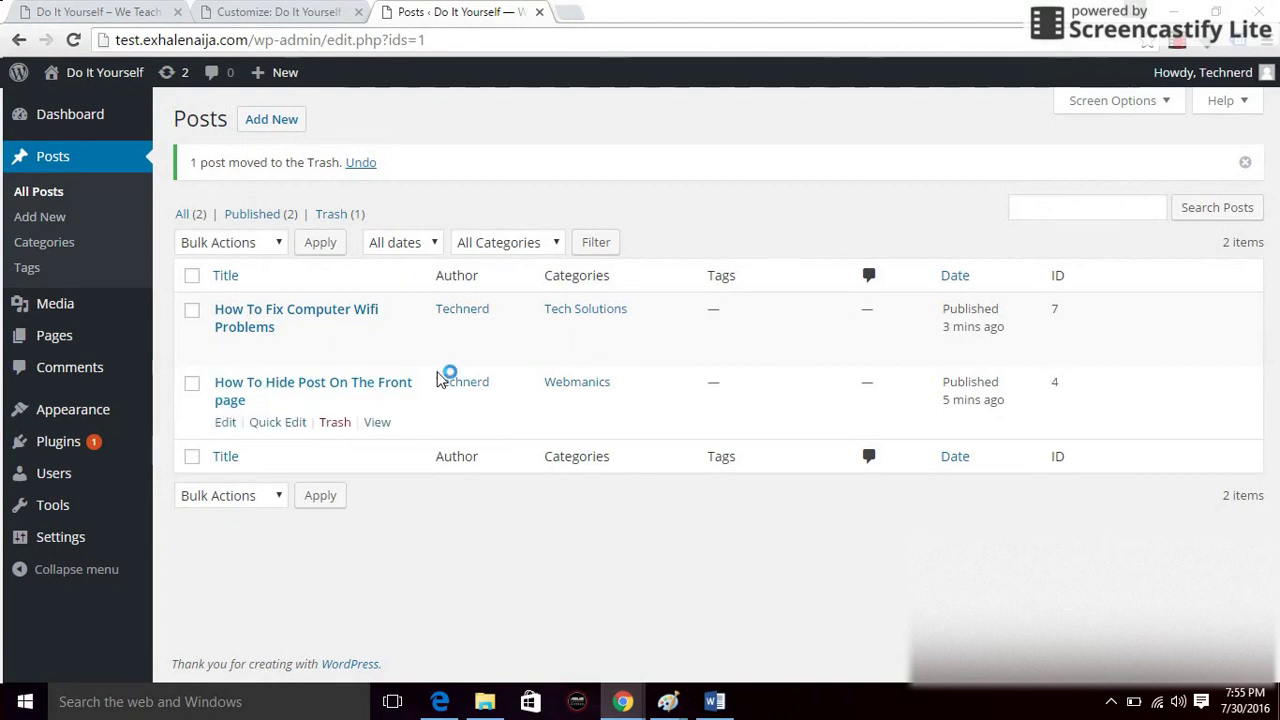
Return to the customizer, set the slider's post IDs to 7,4, then publish the settings and close the customizer.
{"action": "left_click", "coordinate": [310, 14]}
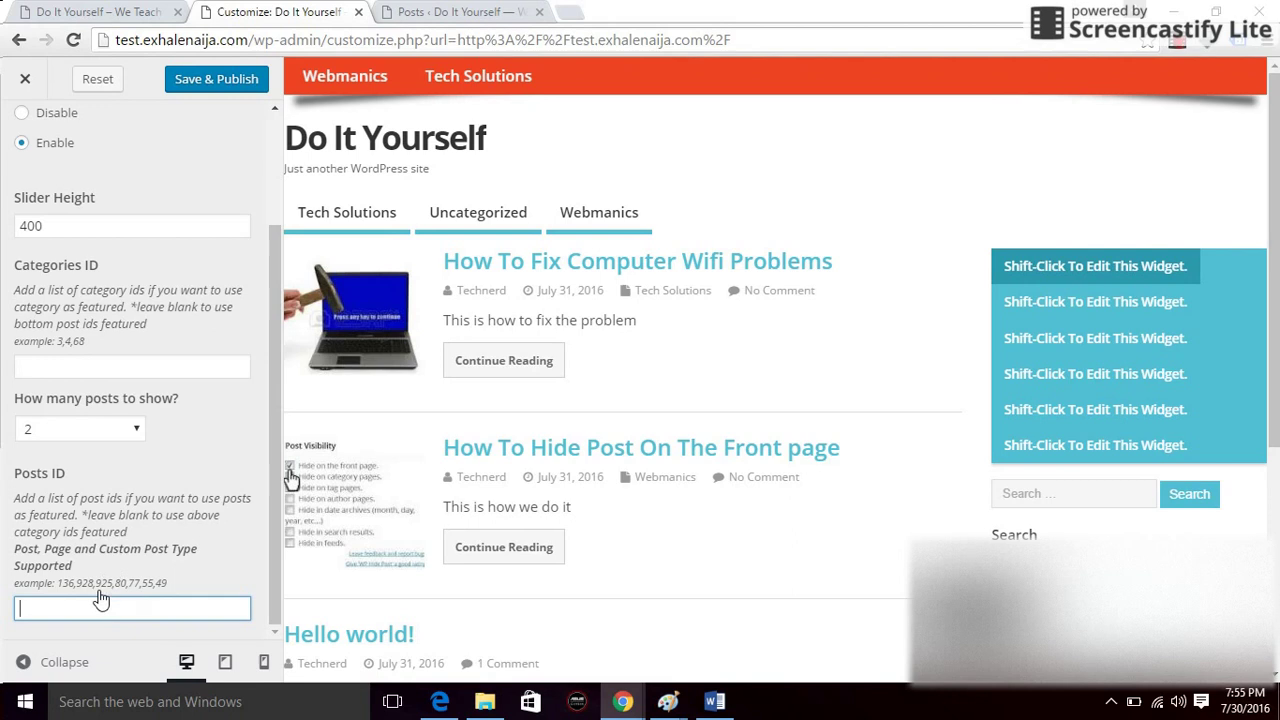
{"action": "type", "text": "7,4"}
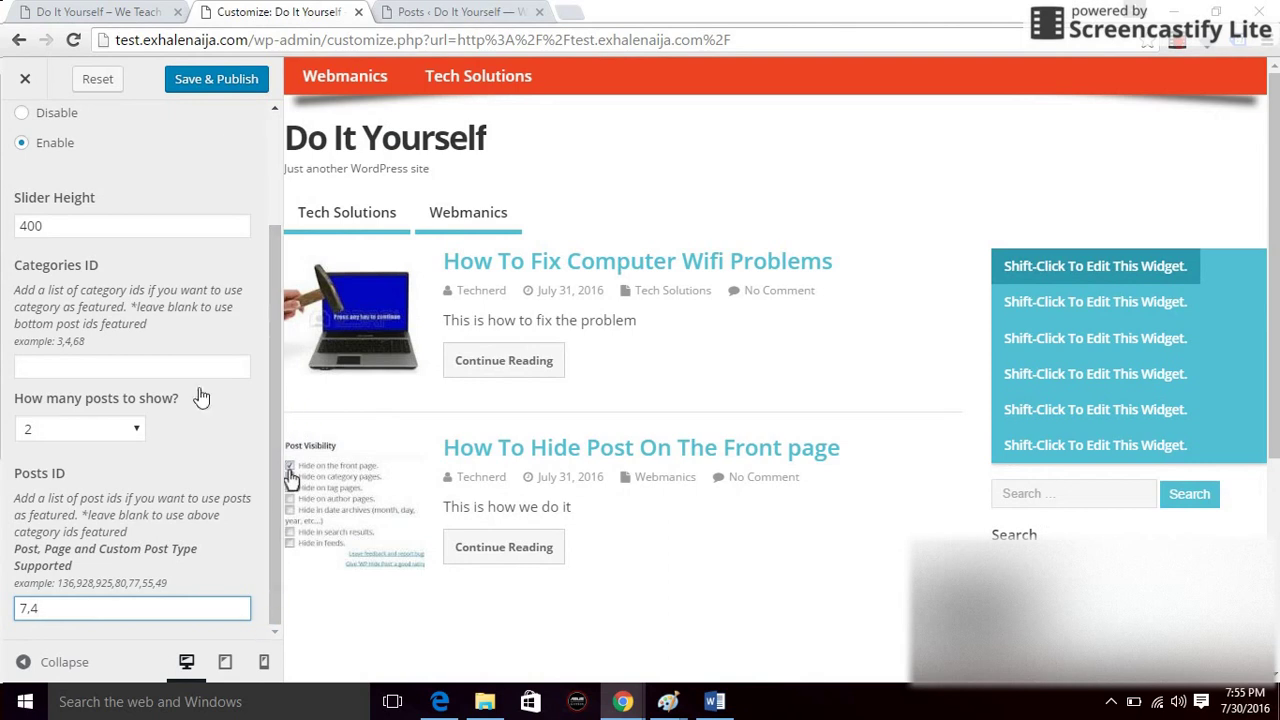
{"action": "left_click", "coordinate": [219, 84]}
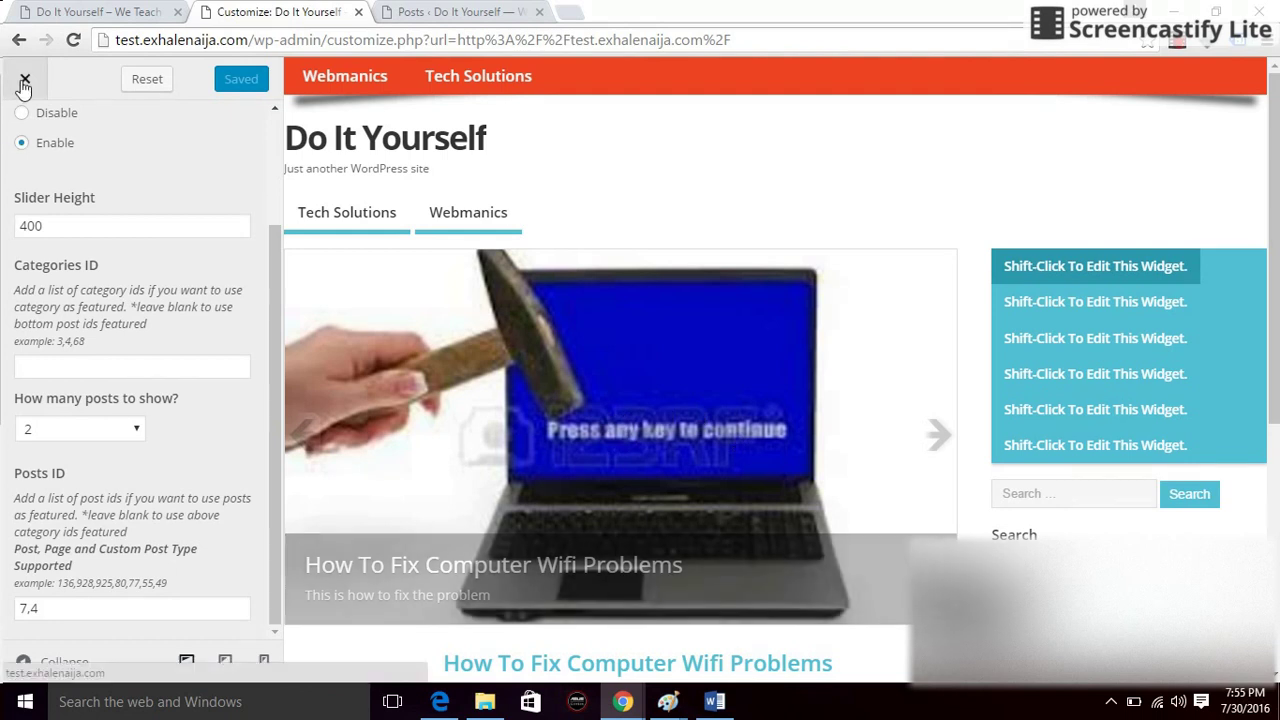
{"action": "left_click", "coordinate": [25, 80]}
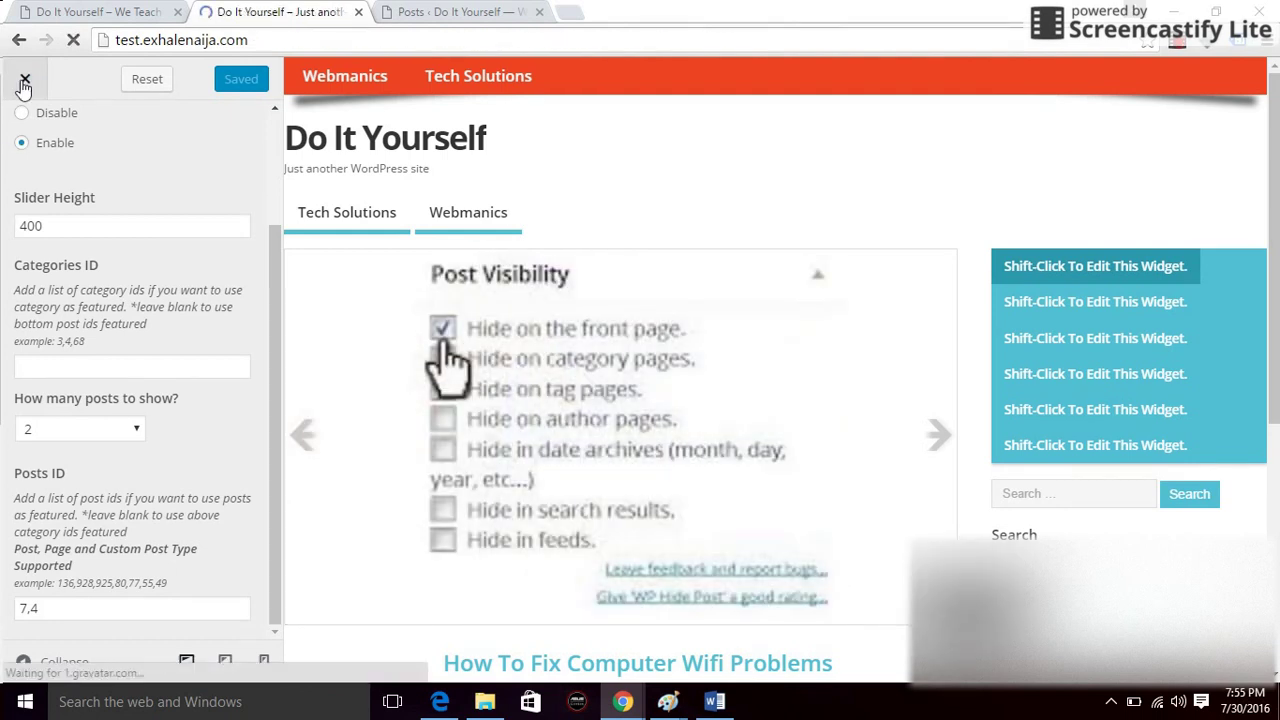